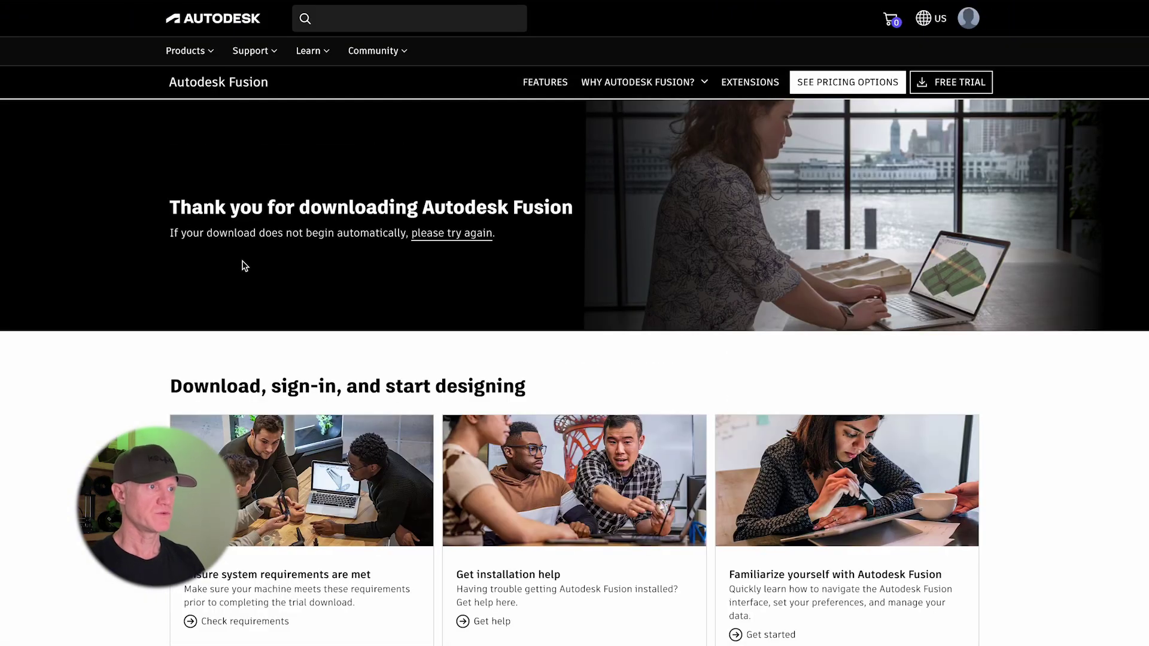
Open the downloaded Fusion installer and launch Install Autodesk Fusion.app to begin setup.
left_click(982, 16)
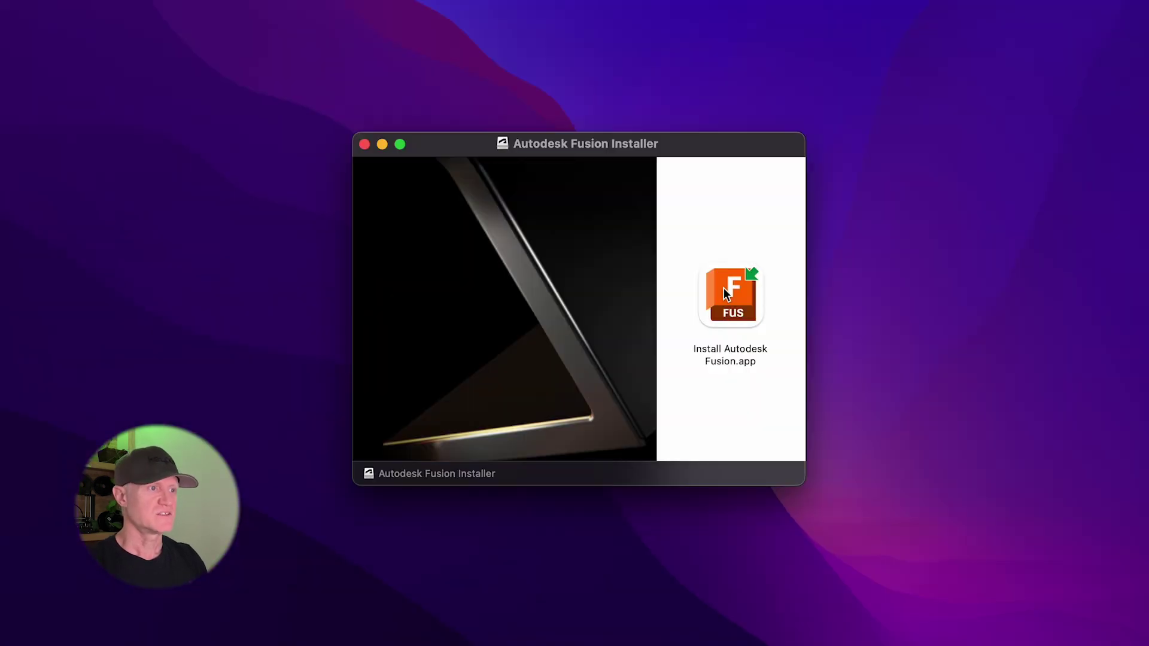
double_click(726, 293)
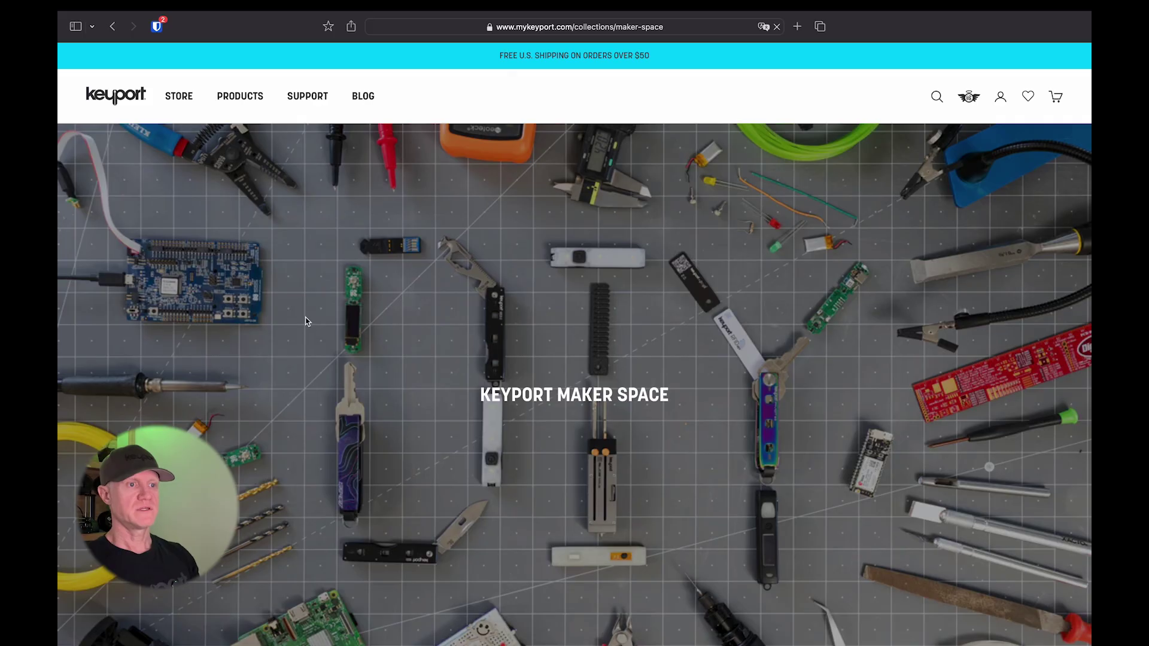
Scroll the Keyport Maker Space page down to the Maker Design Files section.
scroll(305, 321, "down", 10)
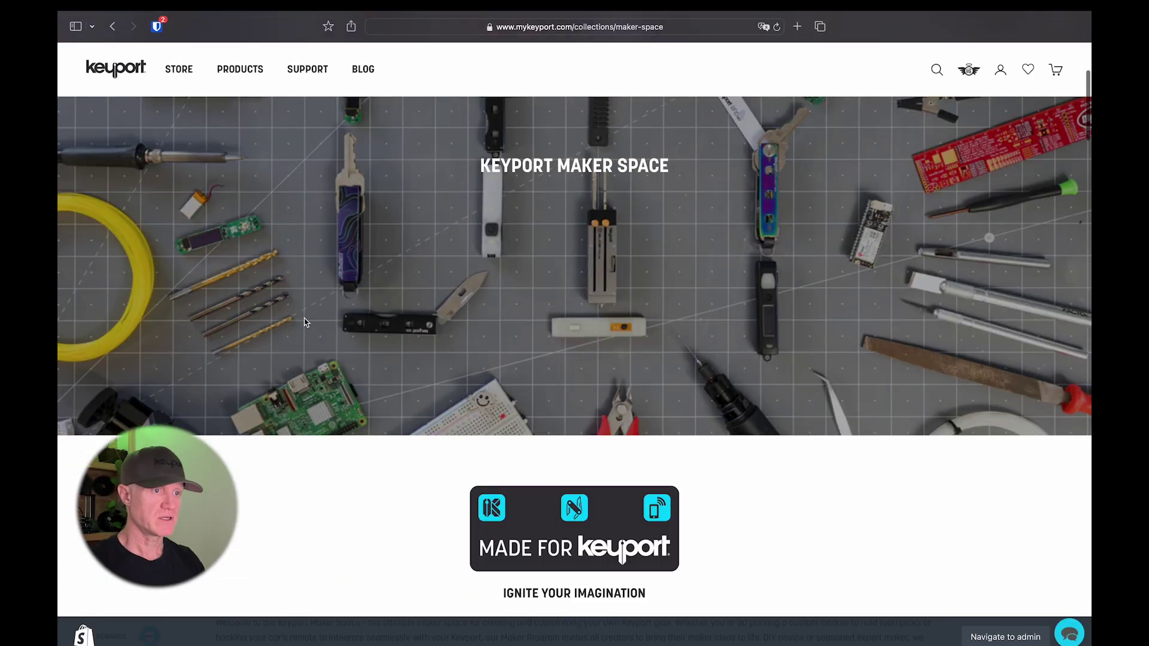
scroll(305, 323, "down", 15)
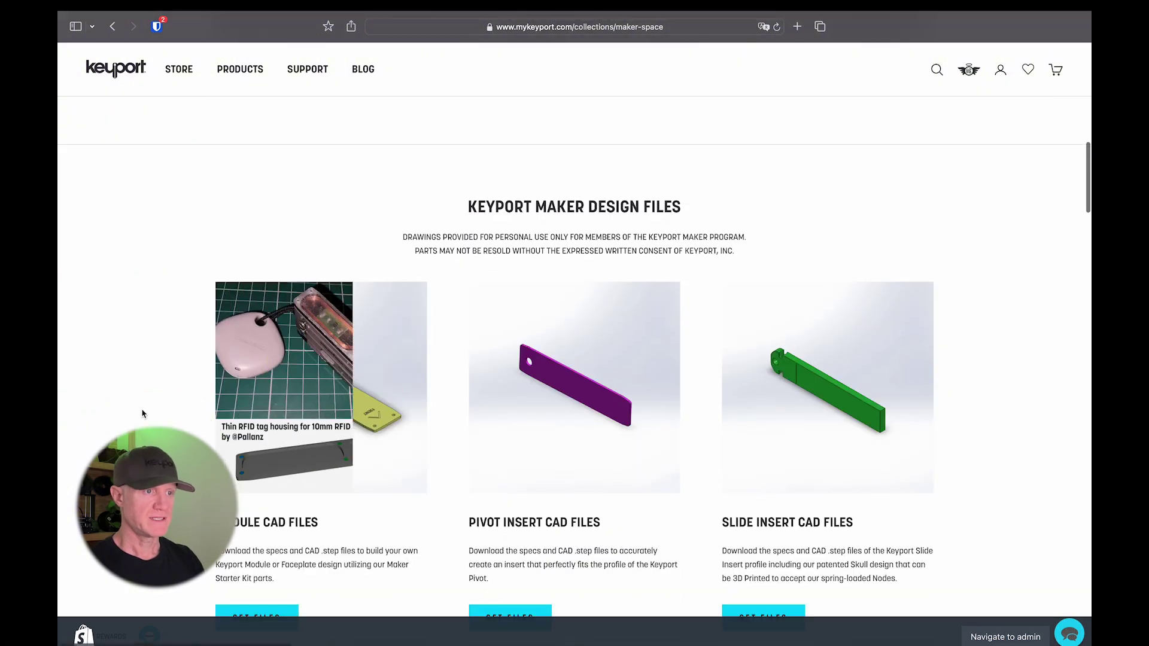
scroll(645, 264, "down", 1)
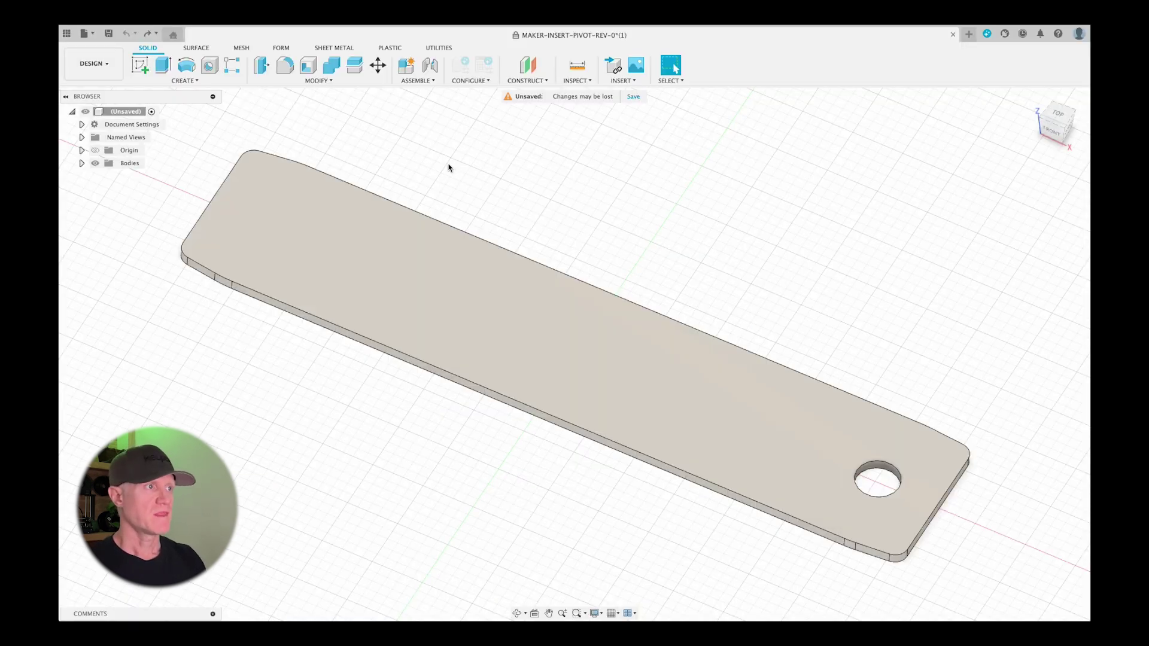
Zoom and use the ViewCube to view the plate from above and from behind.
scroll(451, 187, "down", 2)
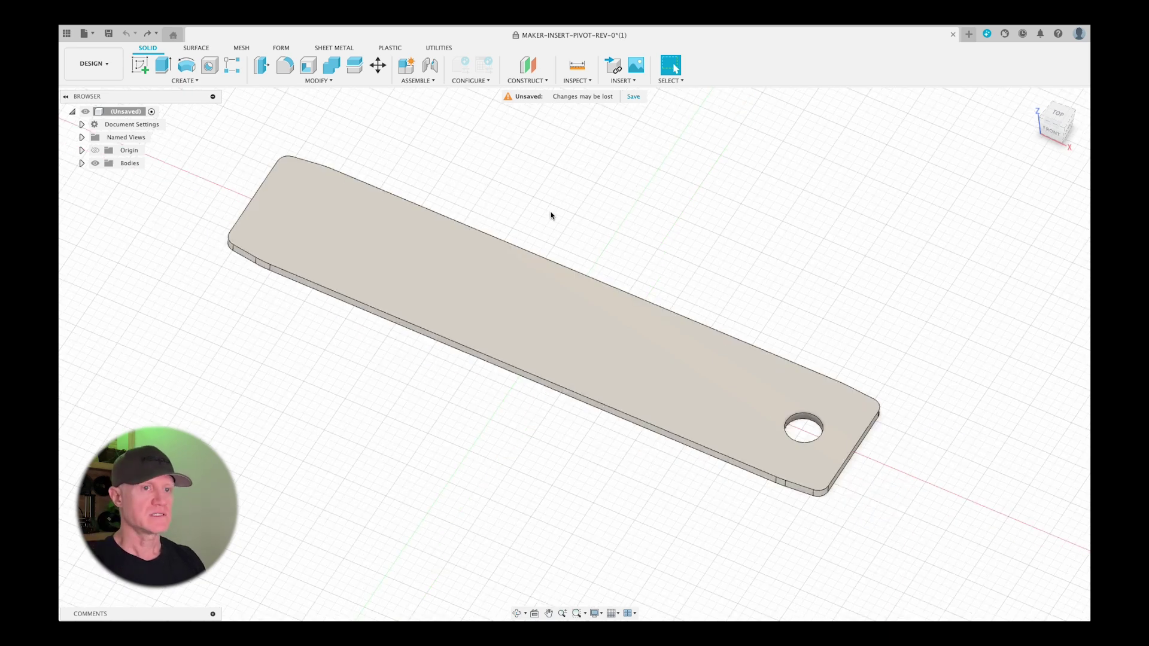
scroll(727, 461, "up", 2)
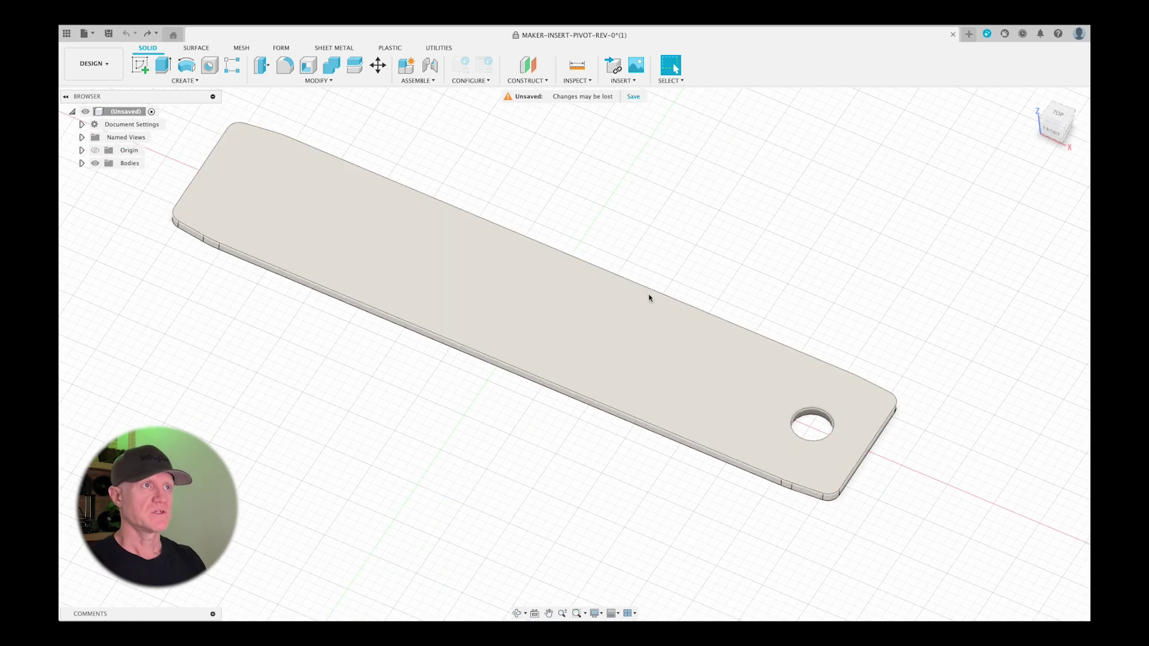
scroll(652, 241, "up", 1)
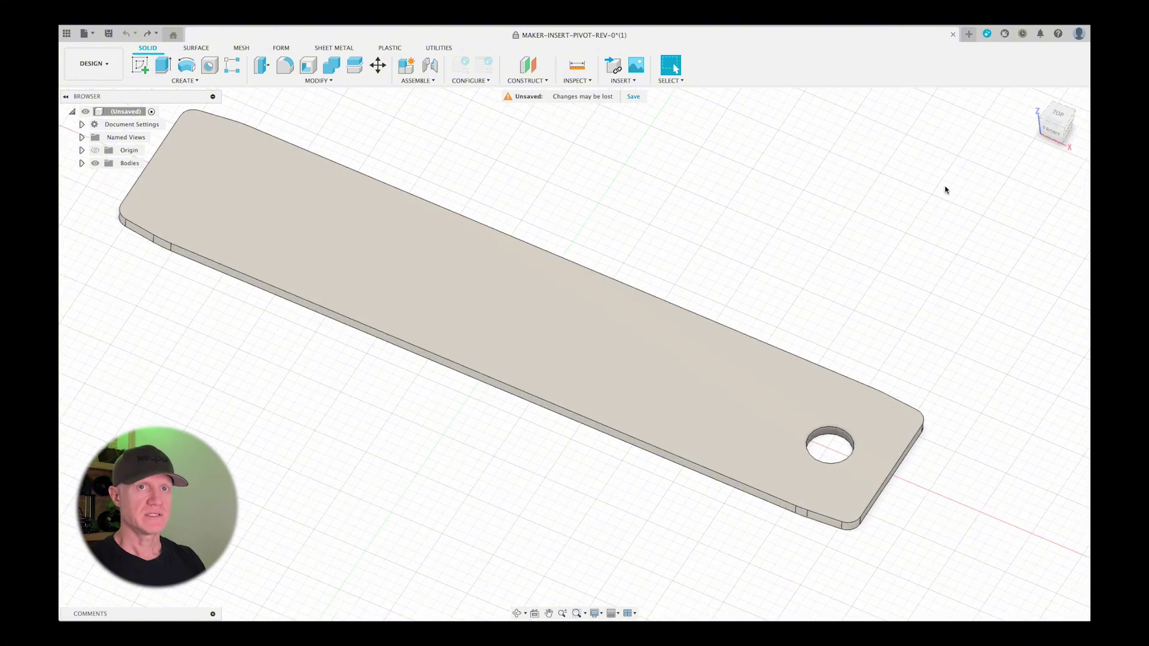
mouse_move(1051, 122)
left_mouse_down()
mouse_move(1068, 192)
mouse_move(1040, 137)
mouse_move(1050, 143)
mouse_move(1041, 141)
mouse_move(1069, 107)
left_mouse_up()
left_click(1054, 136)
left_click(1062, 113)
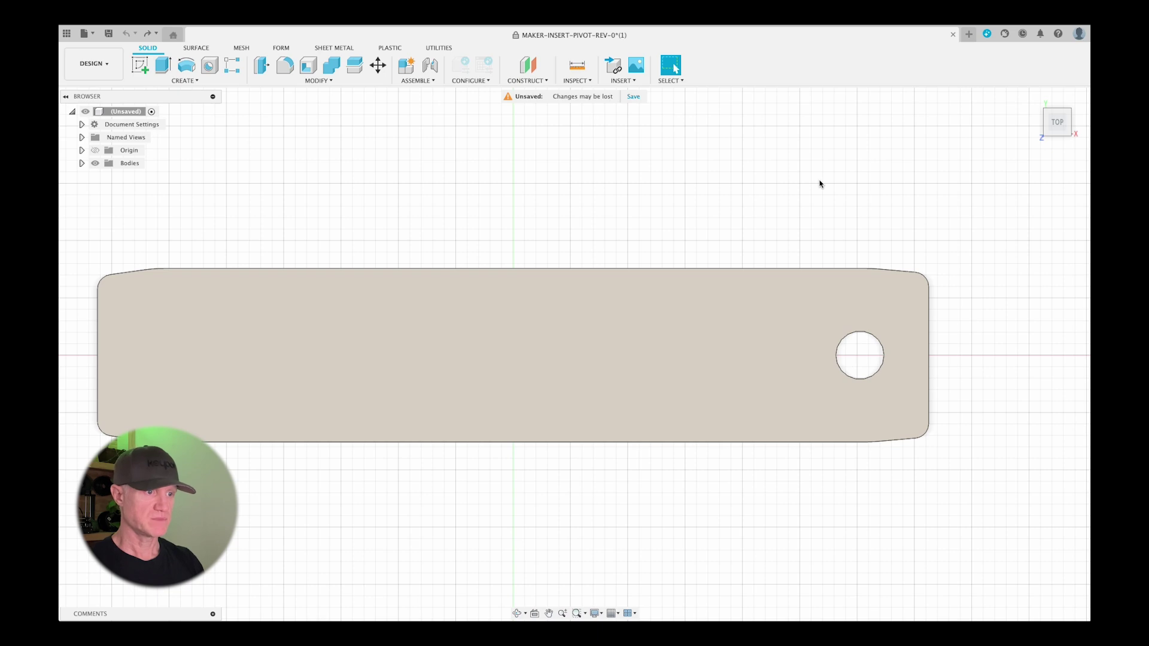
Orbit the plate to a tilted view and zoom in close on its hole end.
left_click(514, 612)
left_click_drag(525, 557, 481, 396)
scroll(481, 396, "down", 5)
scroll(580, 380, "up", 5)
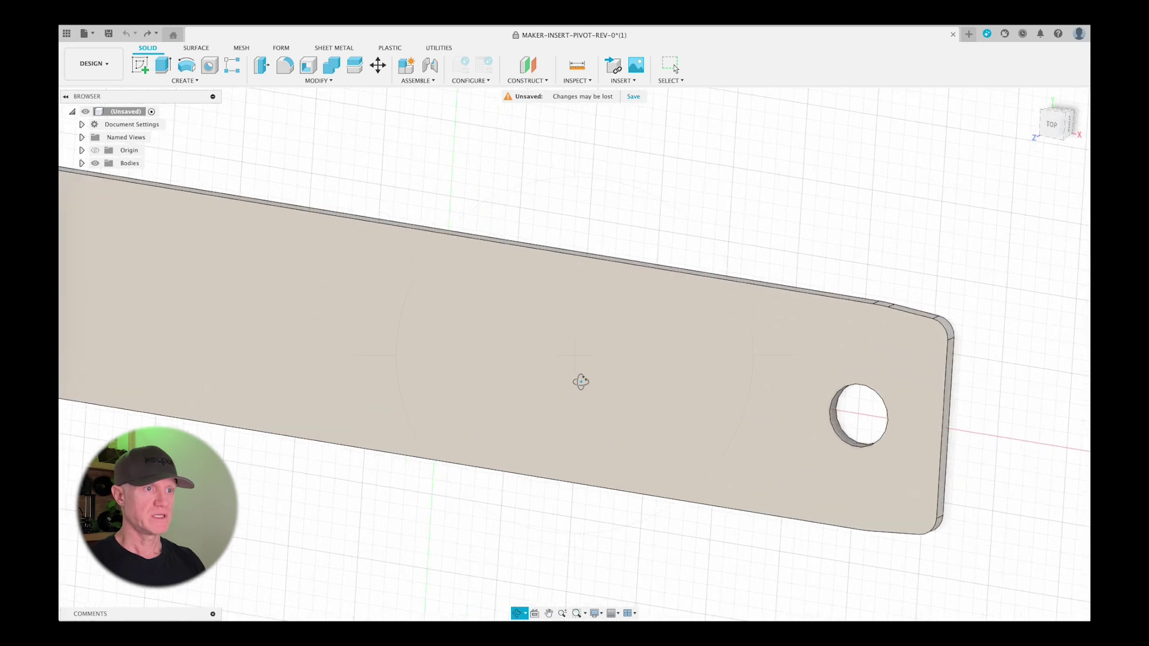
scroll(579, 385, "down", 5)
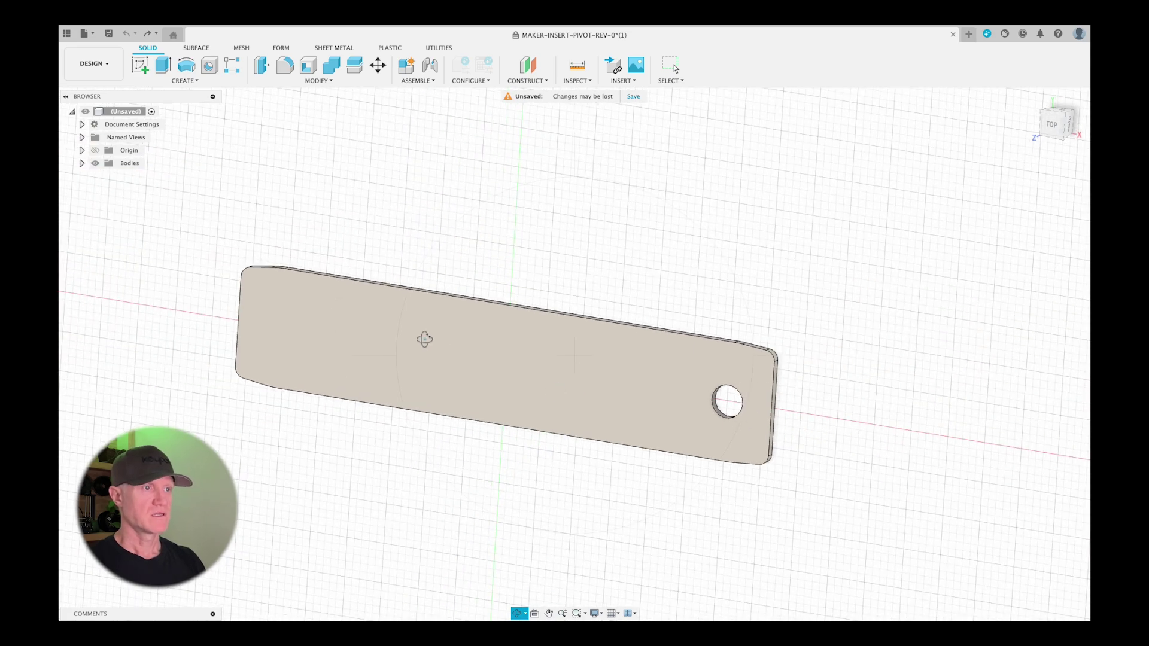
scroll(490, 372, "up", 4)
scroll(554, 387, "down", 2)
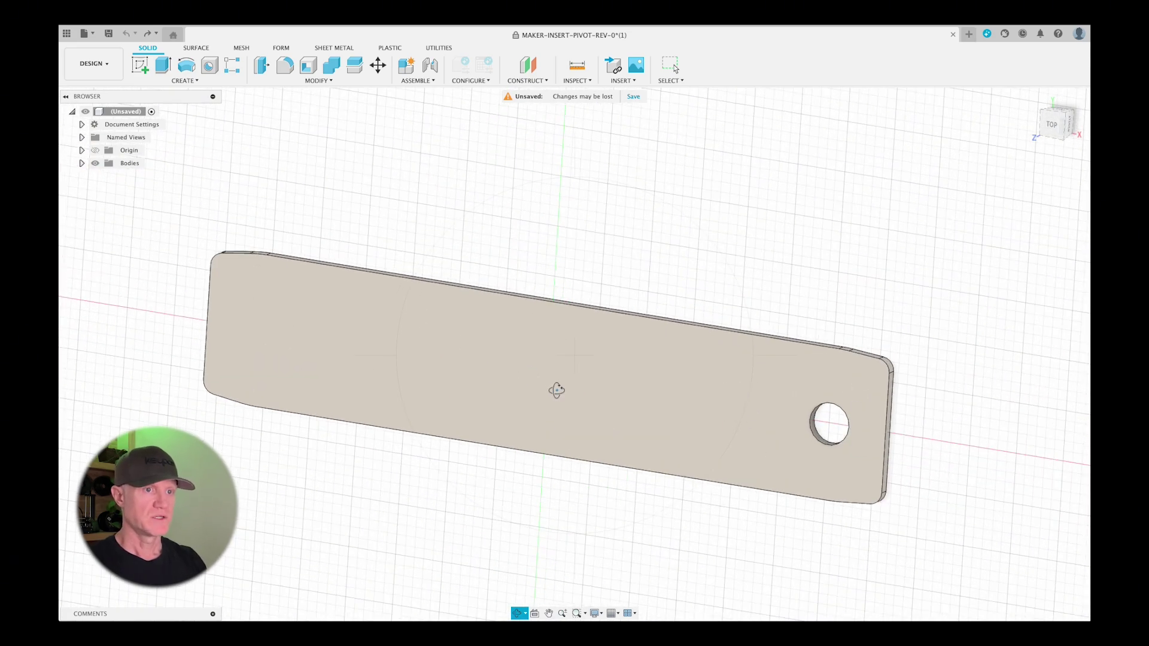
scroll(567, 508, "down", 3)
mouse_move(567, 508)
left_mouse_down()
mouse_move(518, 512)
mouse_move(550, 522)
left_mouse_up()
scroll(550, 522, "up", 3)
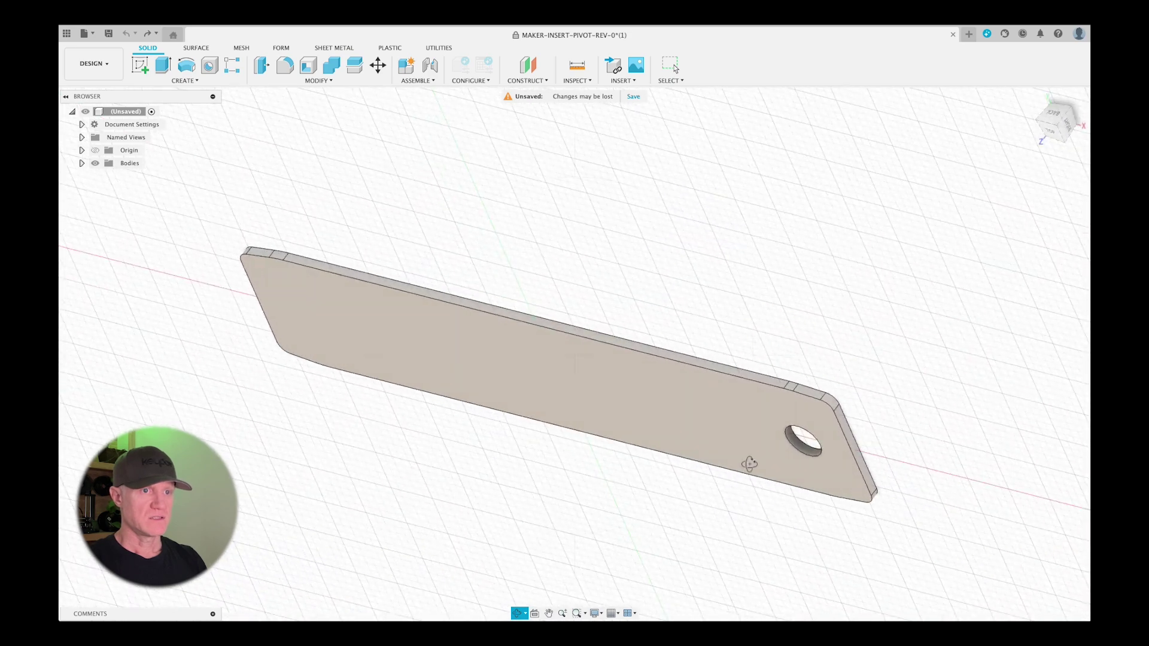
scroll(793, 405, "up", 5)
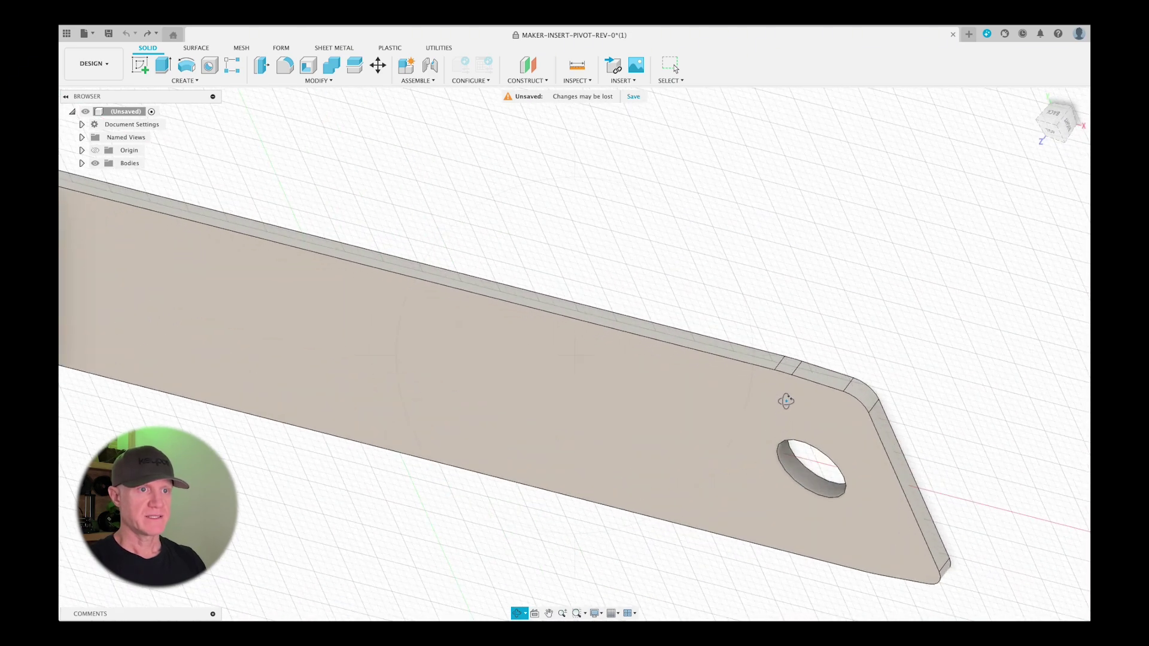
scroll(784, 402, "up", 2)
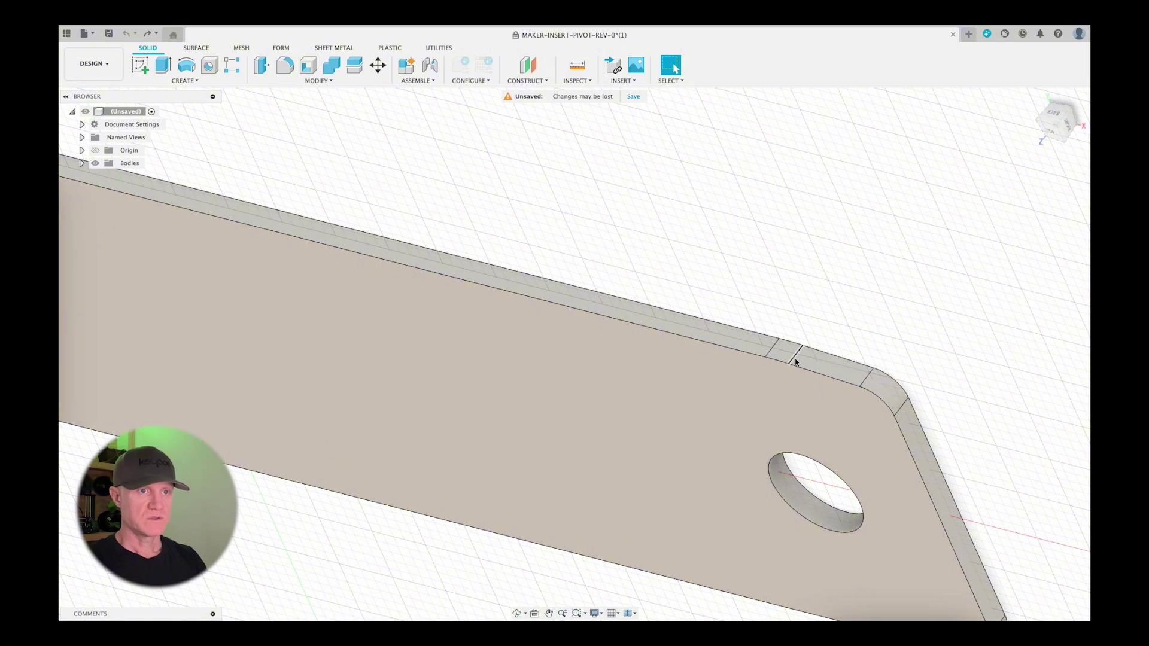
Check the lengths of the plate's short cross edge and top edges.
left_click(795, 362)
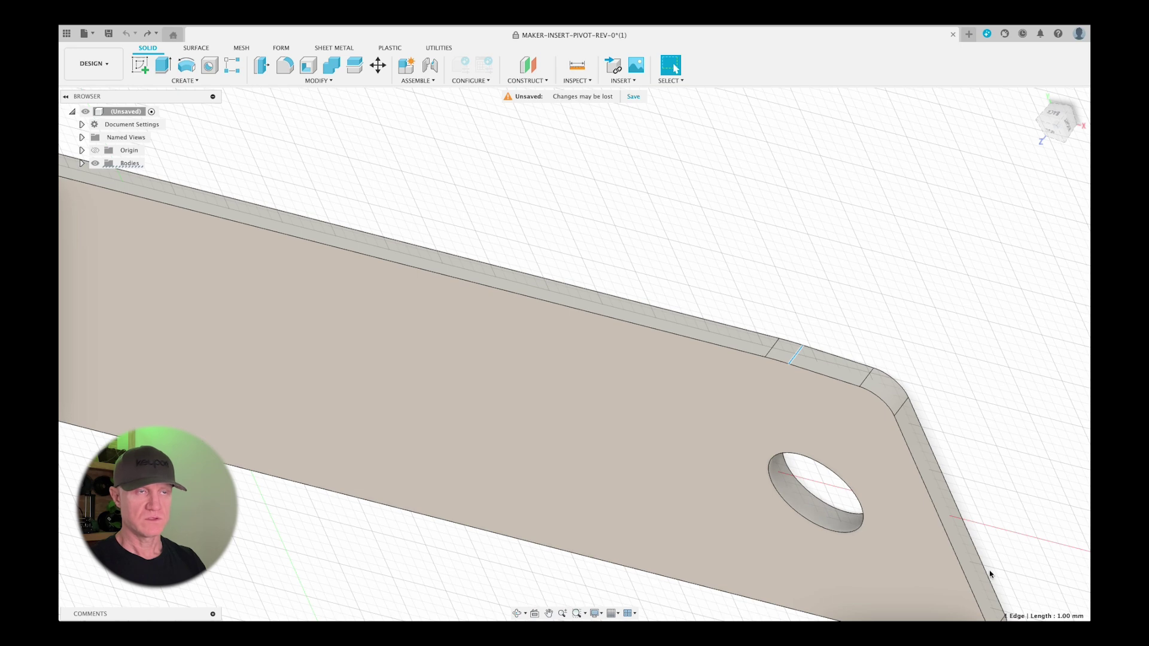
left_click(819, 375)
left_click(820, 356)
left_click(790, 354)
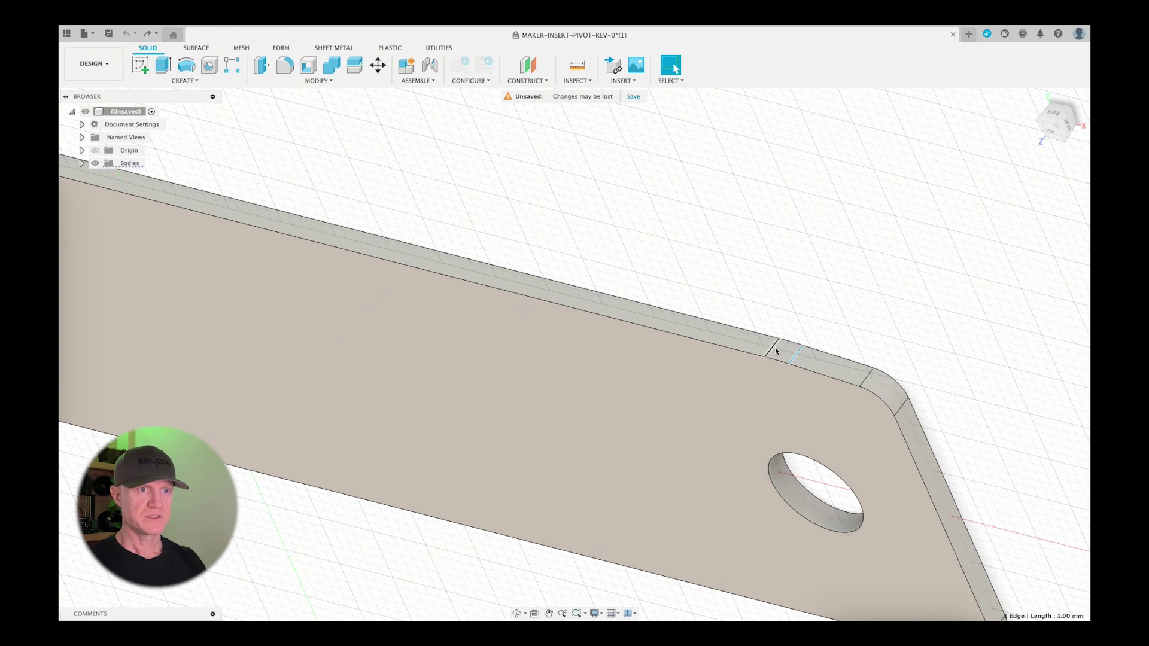
scroll(774, 347, "down", 5)
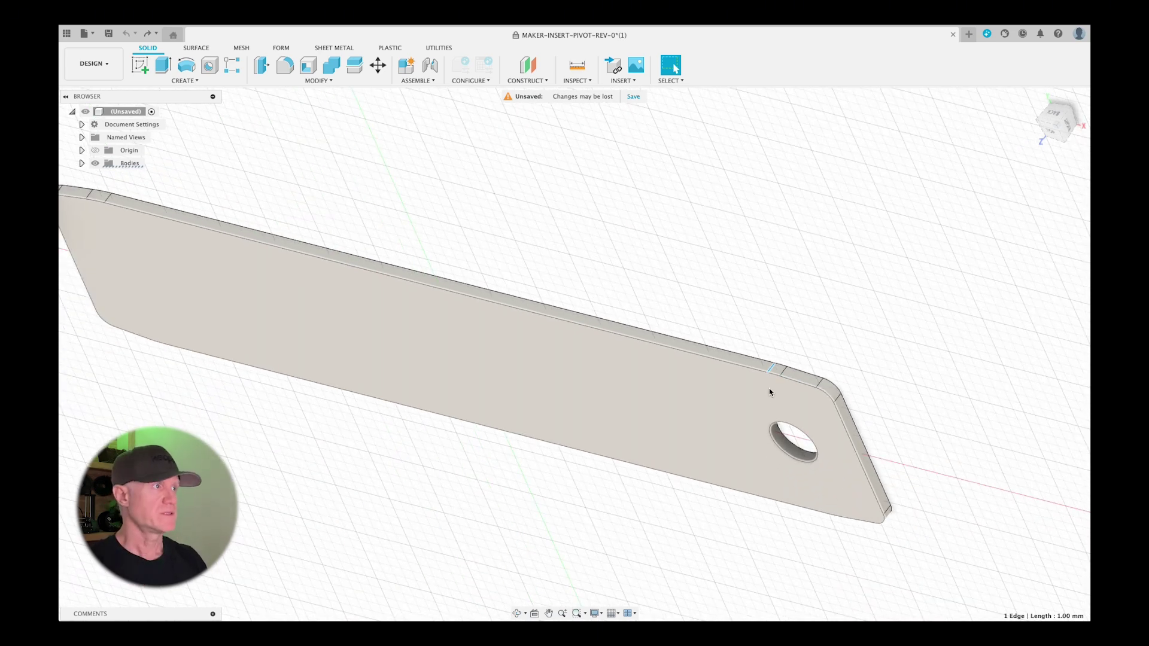
scroll(765, 389, "down", 2)
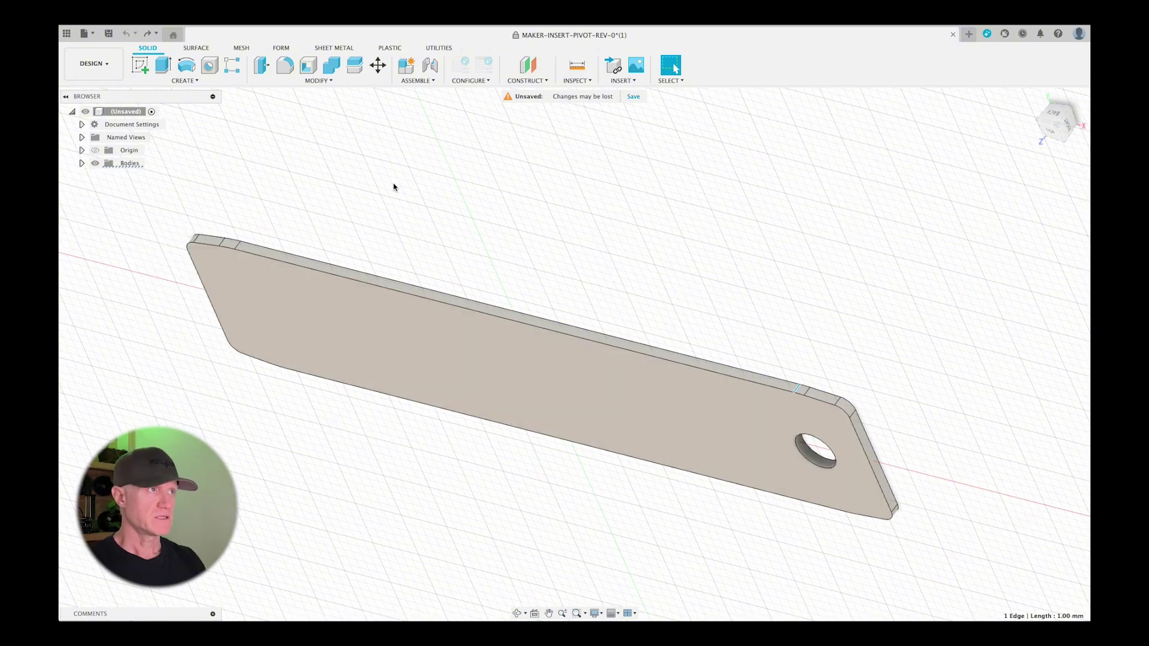
Press Pull the plate's top face by 1.5 mm.
left_click(262, 71)
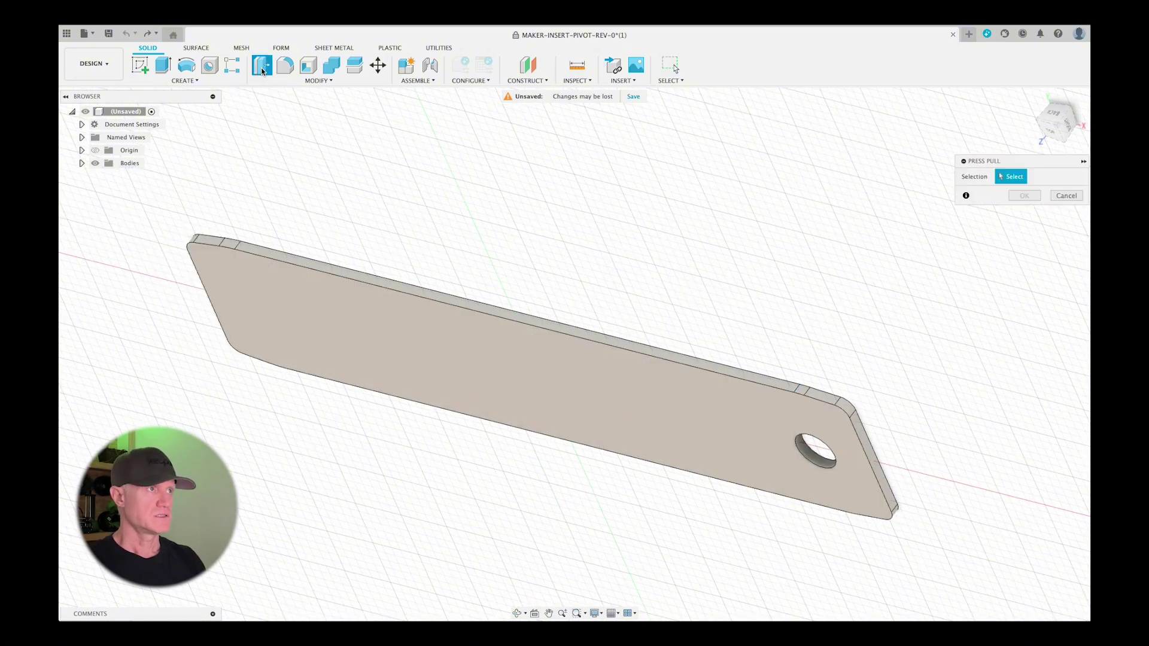
left_click(703, 425)
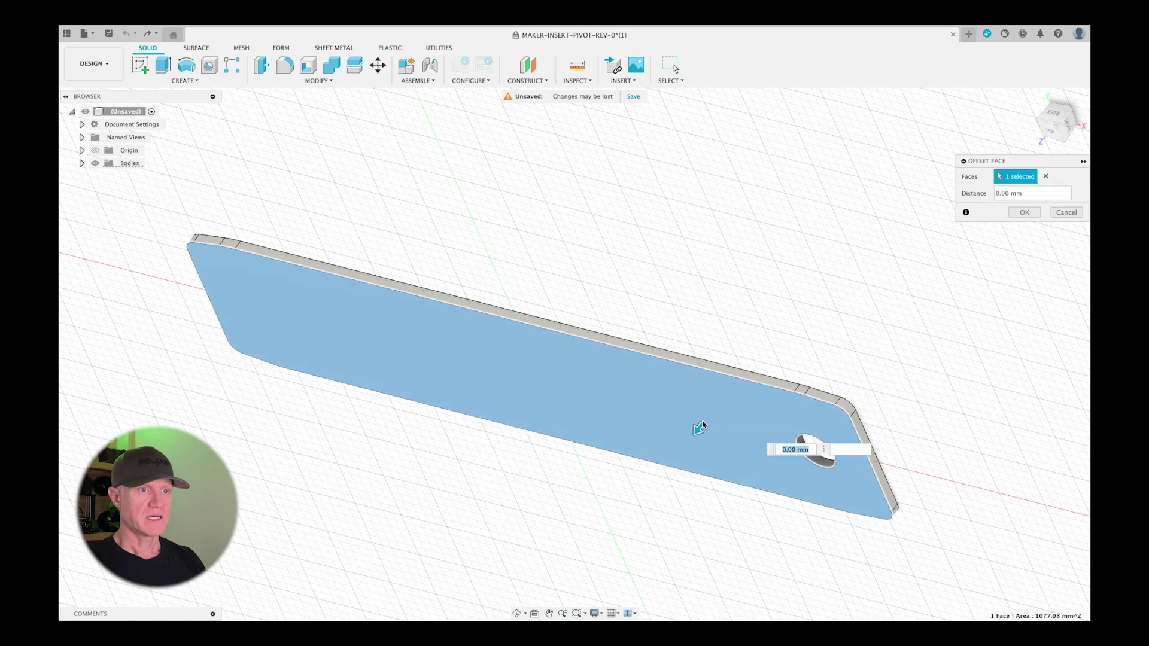
left_click(1003, 194)
type("1.5")
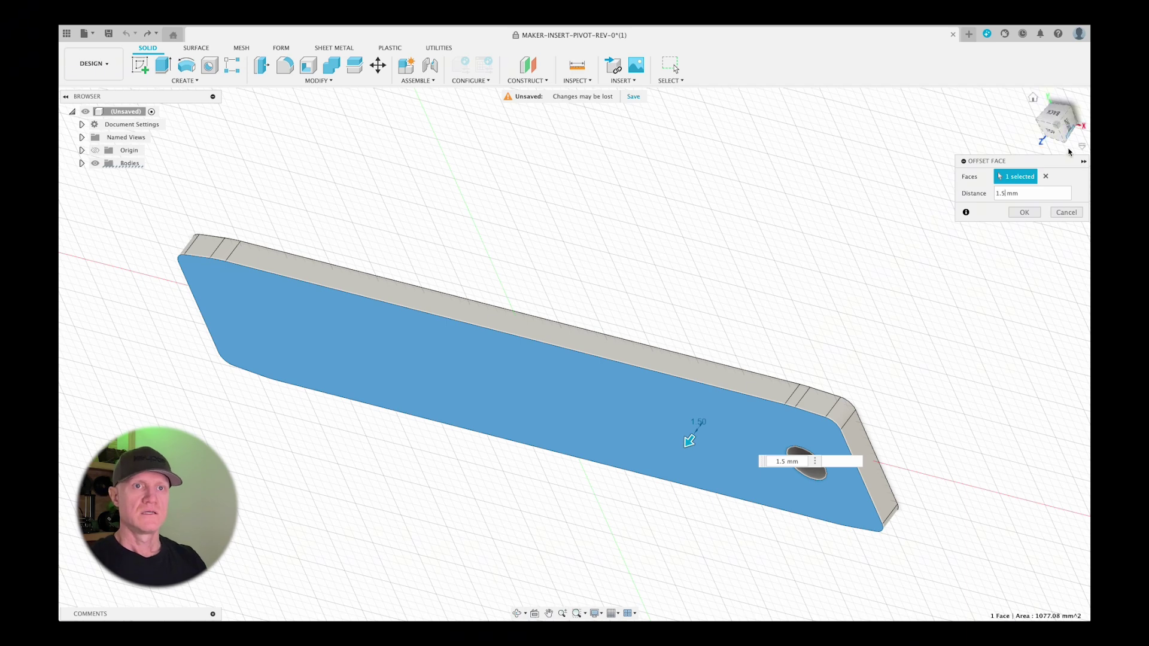
left_click(1017, 214)
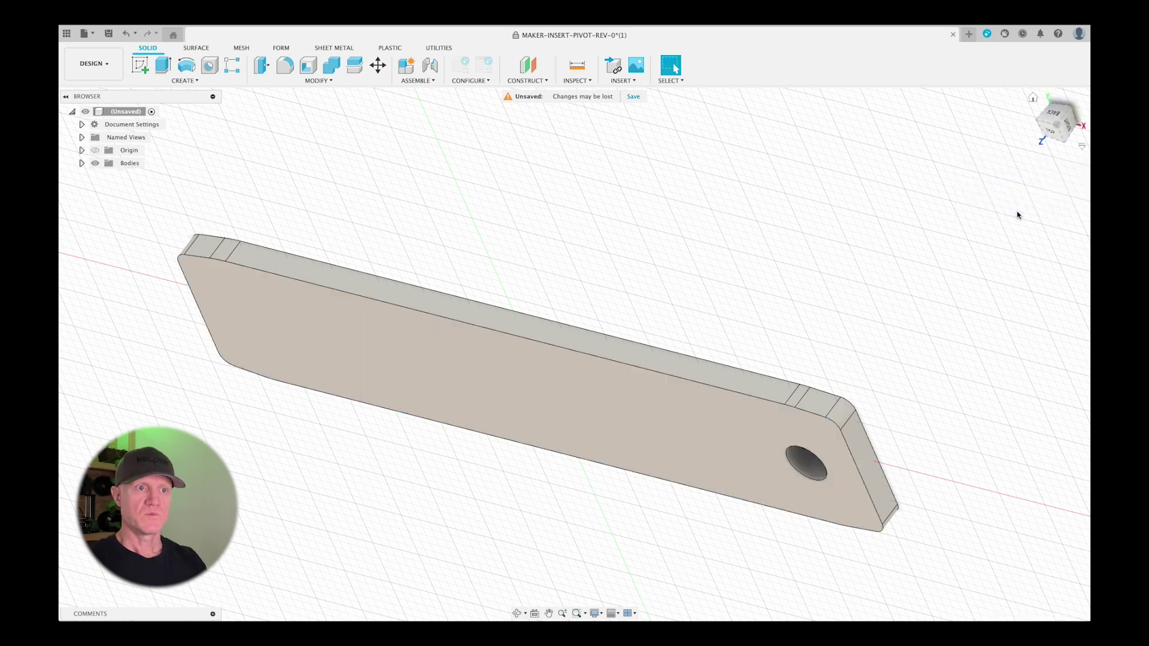
Check the corner chamfer edge length, then clear the selection.
left_click(802, 398)
scroll(994, 559, "up", 2)
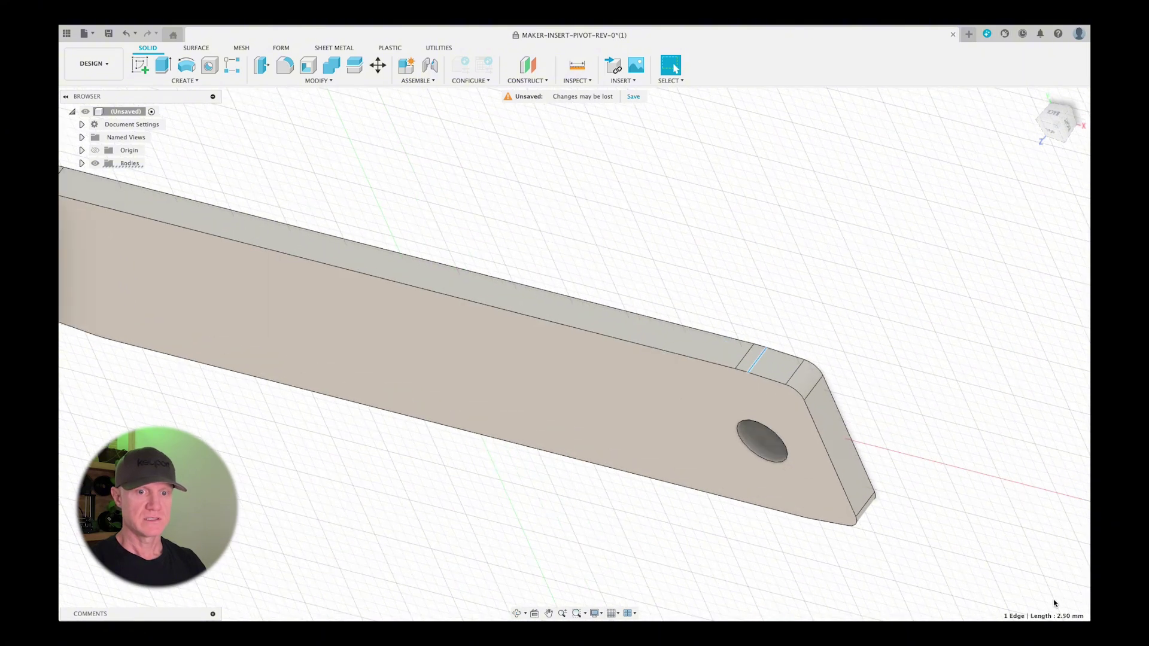
scroll(919, 395, "down", 3)
left_click(566, 455)
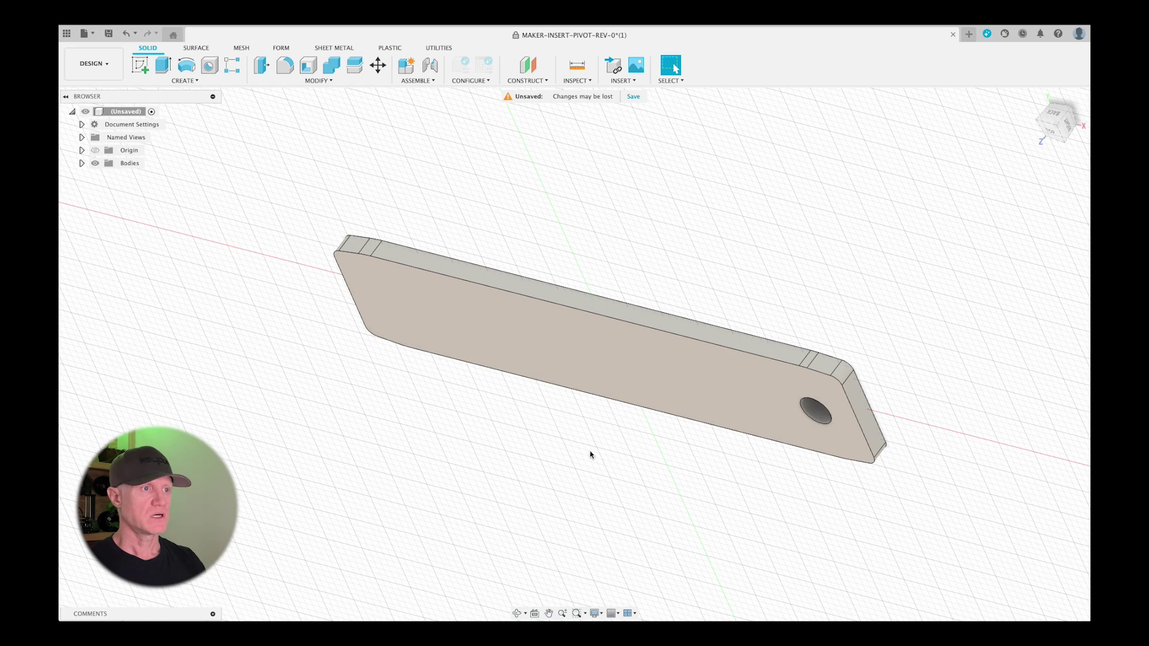
Create Sketch1 on the plate's top face from the right-click menu.
left_click(590, 359)
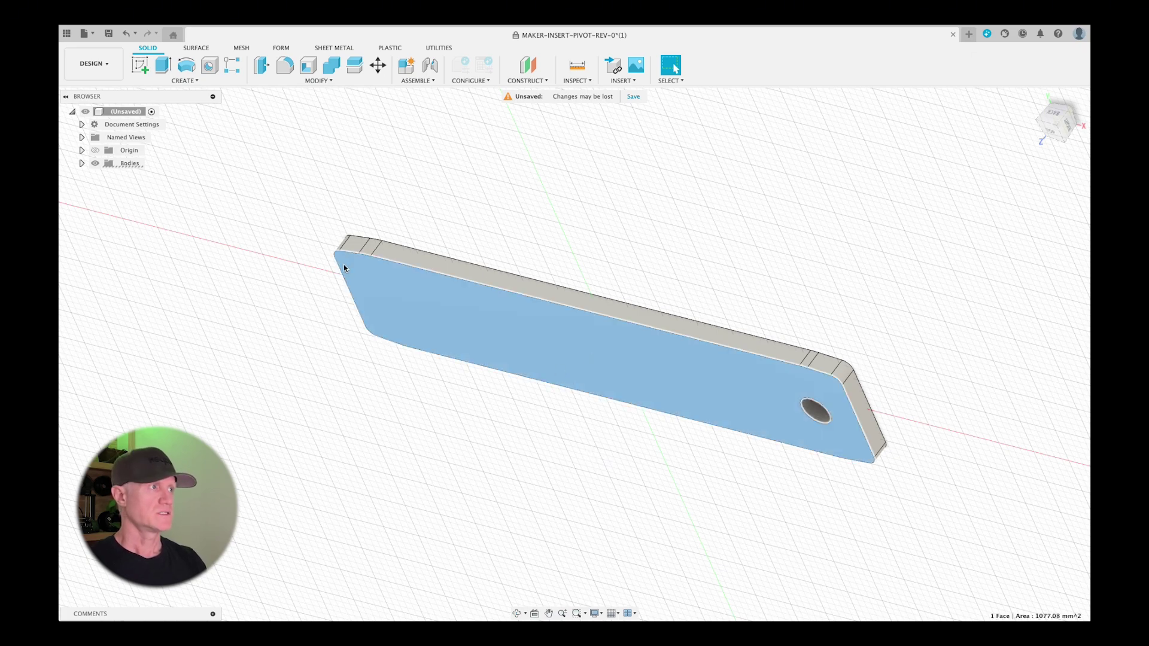
right_click(469, 308)
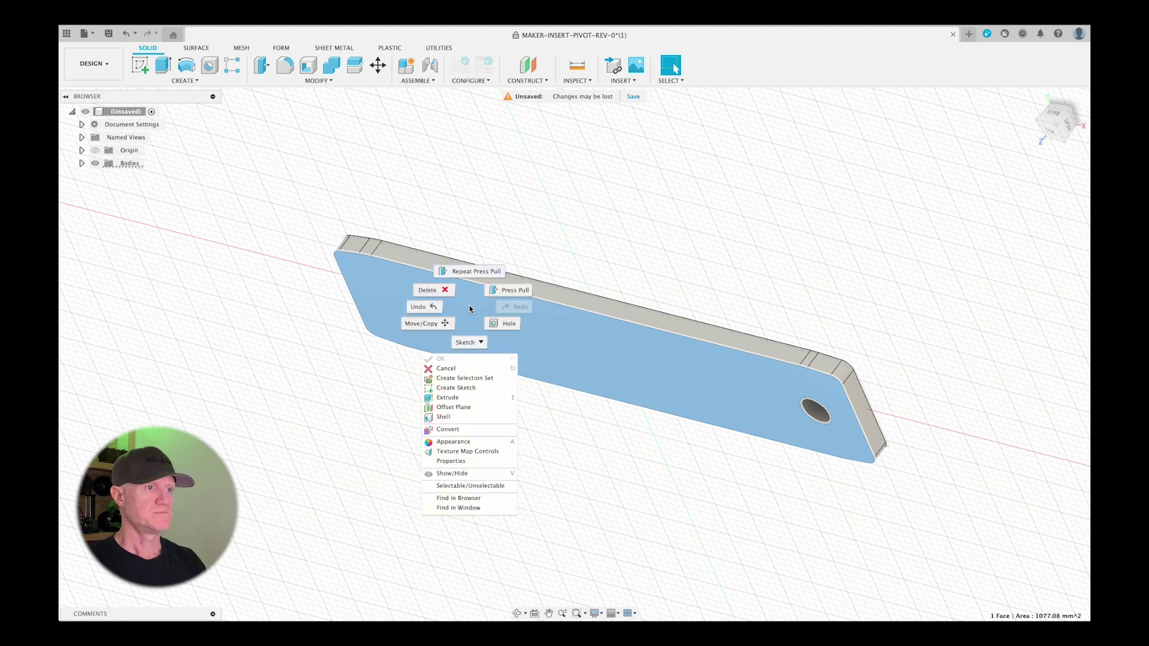
left_click(466, 388)
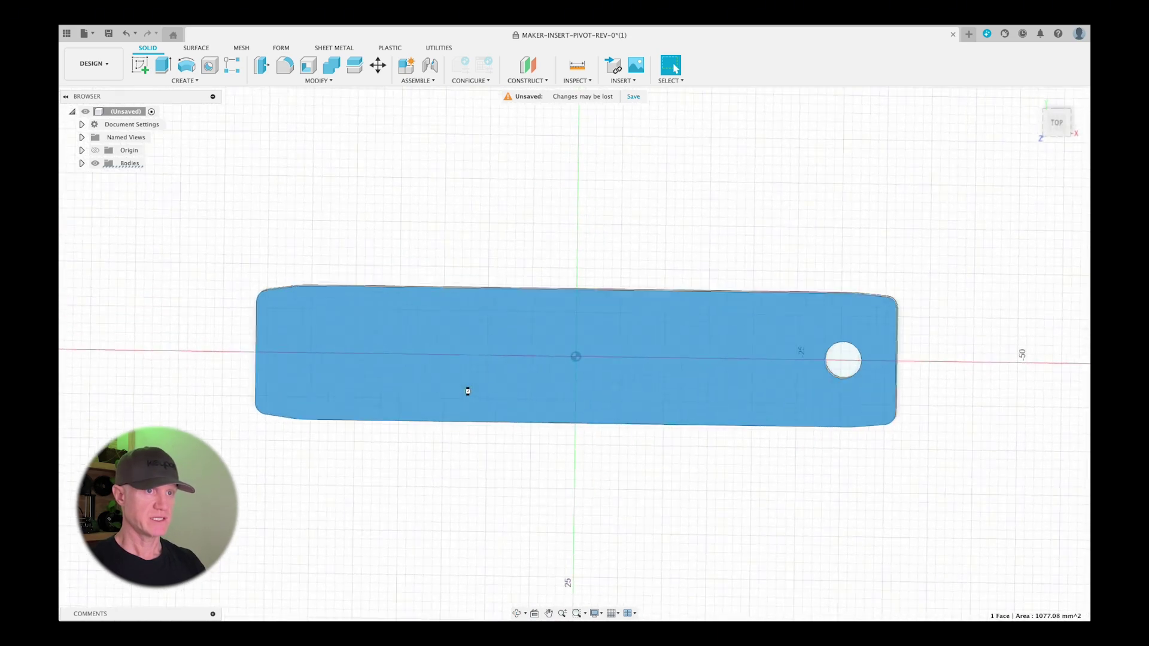
scroll(796, 363, "up", 3)
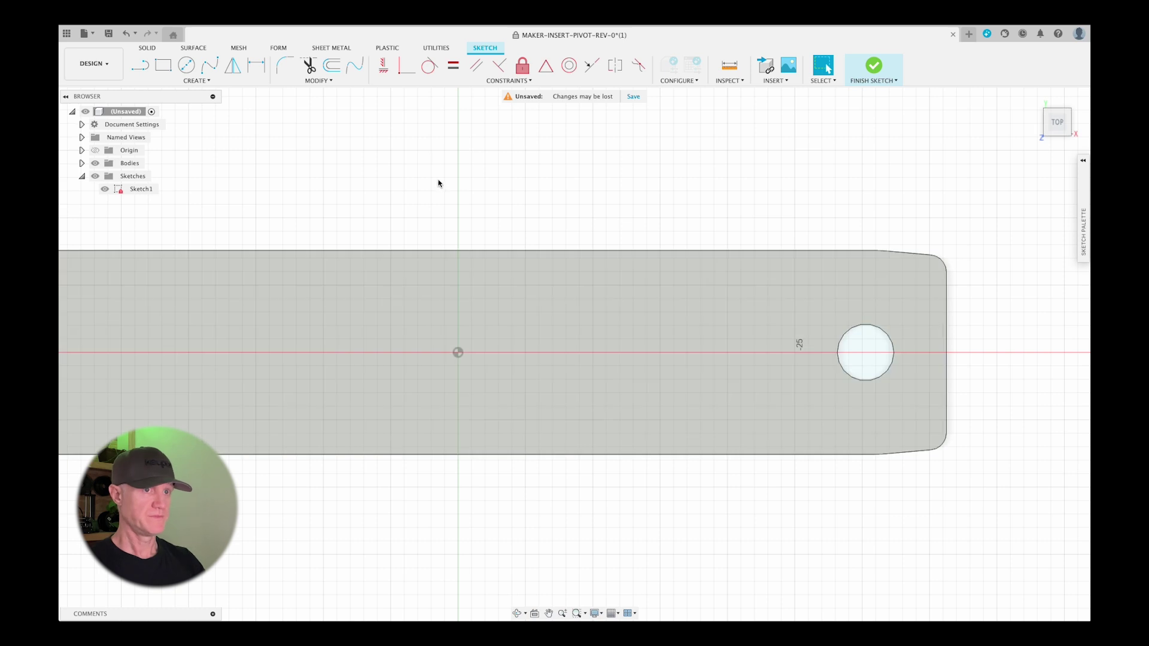
Draw a 2-point slot rectangle starting from the plate's bottom edge near the hole end.
left_click(163, 66)
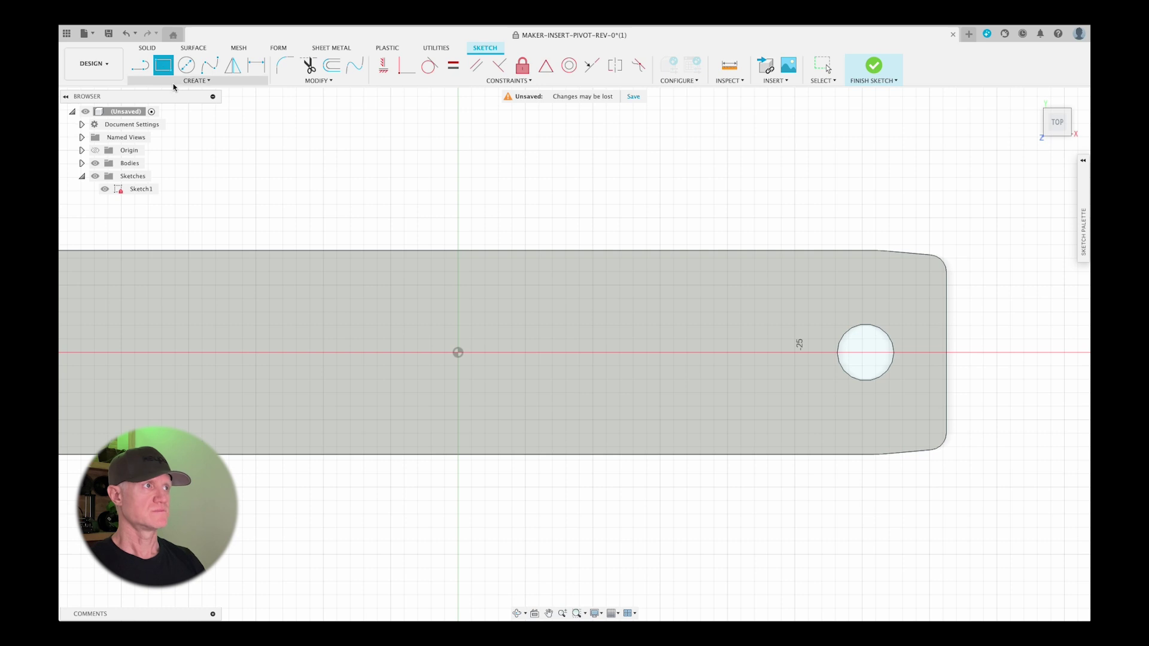
left_click(797, 454)
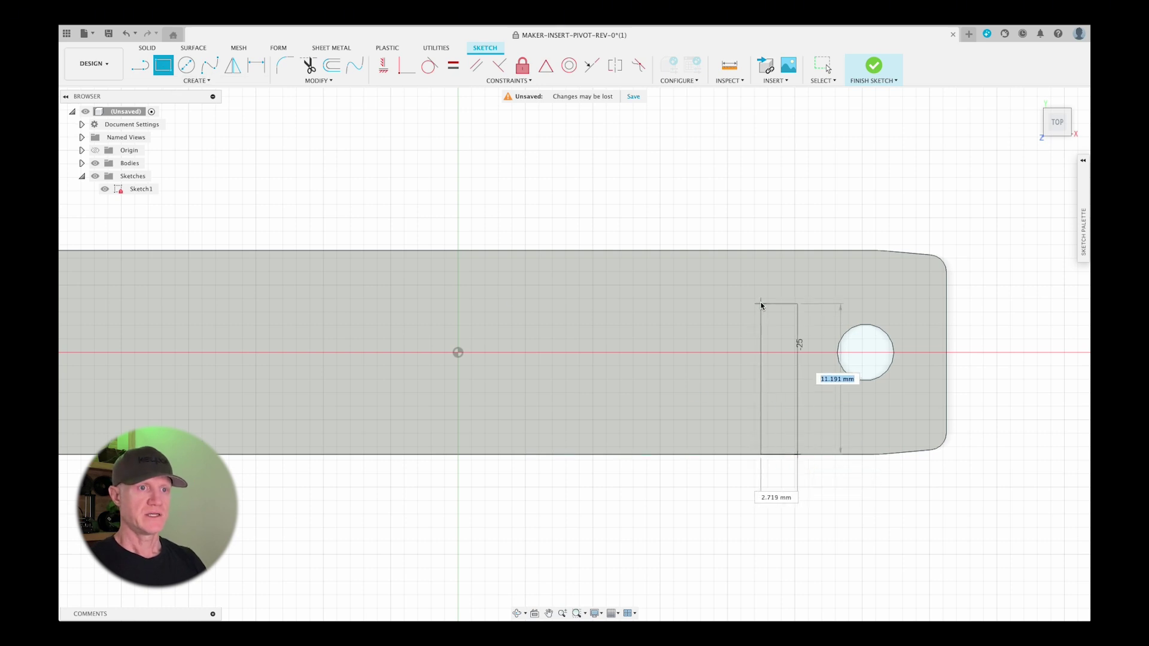
key("Tab")
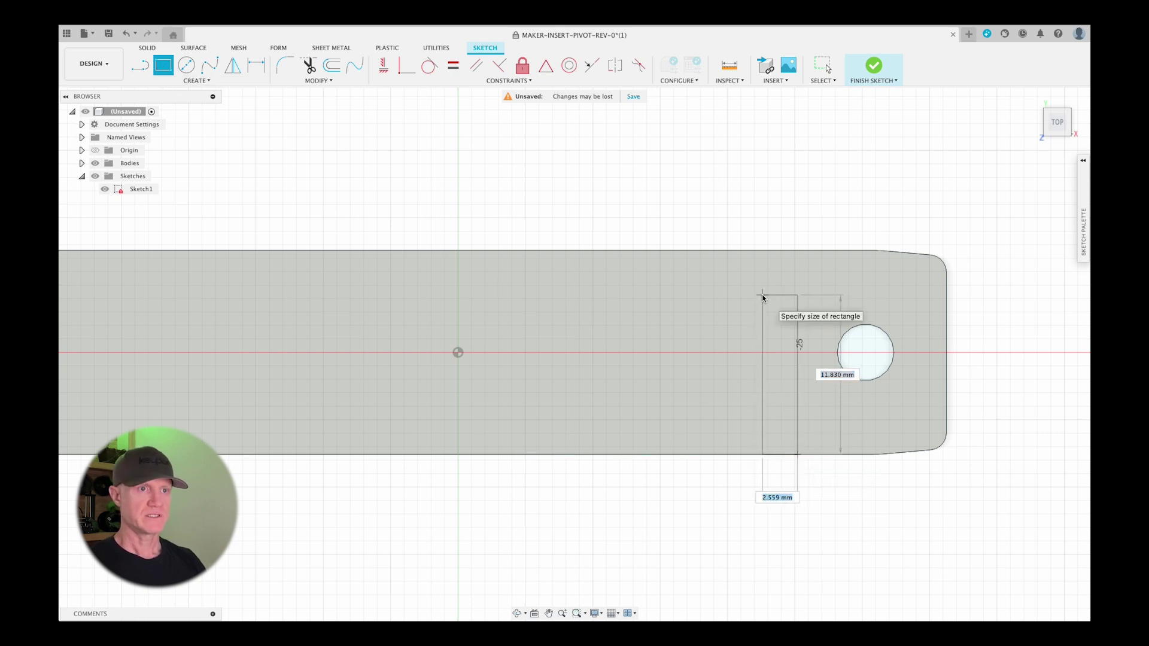
left_click(762, 289)
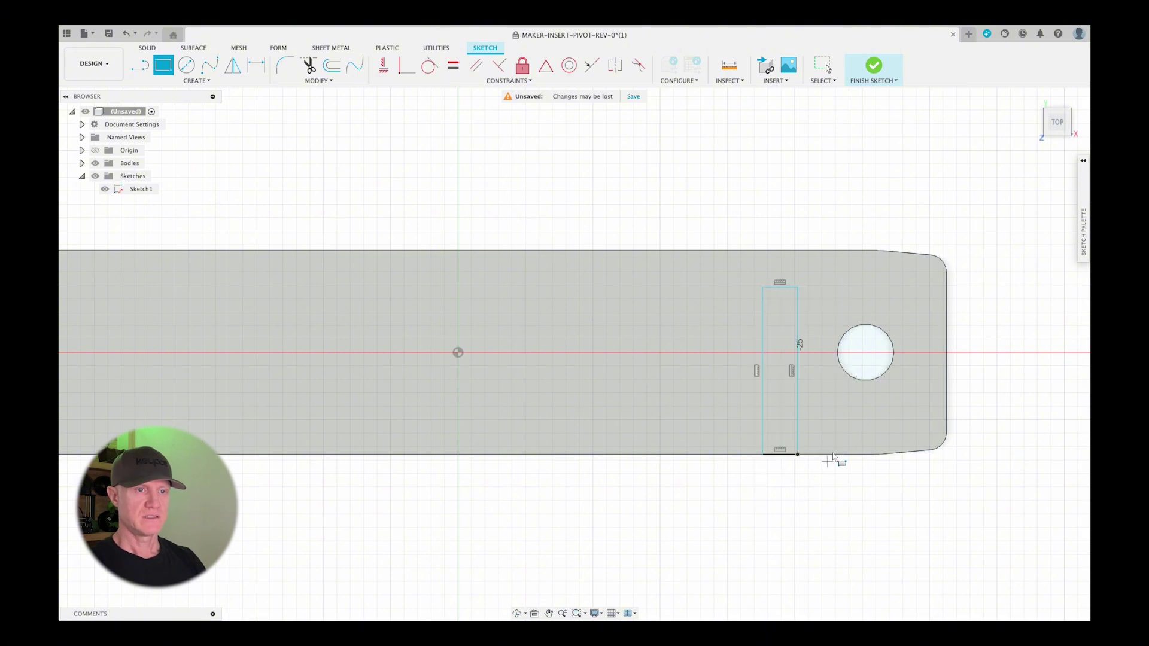
scroll(838, 353, "up", 5)
scroll(827, 359, "down", 1)
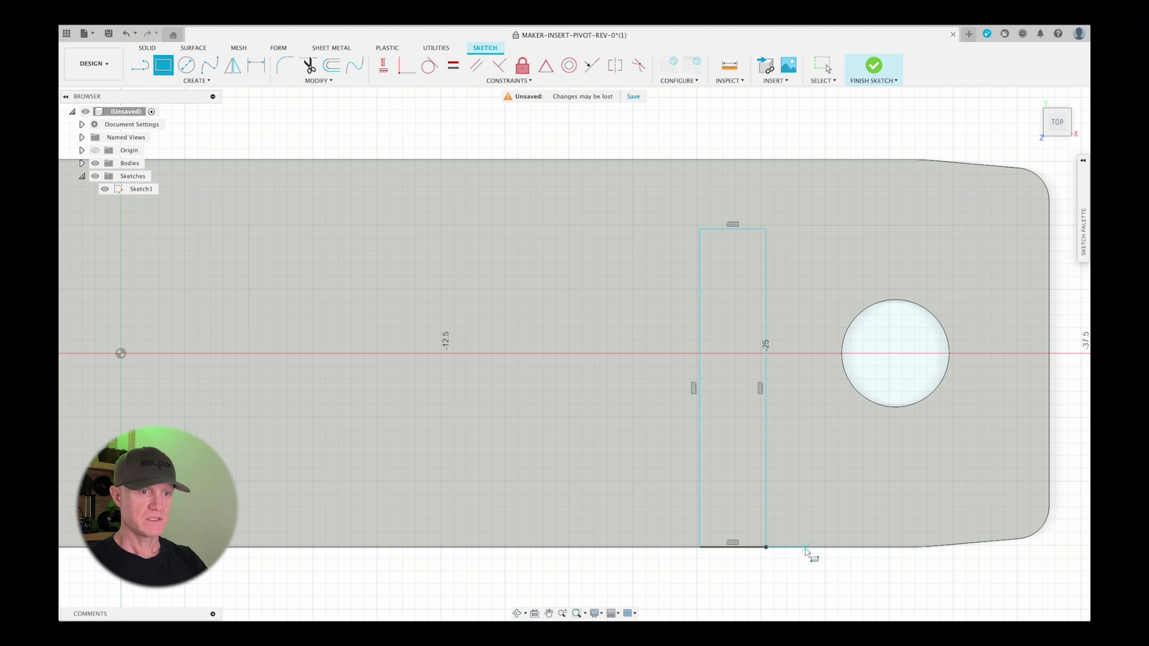
left_click(699, 547)
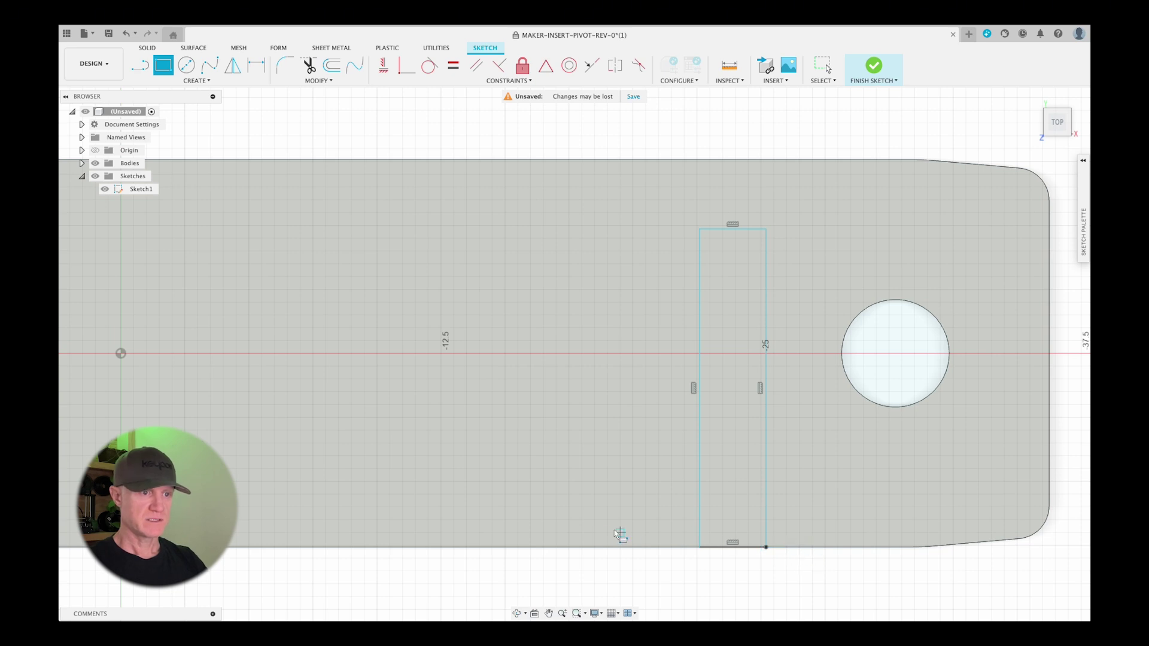
Dimension the slot rectangle 11 mm tall and 13 mm from the plate's right edge.
left_click(256, 65)
left_click(699, 317)
left_click(648, 318)
type("11")
key("Return")
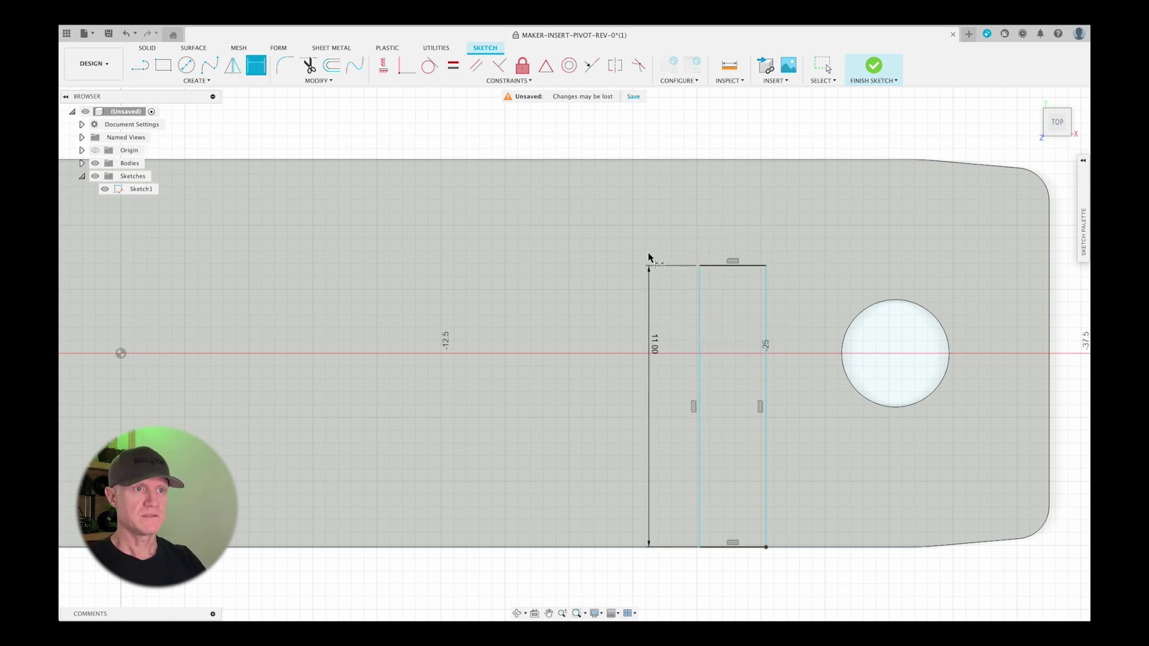
left_click(766, 310)
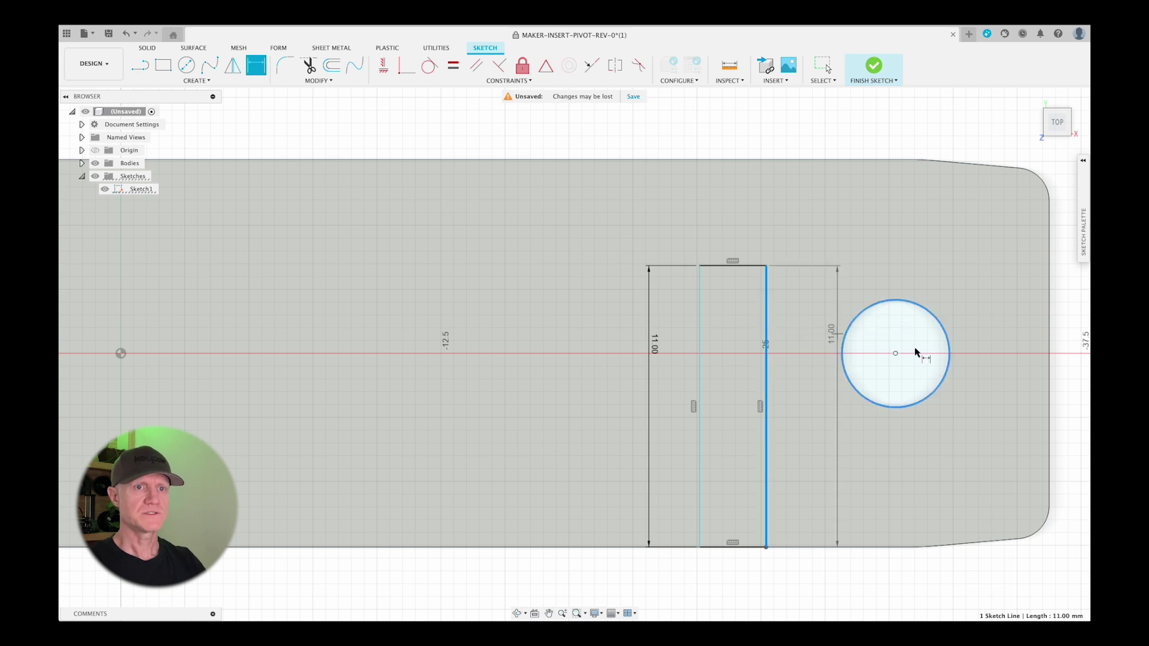
left_click(1048, 352)
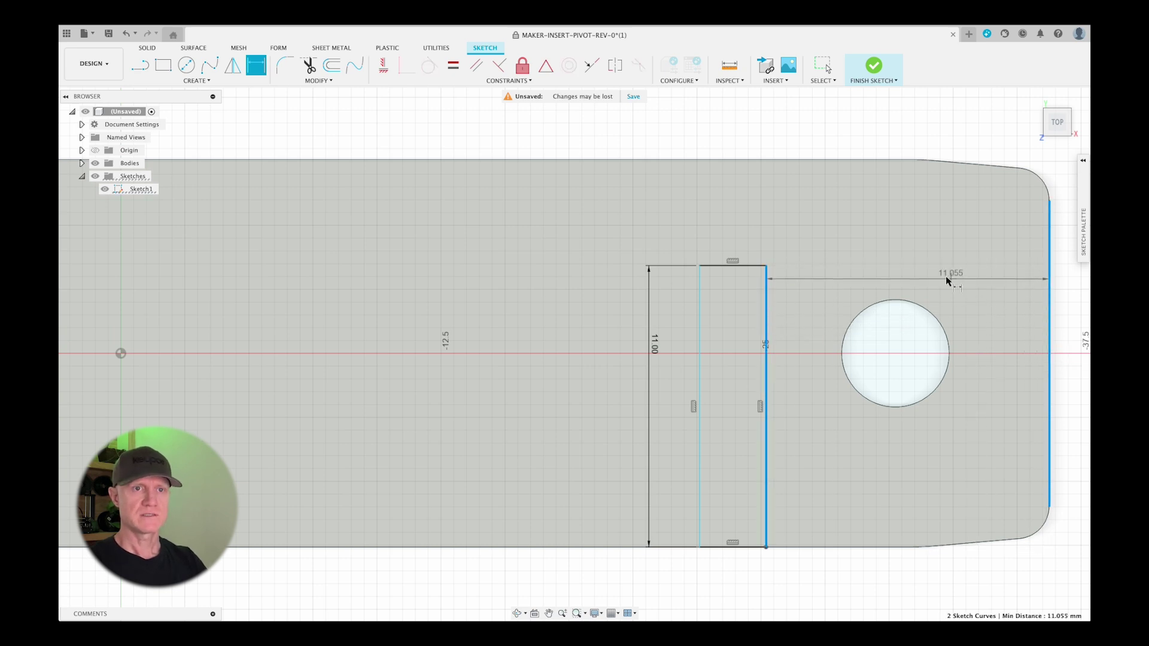
left_click(914, 267)
type("13")
key("Return")
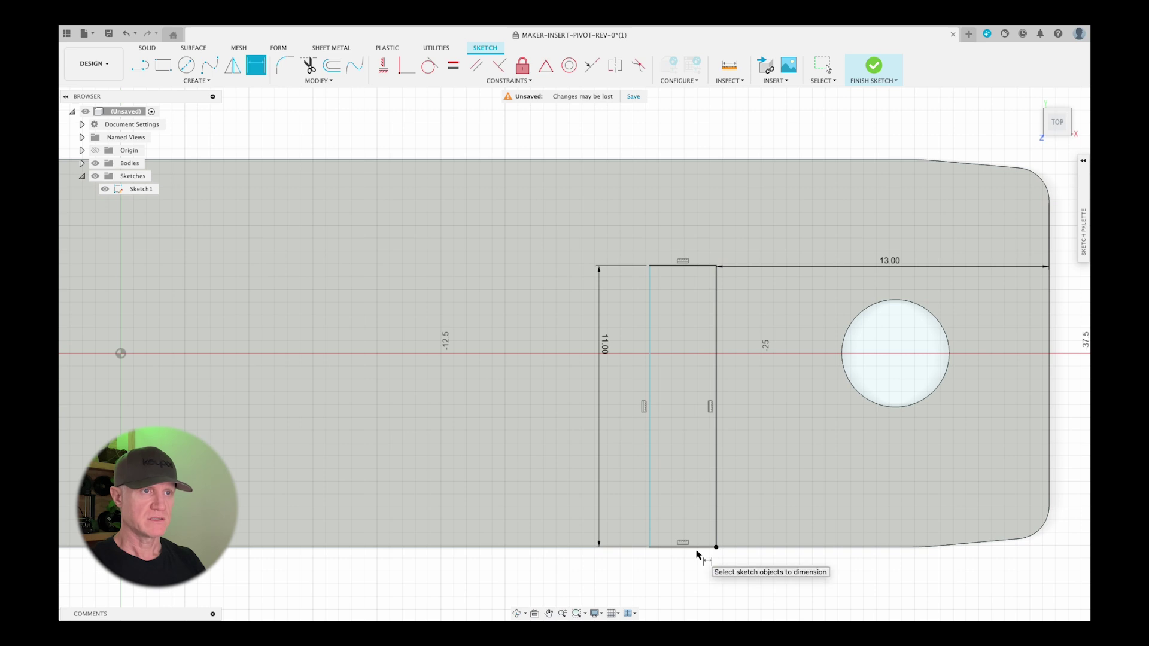
Set the slot rectangle's width to 1.70 mm.
left_click(663, 265)
left_click(678, 220)
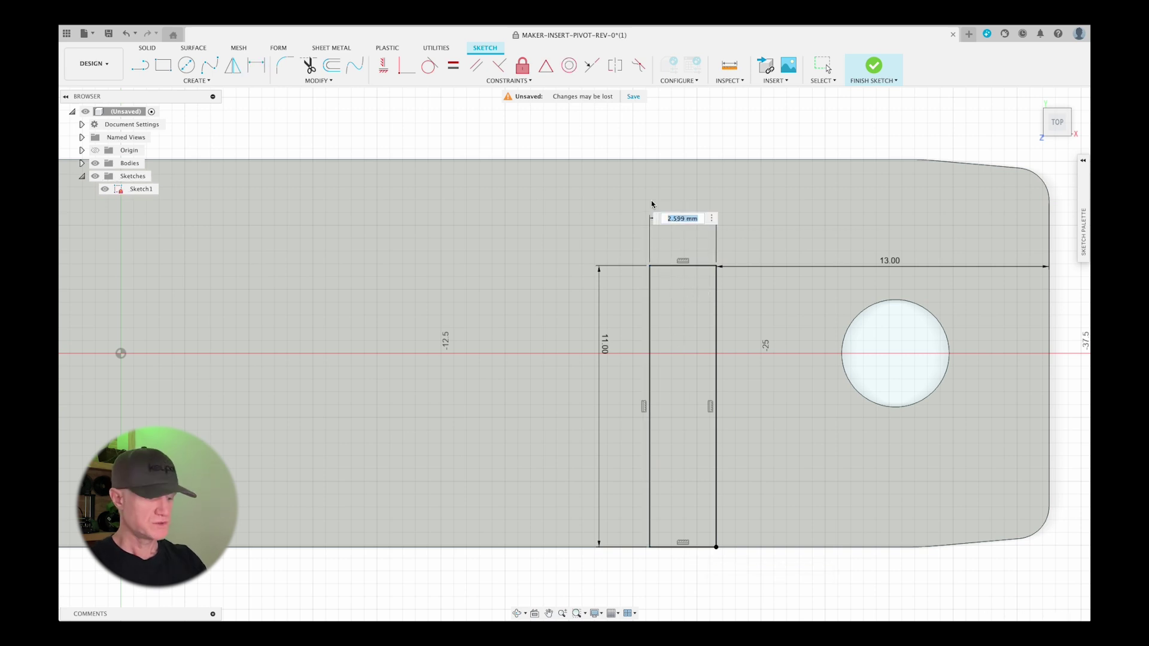
type("1")
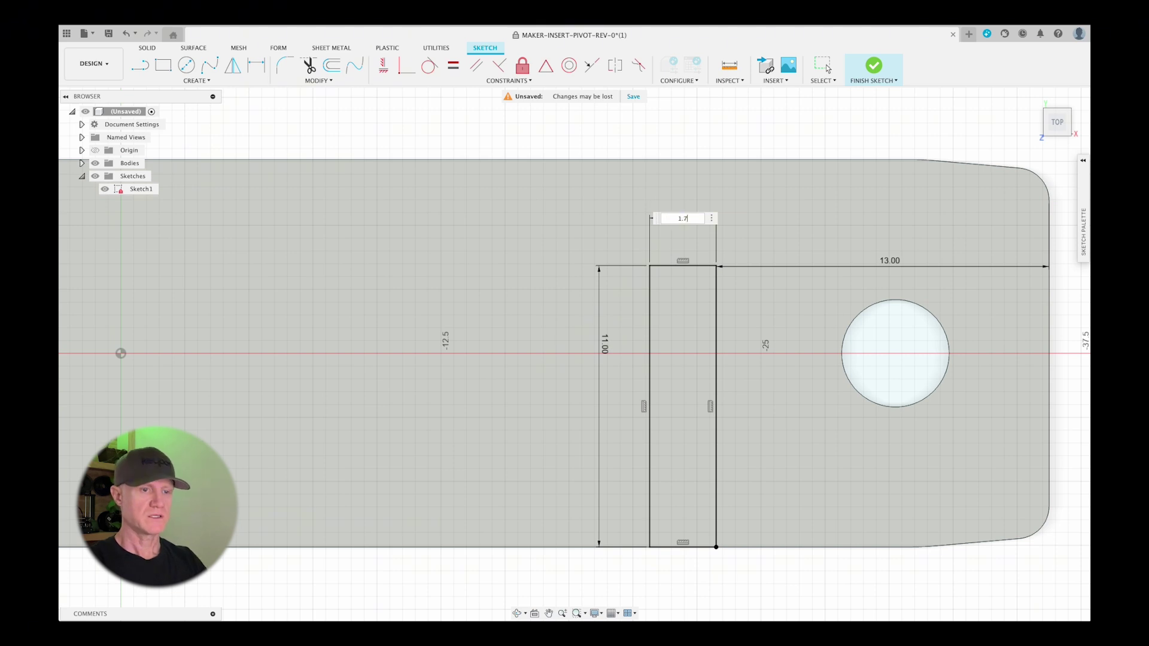
type(".7")
key("Return")
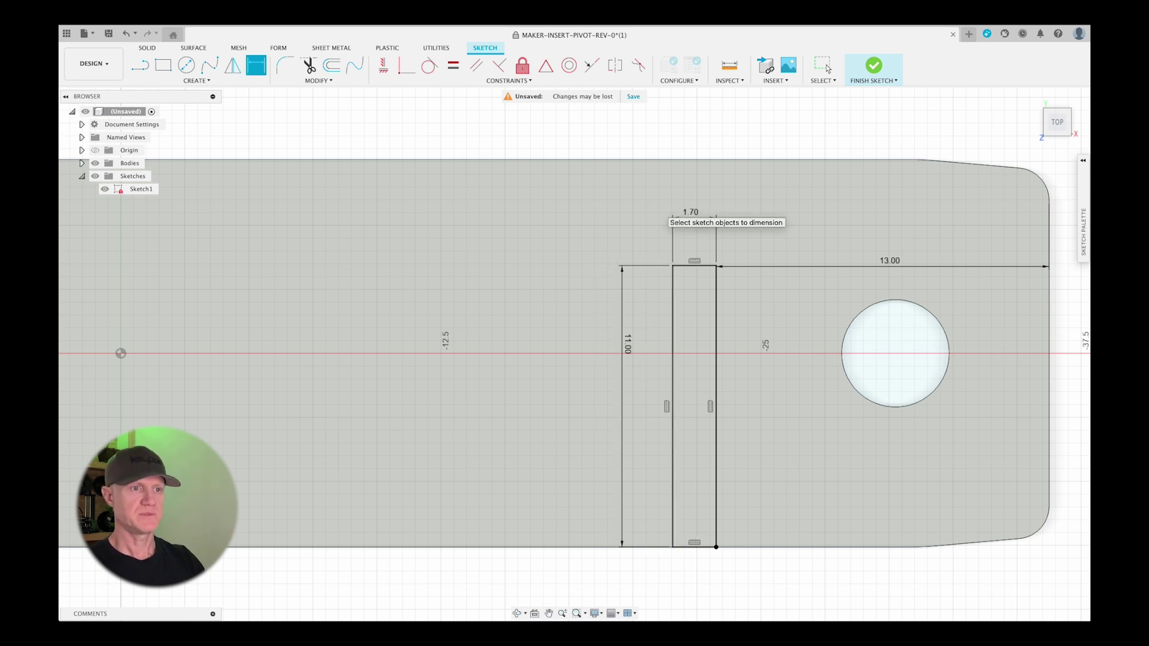
scroll(666, 322, "down", 3)
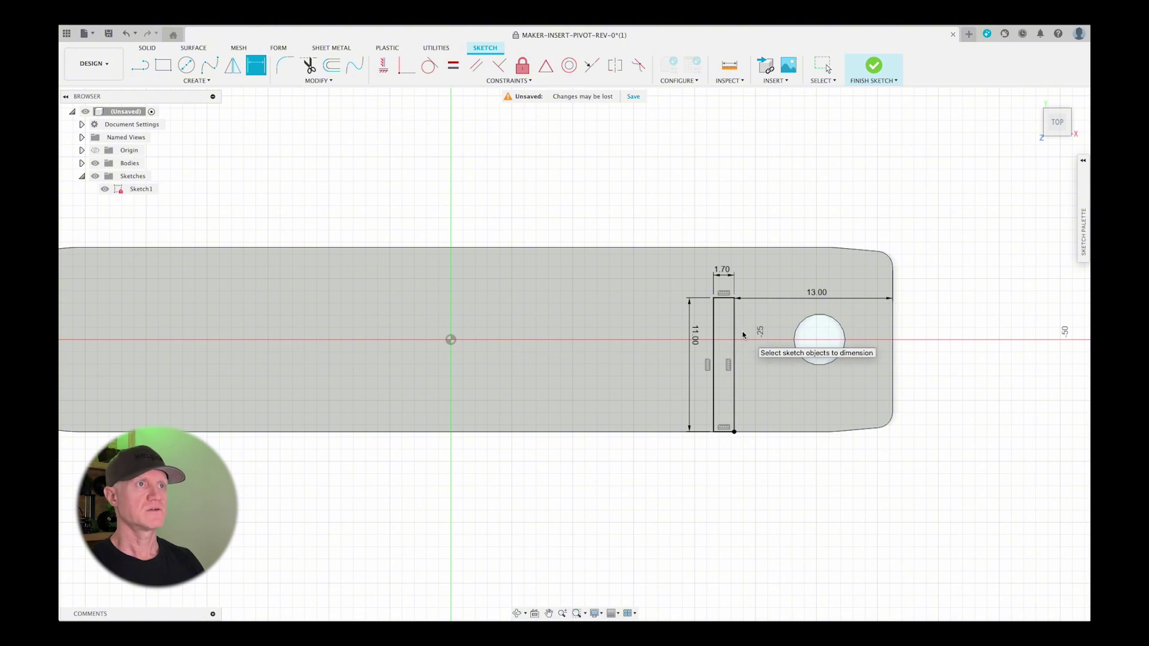
scroll(742, 333, "up", 2)
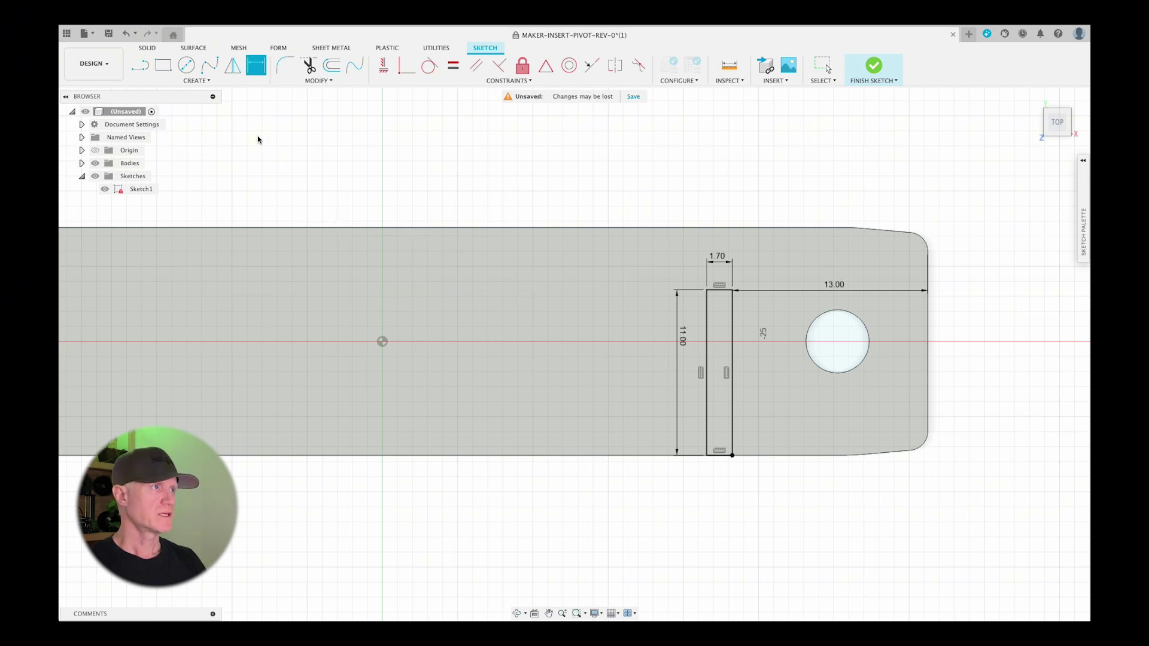
Rectangular-pattern the slot rectangle into 3 copies with 4 mm Spacing distribution.
left_click(195, 82)
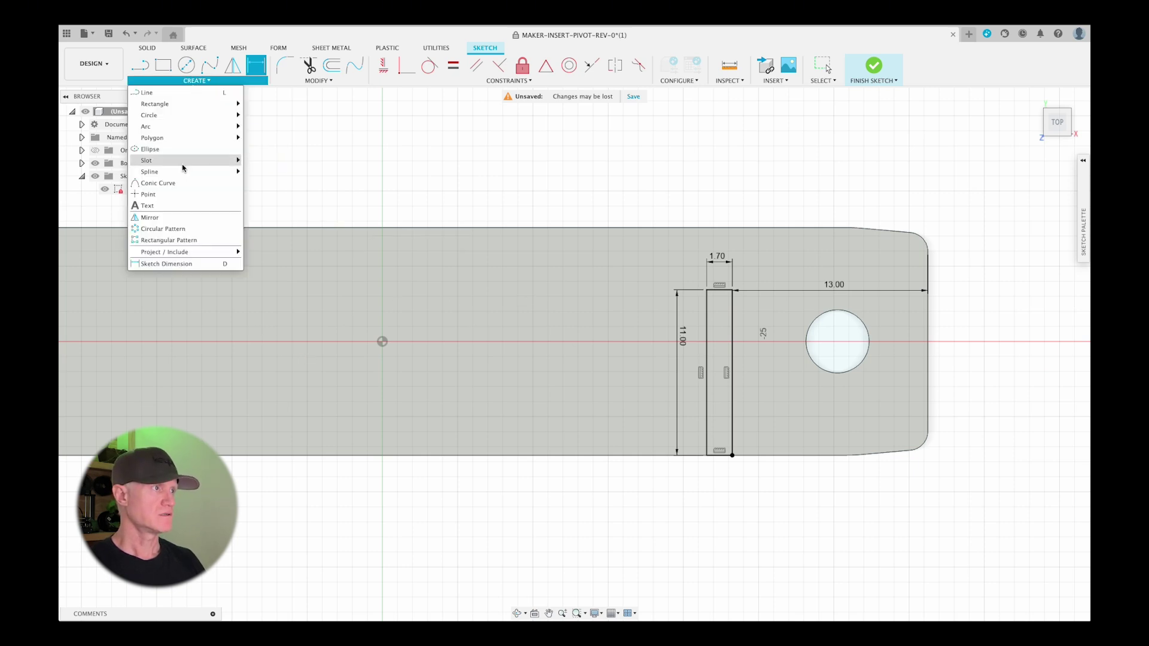
left_click(172, 241)
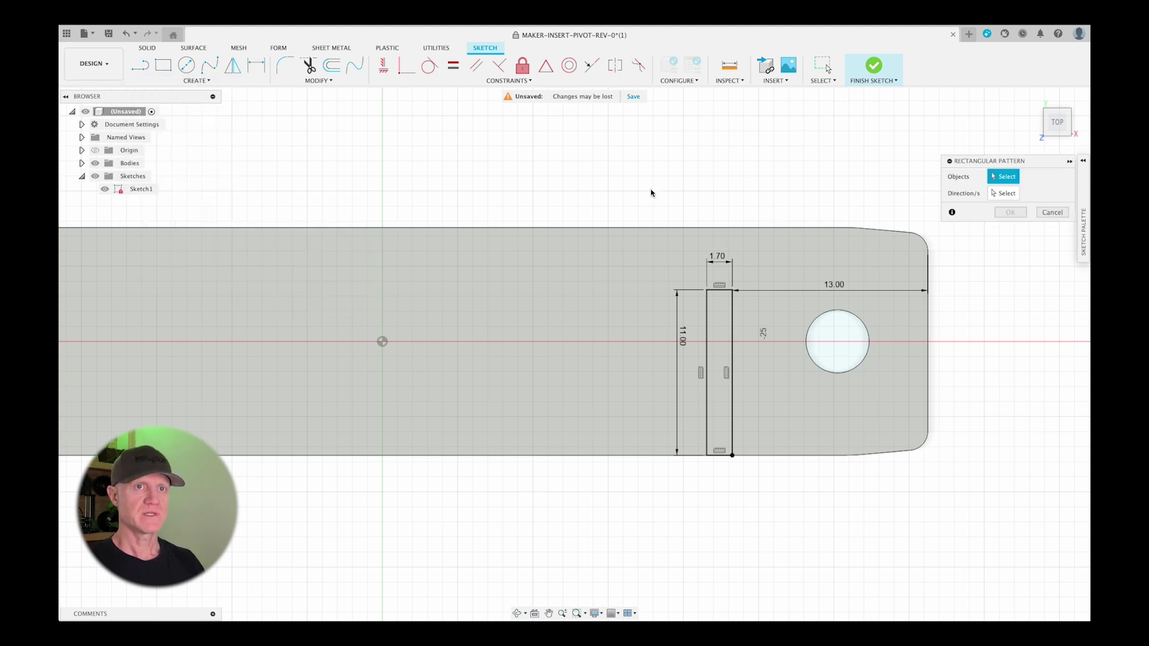
left_click_drag(651, 193, 789, 506)
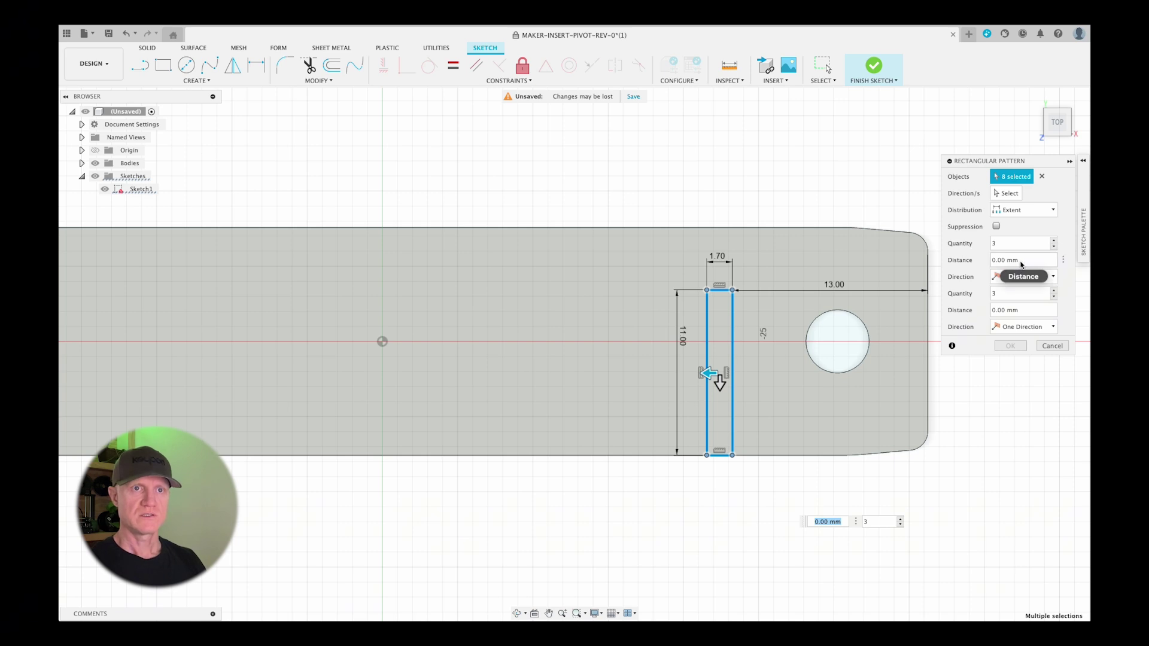
left_click_drag(1021, 264, 970, 255)
type("4")
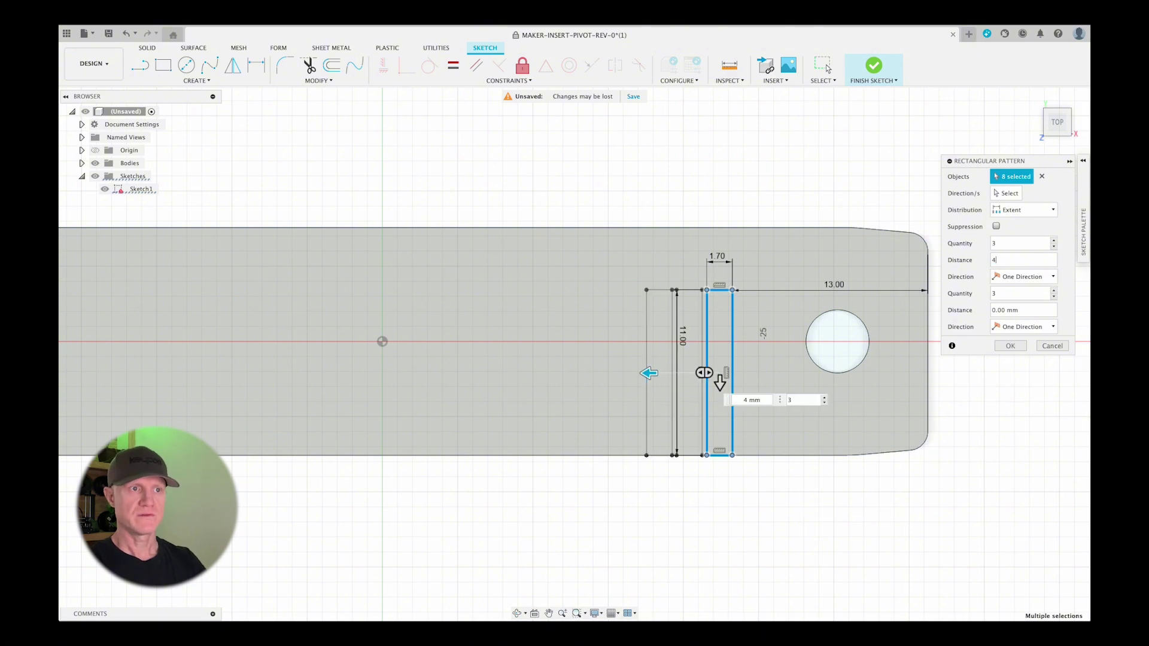
left_click(1054, 241)
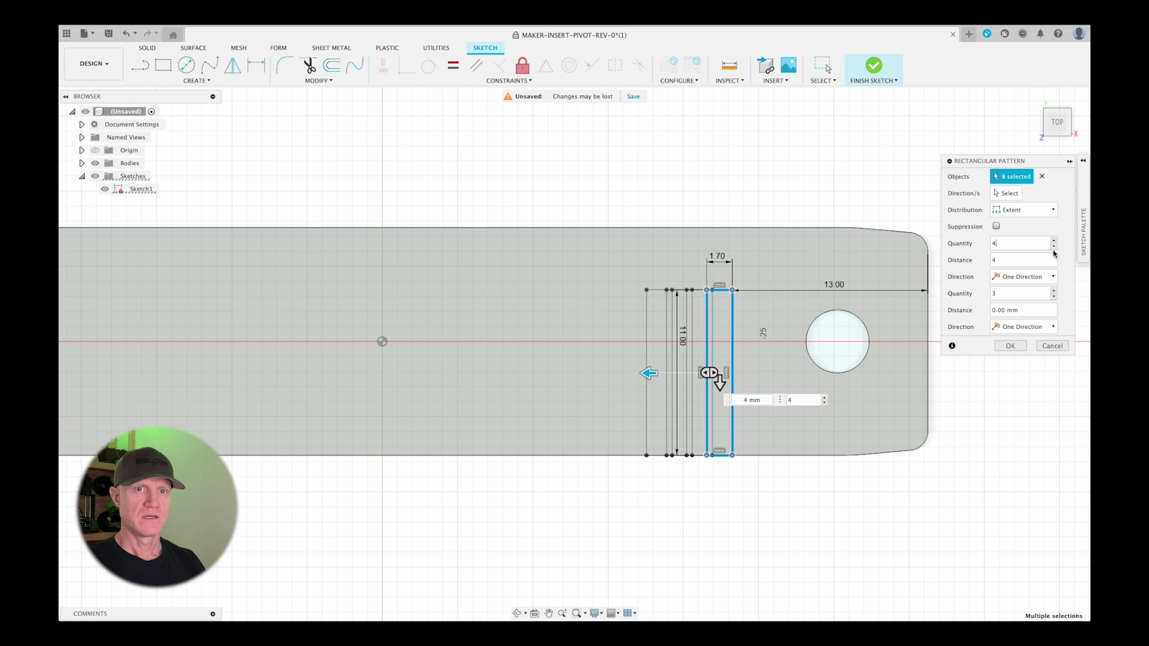
left_click(1054, 246)
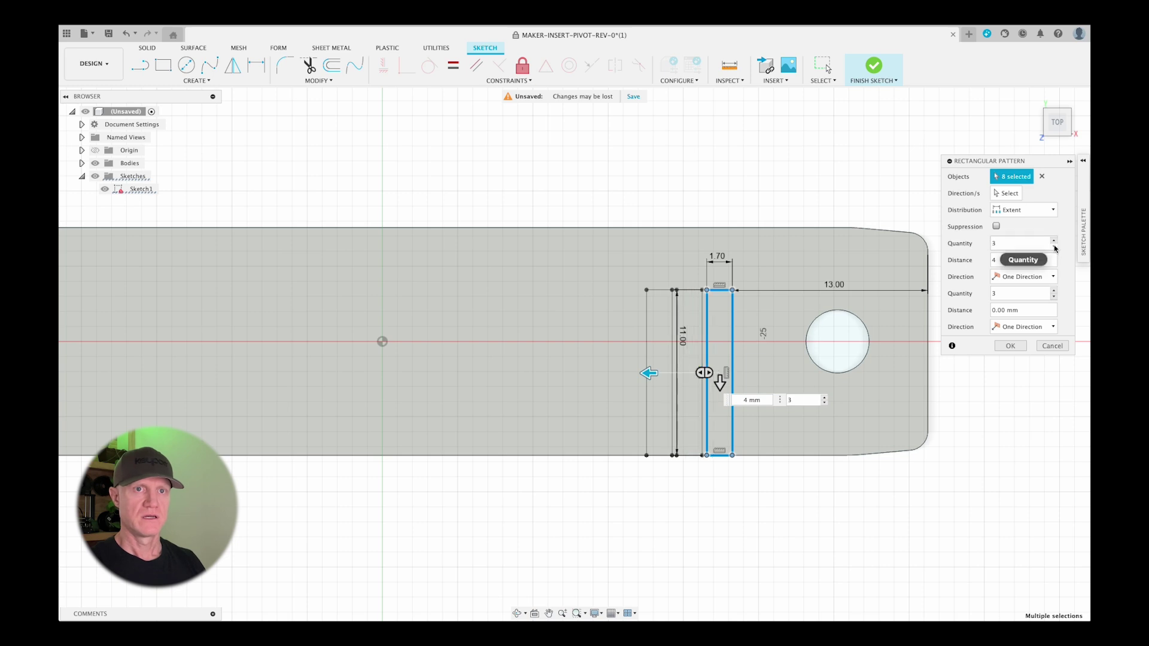
left_click(1028, 216)
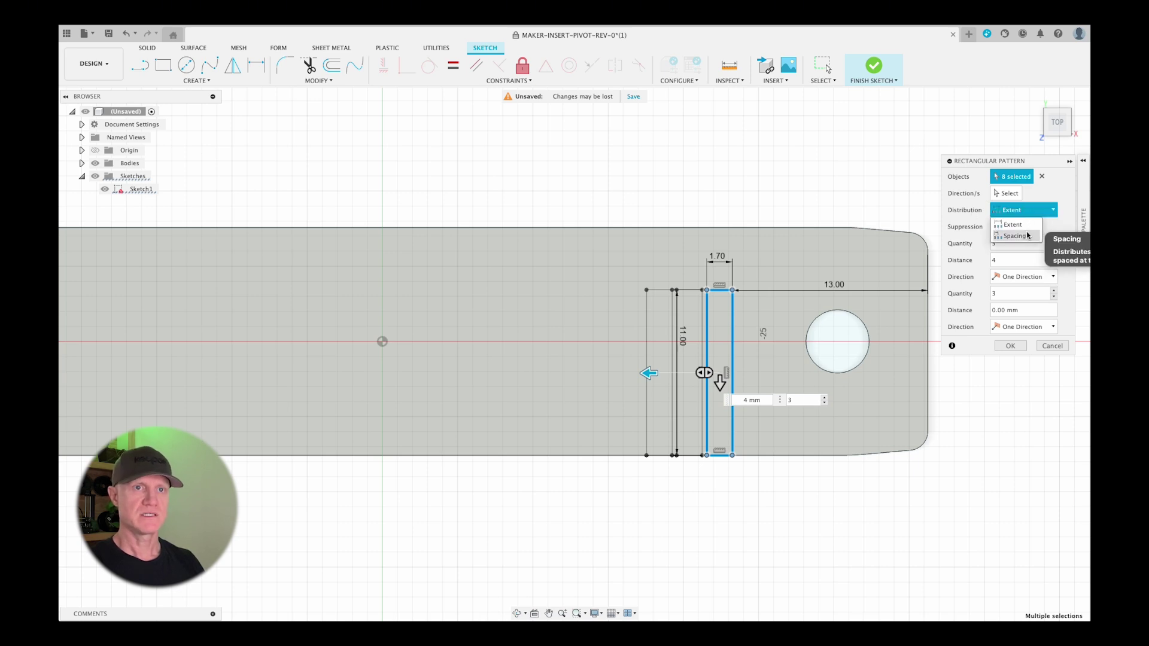
left_click(1028, 235)
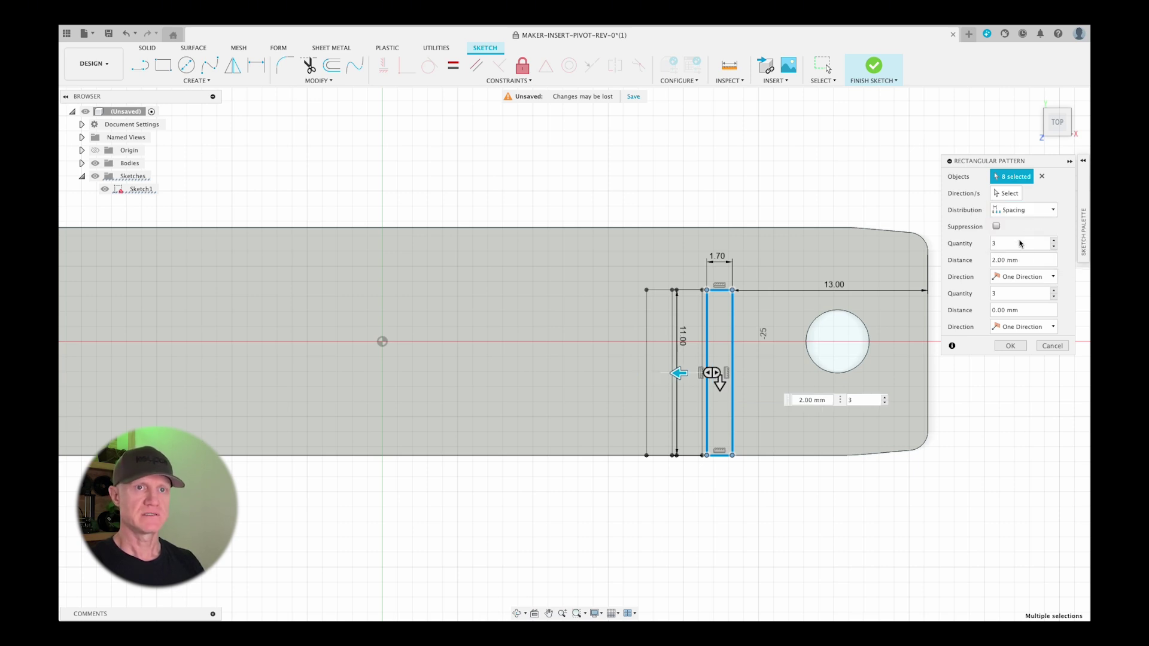
left_click(1024, 261)
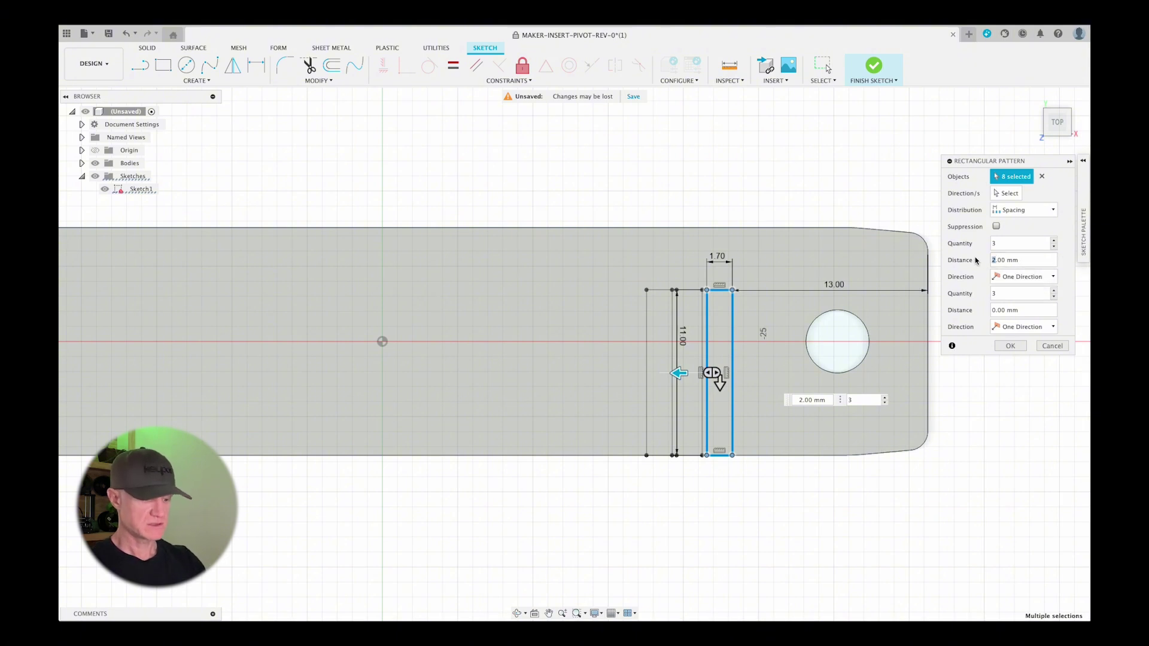
key("Return")
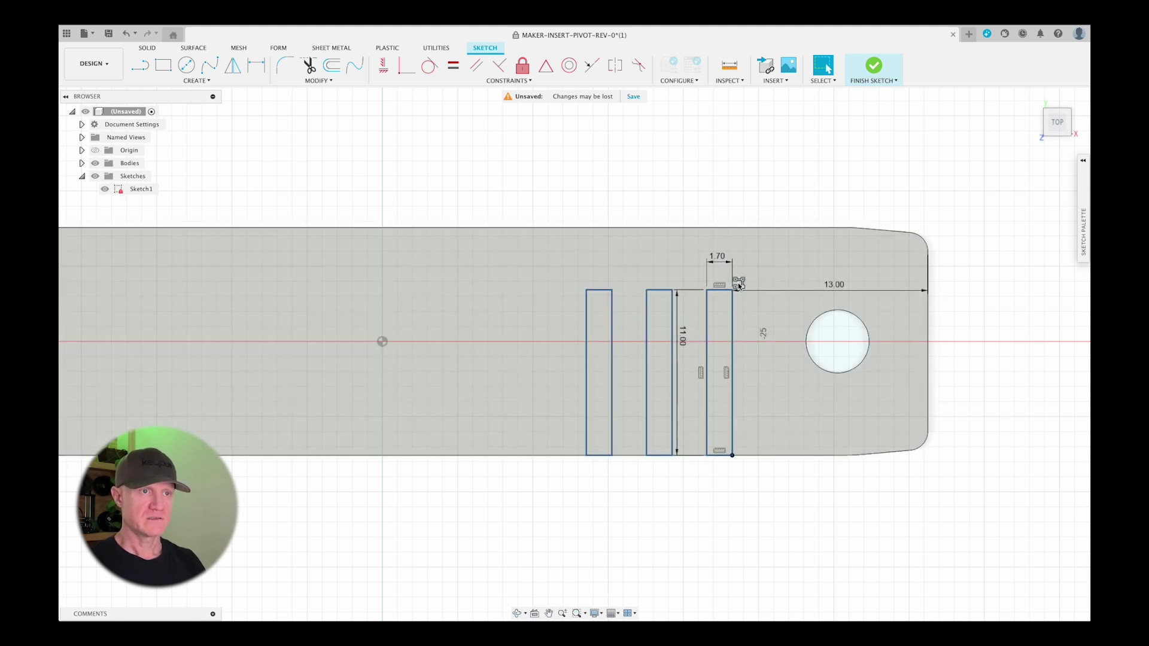
Edit the slot pattern to Distance 3.5 mm and Quantity 16.
double_click(738, 283)
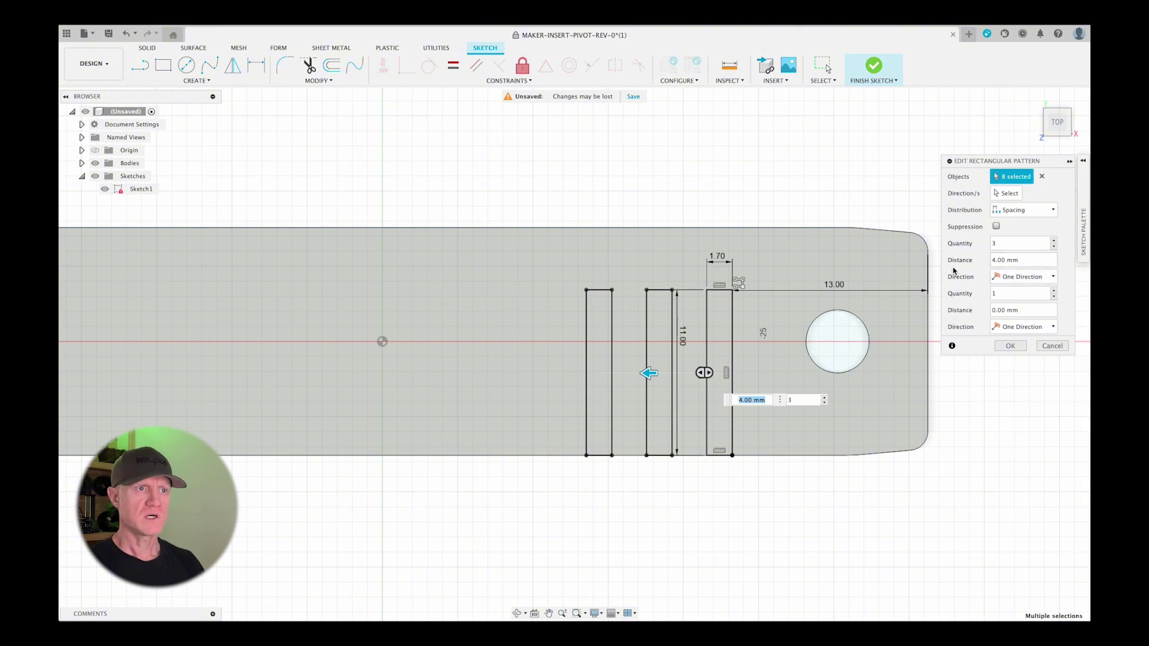
left_click(989, 261)
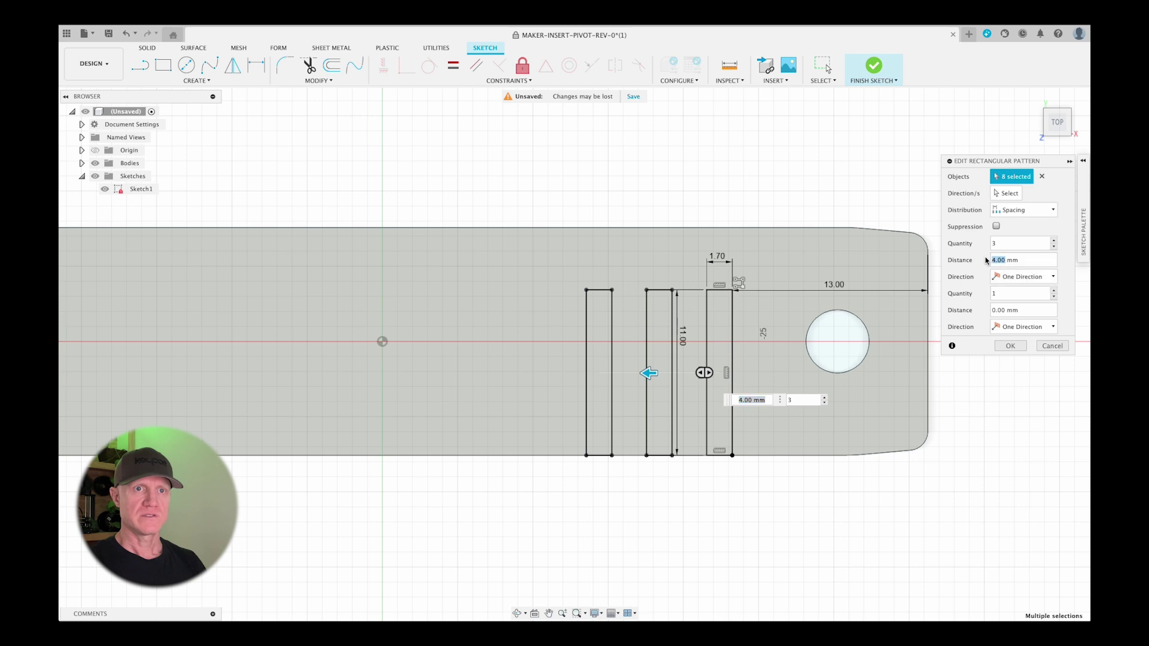
type("3.5")
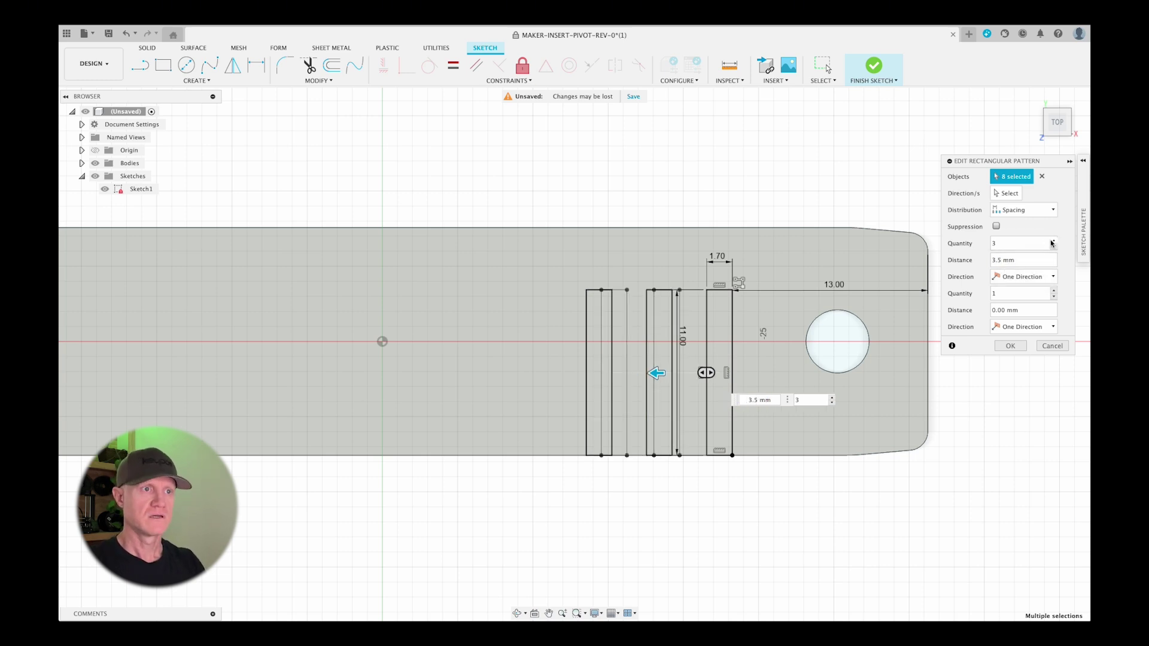
left_click(1053, 240)
left_click(1053, 240)
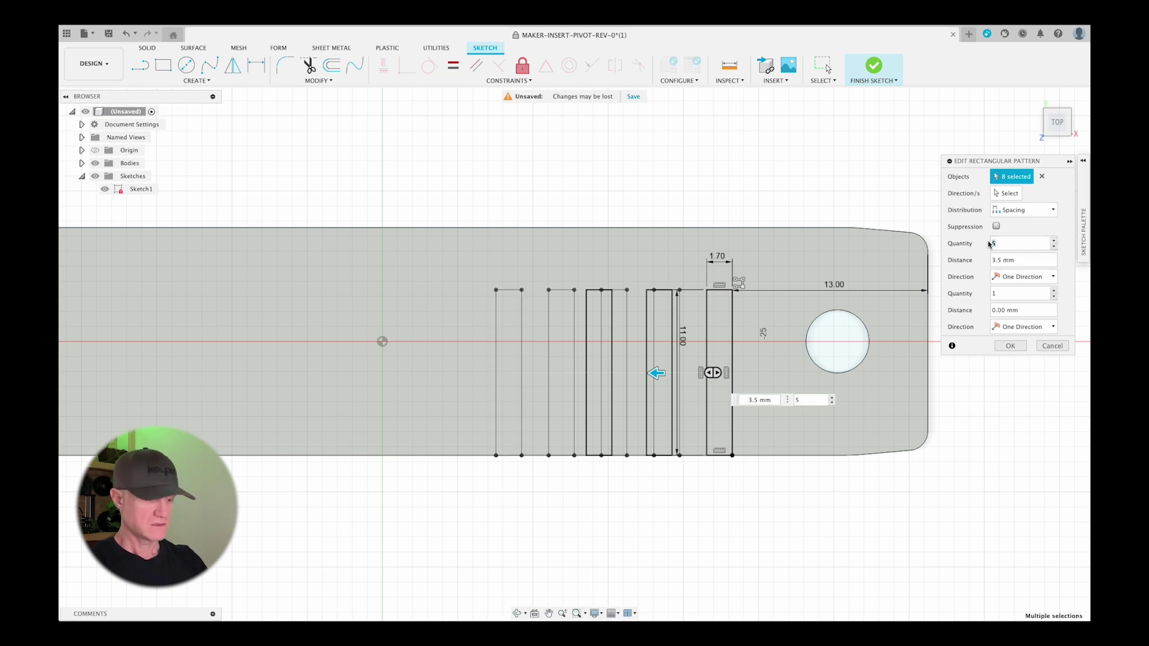
key("Return")
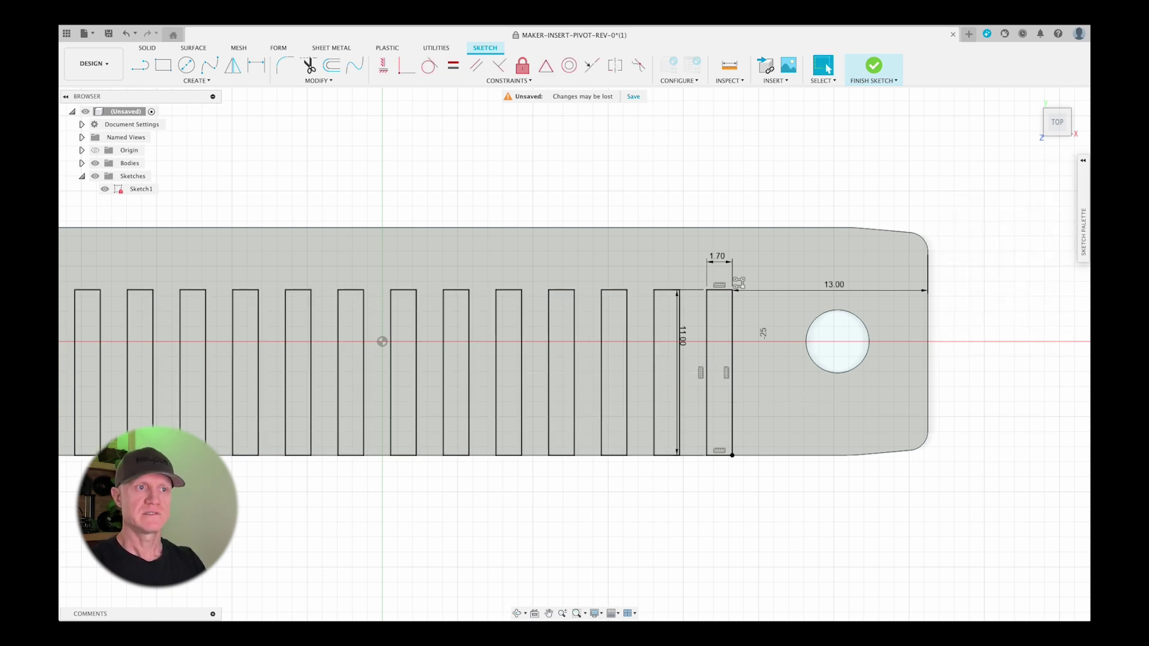
scroll(760, 246, "down", 3)
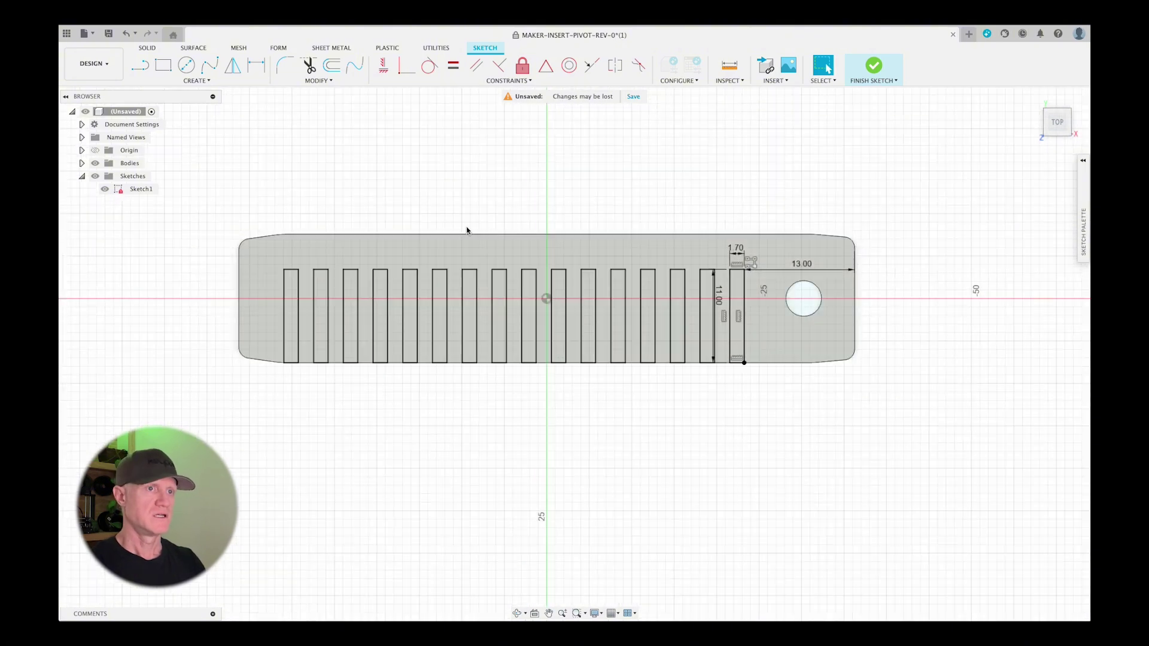
scroll(487, 270, "up", 3)
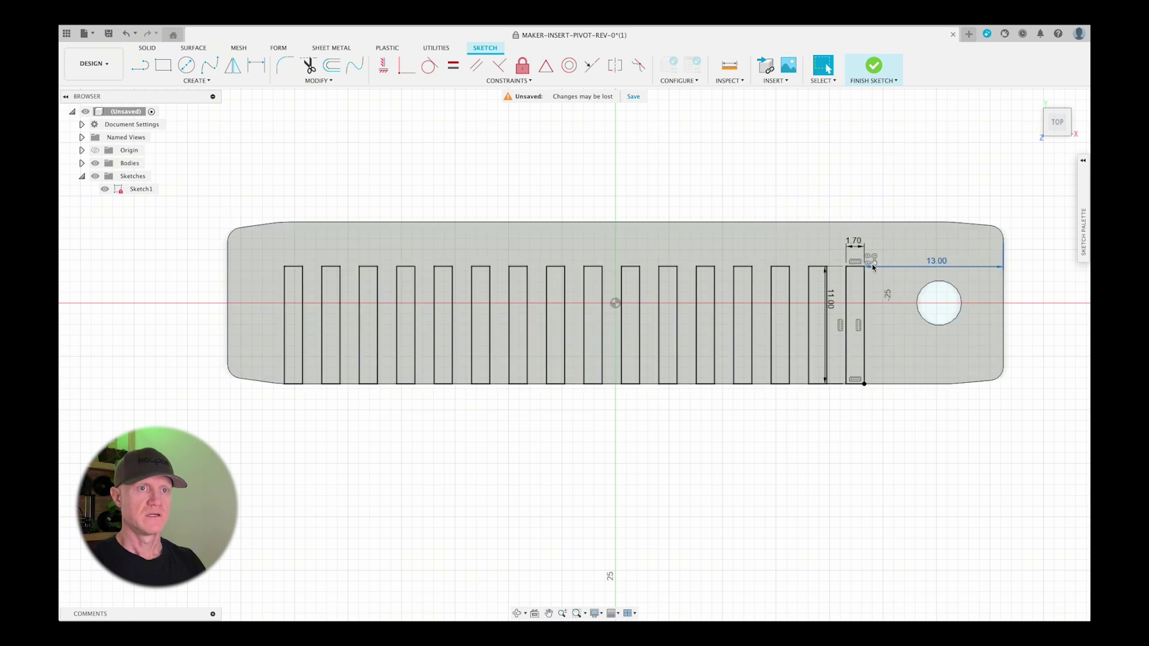
Add a driven reference dimension showing the 1.80 mm gap between adjacent slots.
left_click(871, 259)
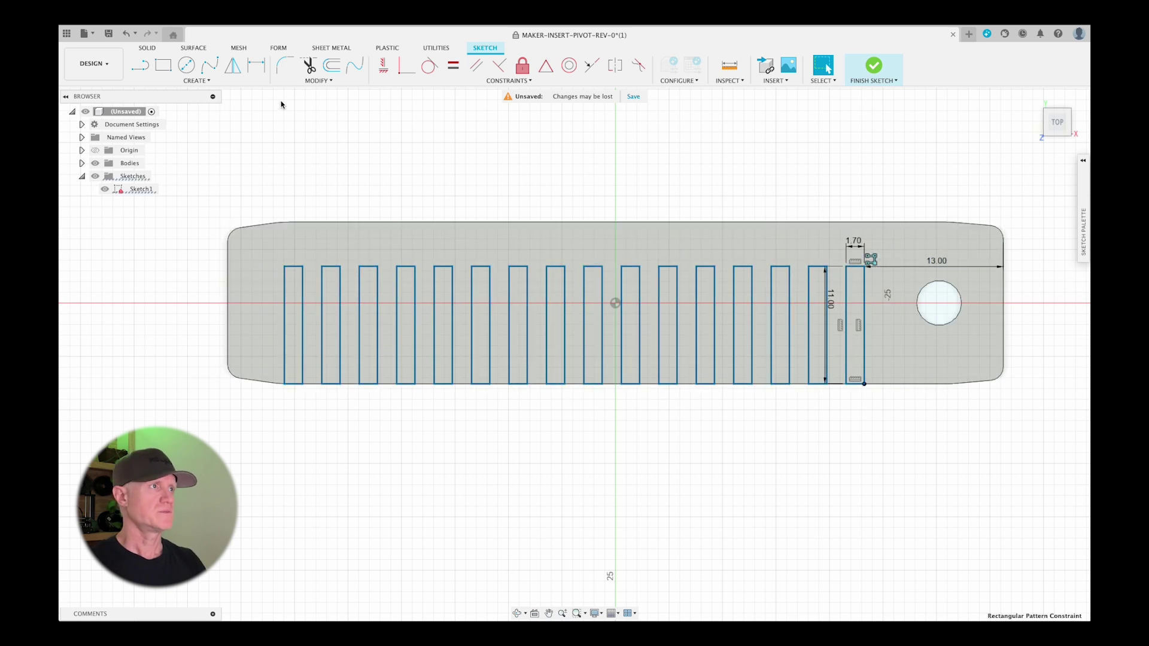
key("d")
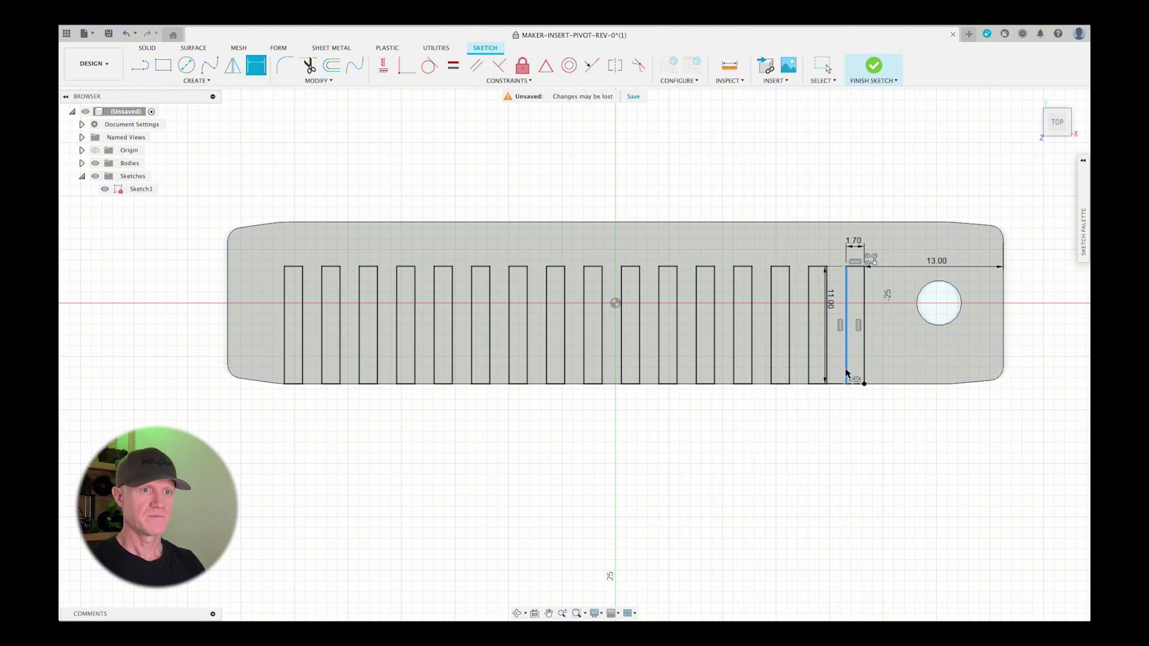
left_click(845, 368)
left_click(827, 371)
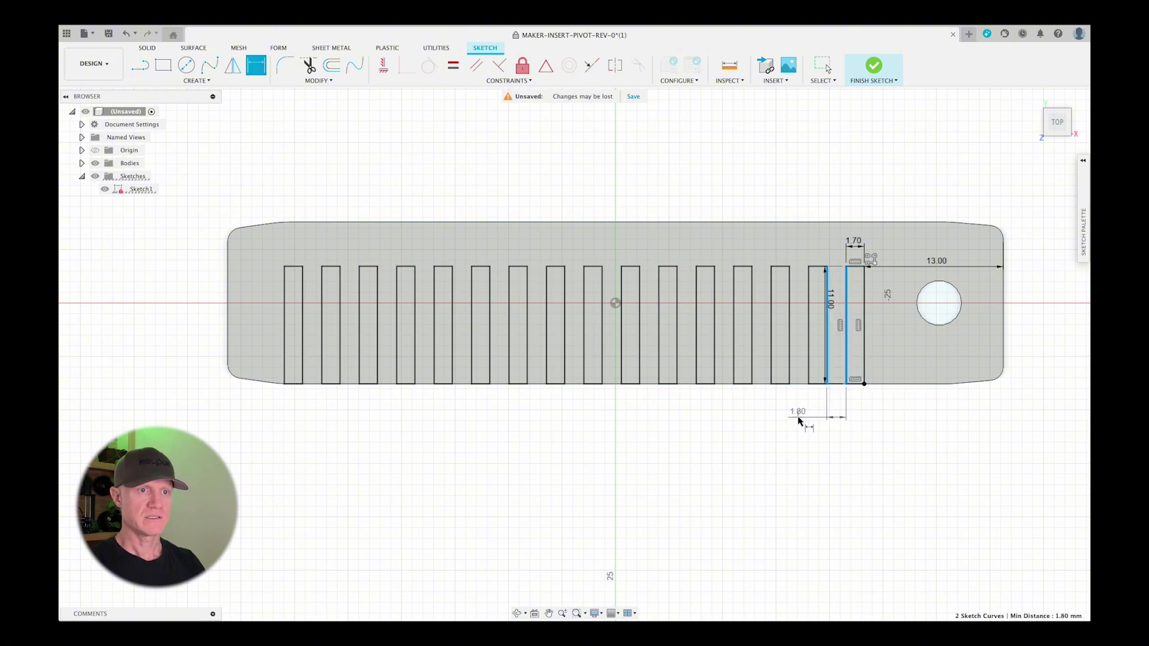
left_click(789, 439)
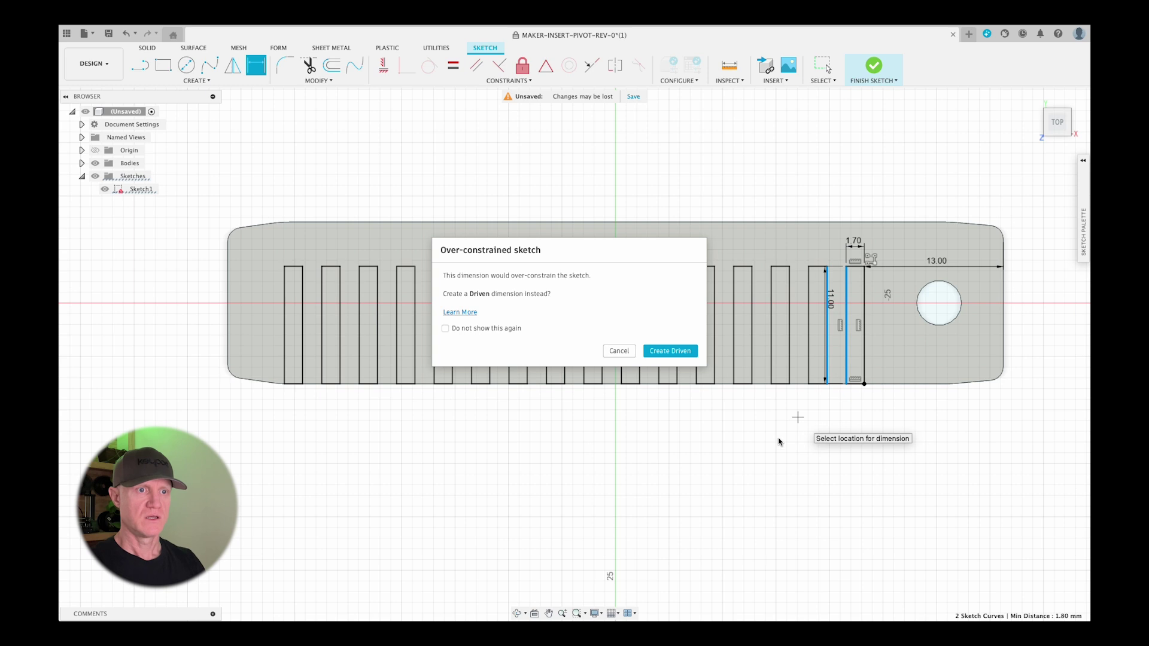
left_click(670, 351)
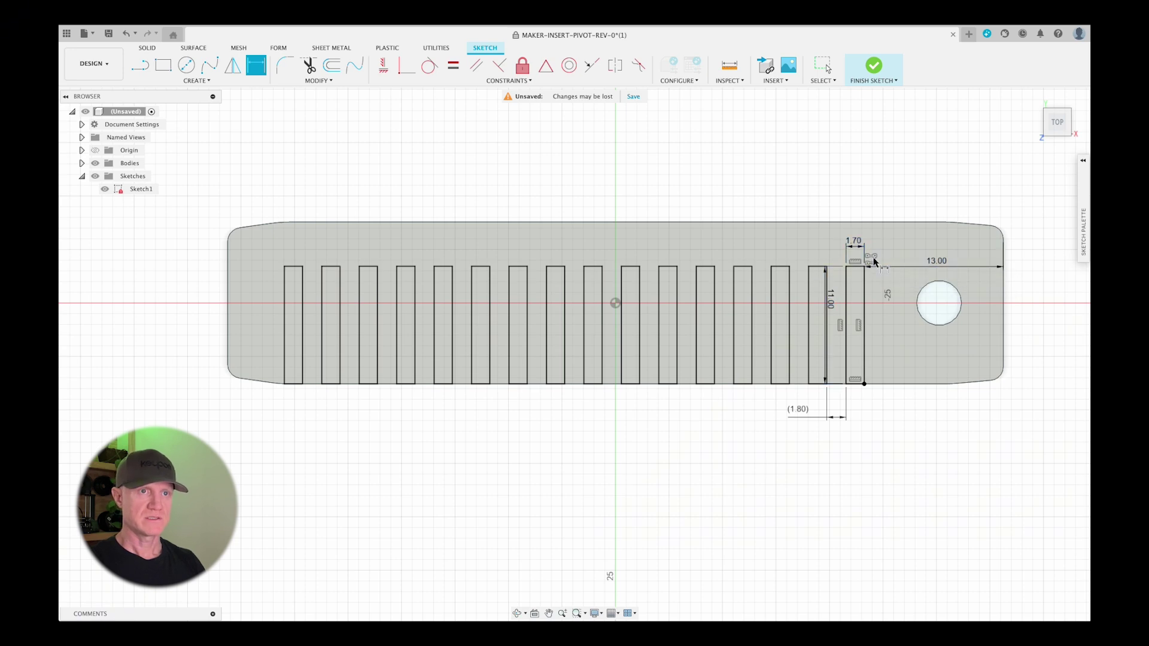
key("Escape")
scroll(819, 477, "up", 1)
scroll(837, 274, "up", 3)
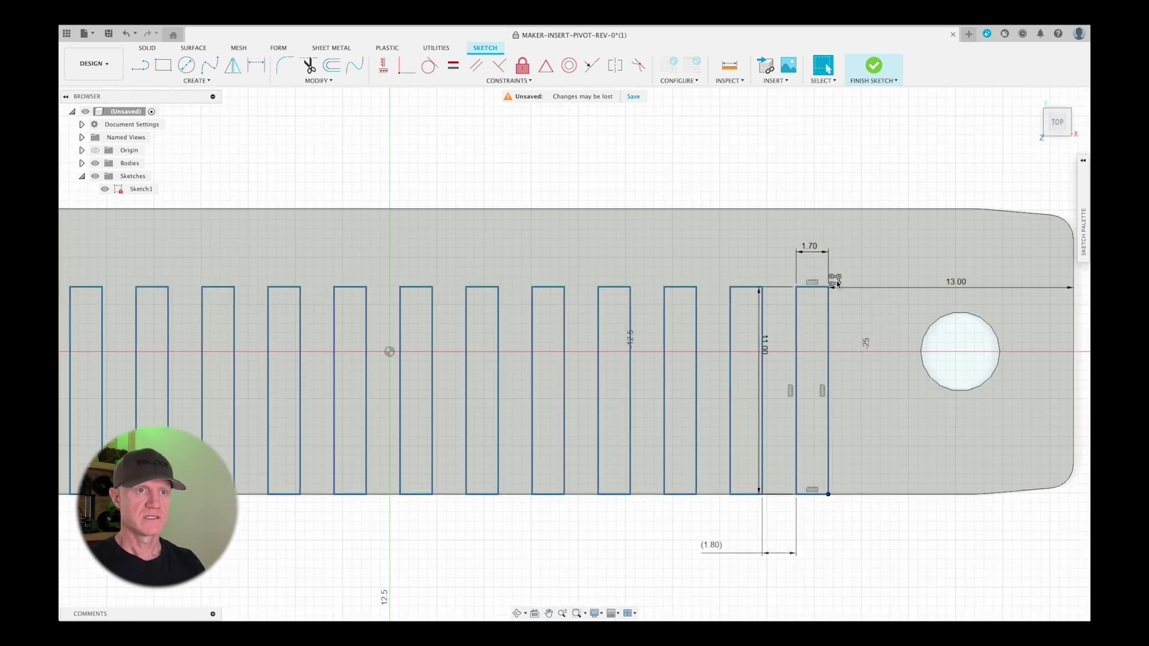
Try a 3.40 mm slot pattern spacing and check a slot edge length.
double_click(836, 280)
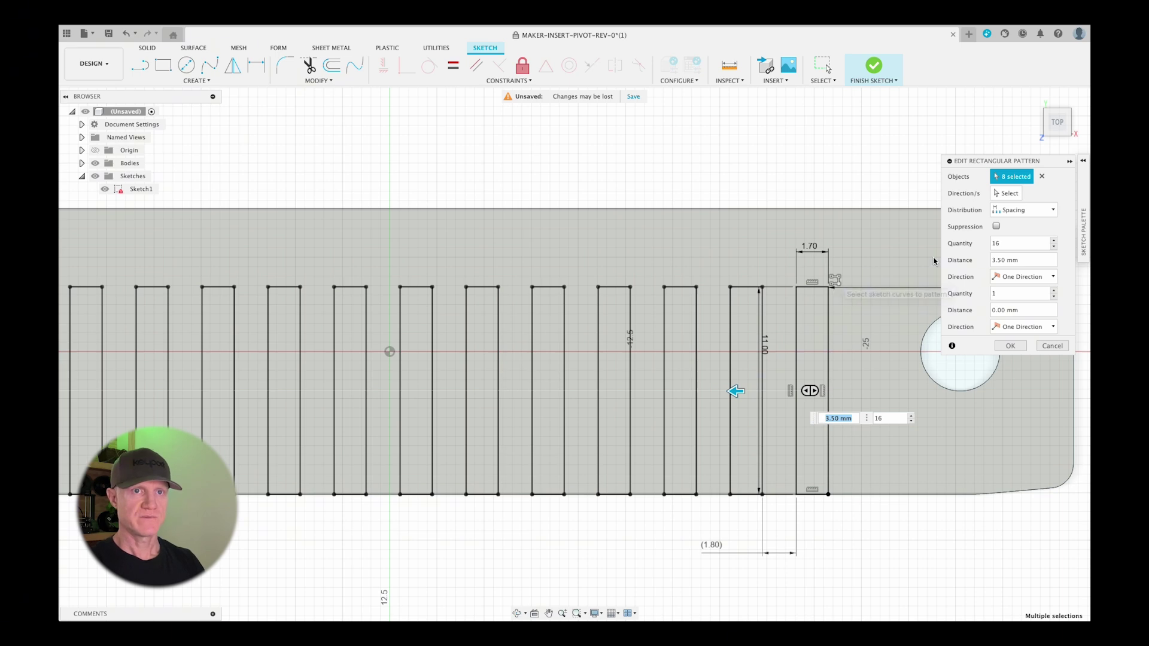
left_click(998, 260)
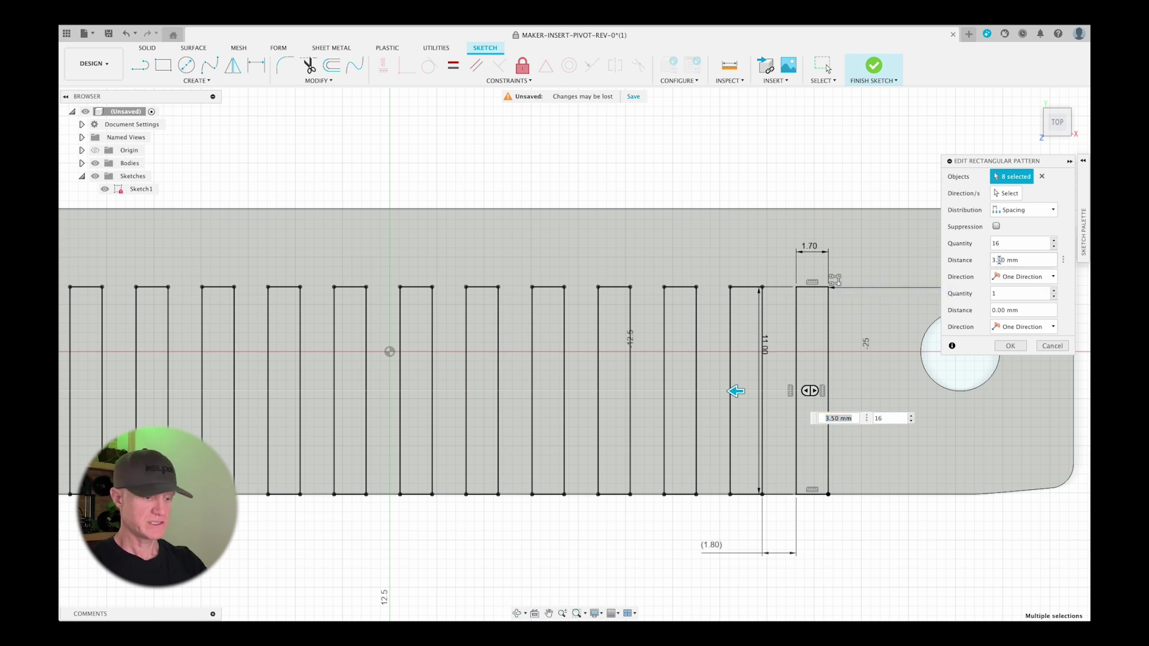
key("BackSpace")
type("4")
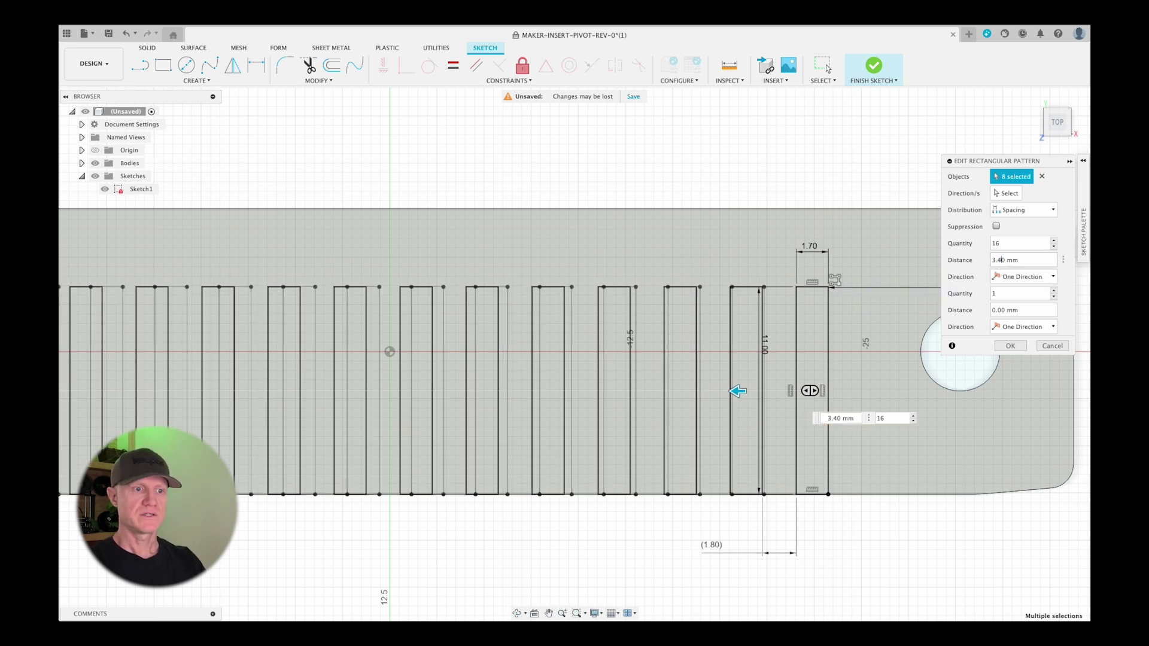
left_click(1010, 345)
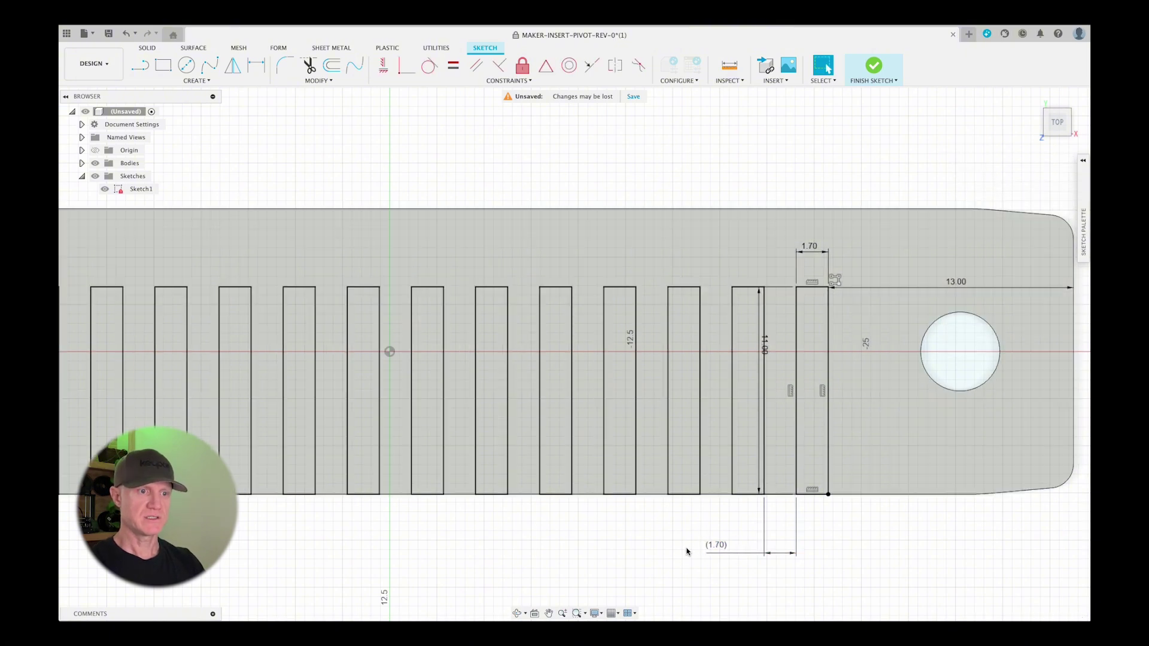
left_click(764, 353)
scroll(744, 251, "down", 2)
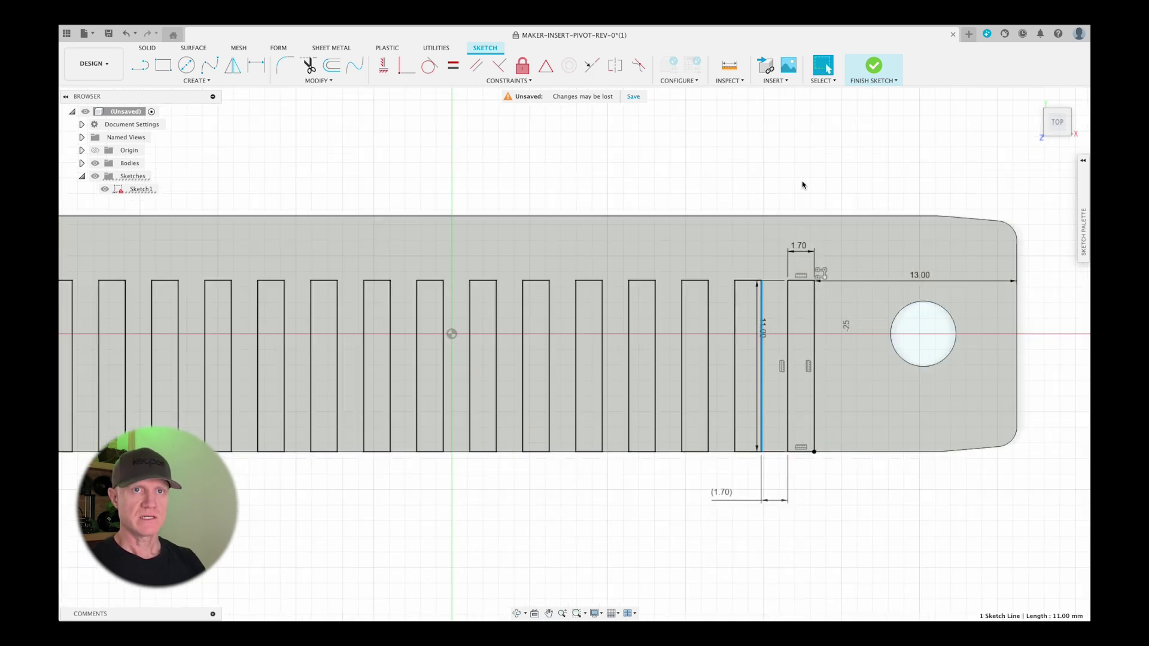
Set the slot pattern to 17 slots at 3.50 mm spacing.
double_click(821, 273)
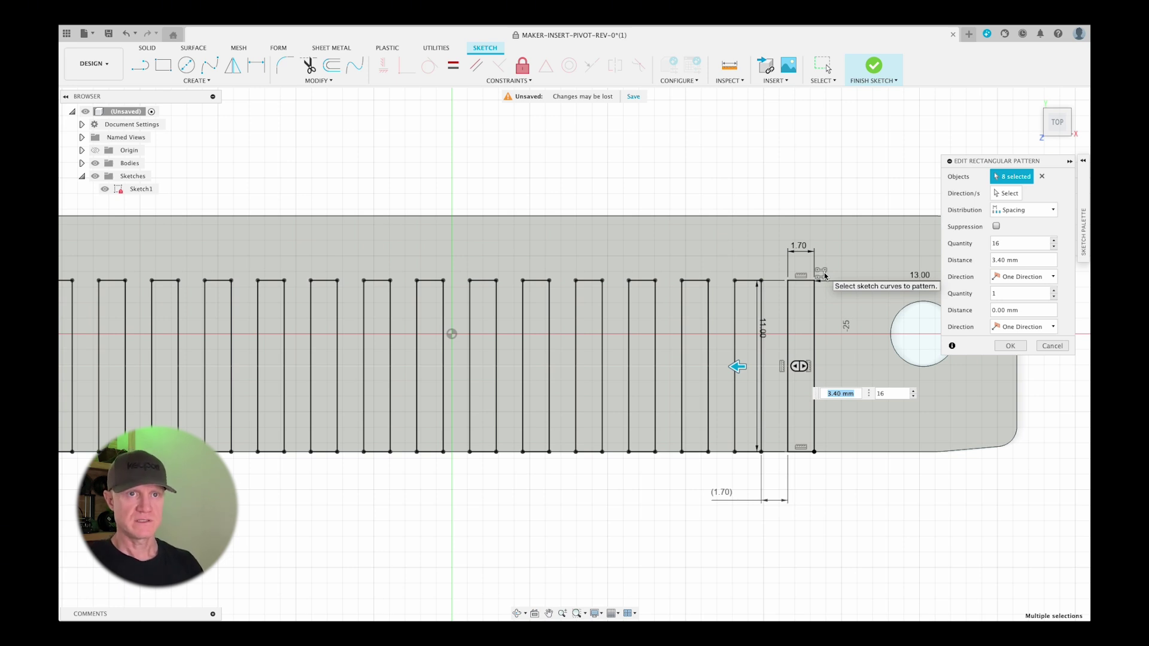
left_click(999, 261)
key("BackSpace")
type("5")
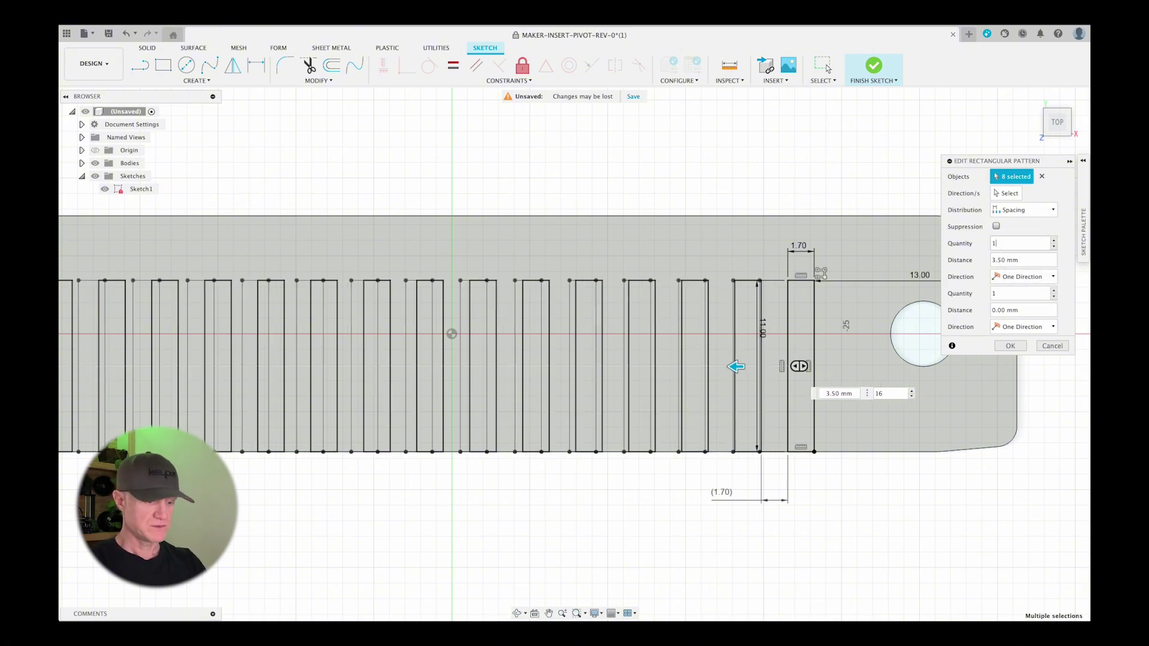
type("7")
scroll(865, 309, "down", 5)
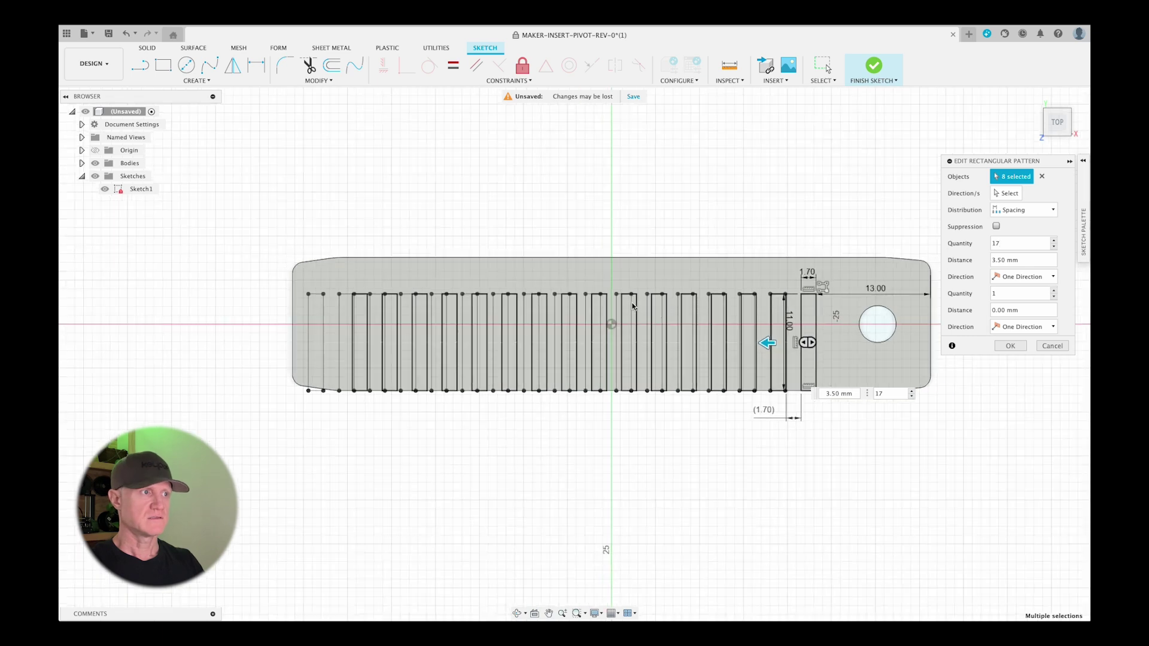
left_click(1010, 346)
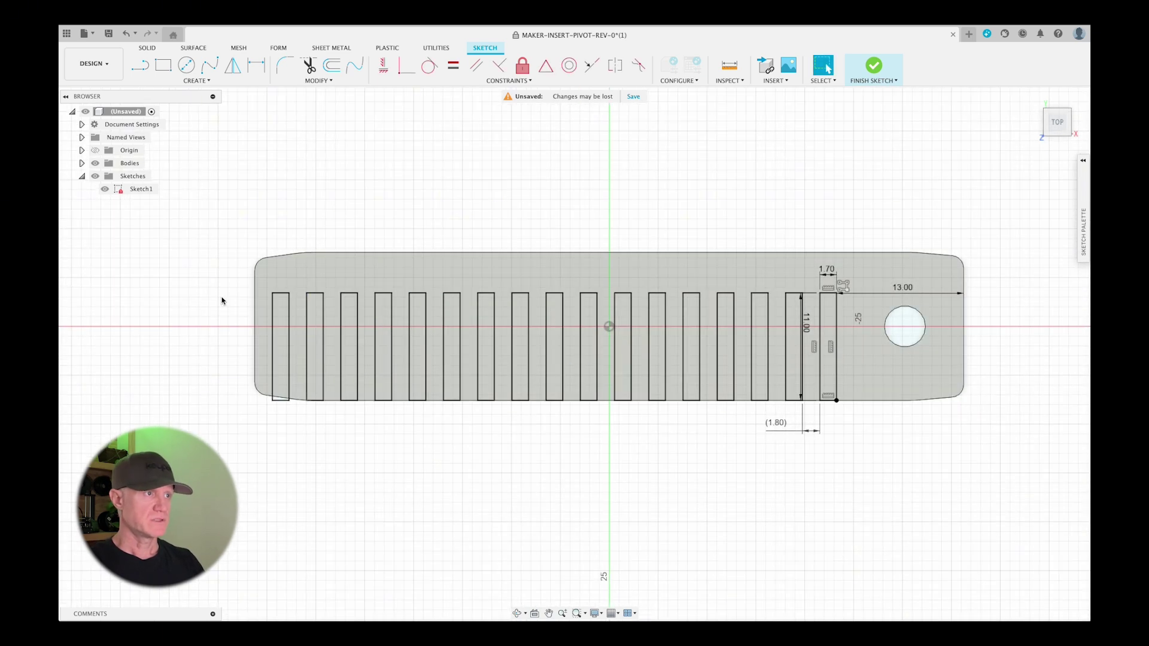
scroll(263, 308, "up", 4)
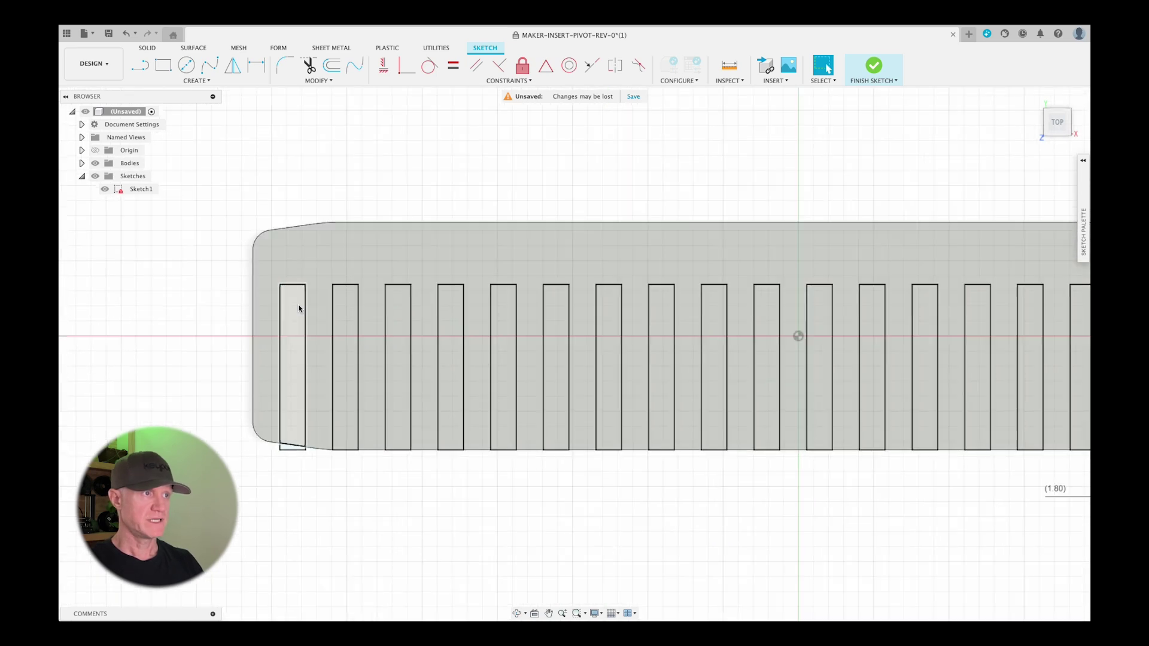
scroll(472, 342, "down", 3)
scroll(824, 375, "up", 1)
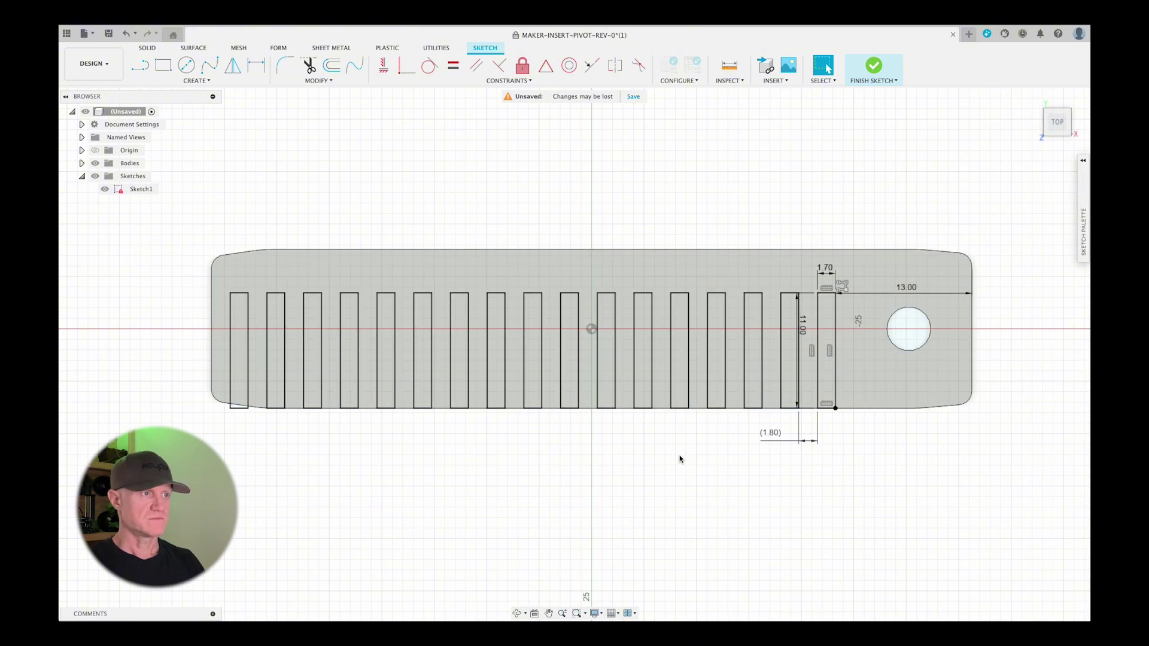
Start a Press Pull and select all 17 slot profiles, right to left.
left_click(197, 80)
left_click(147, 48)
left_click(261, 67)
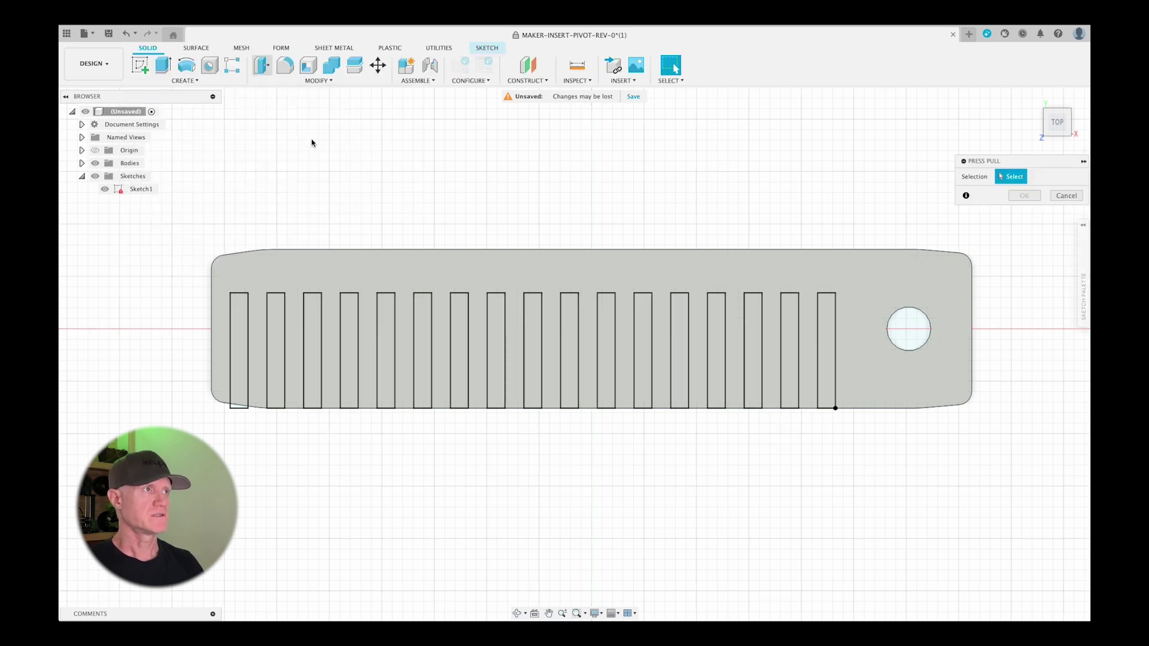
left_click(829, 339)
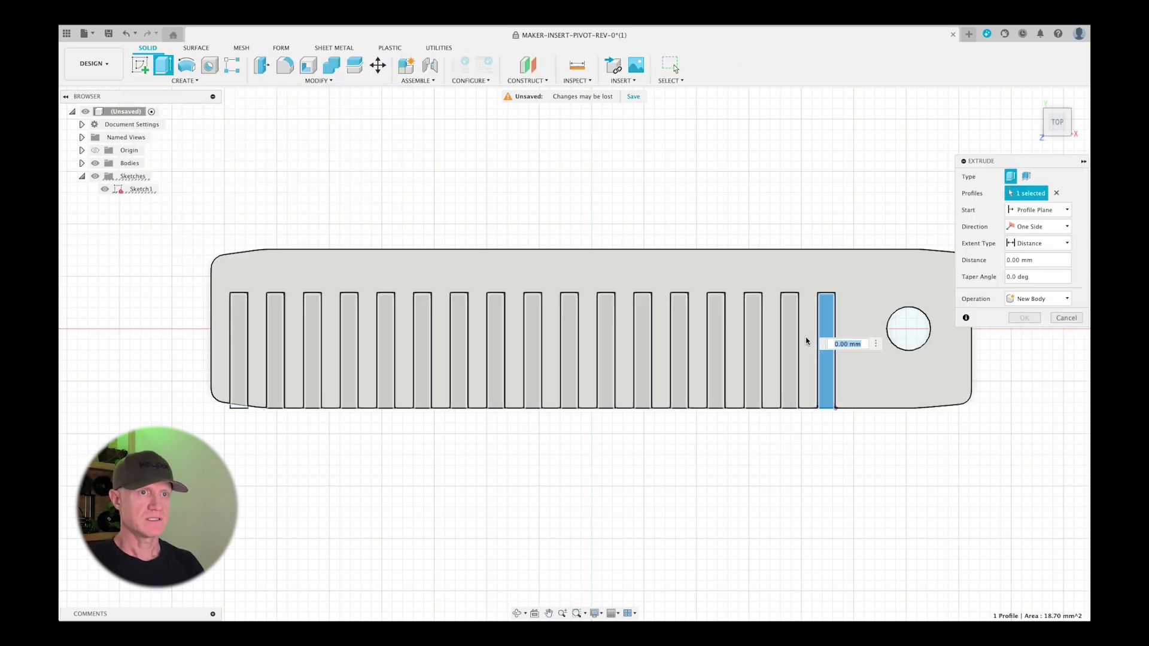
left_click(787, 338)
left_click(754, 345)
left_click(716, 344)
left_click(679, 343)
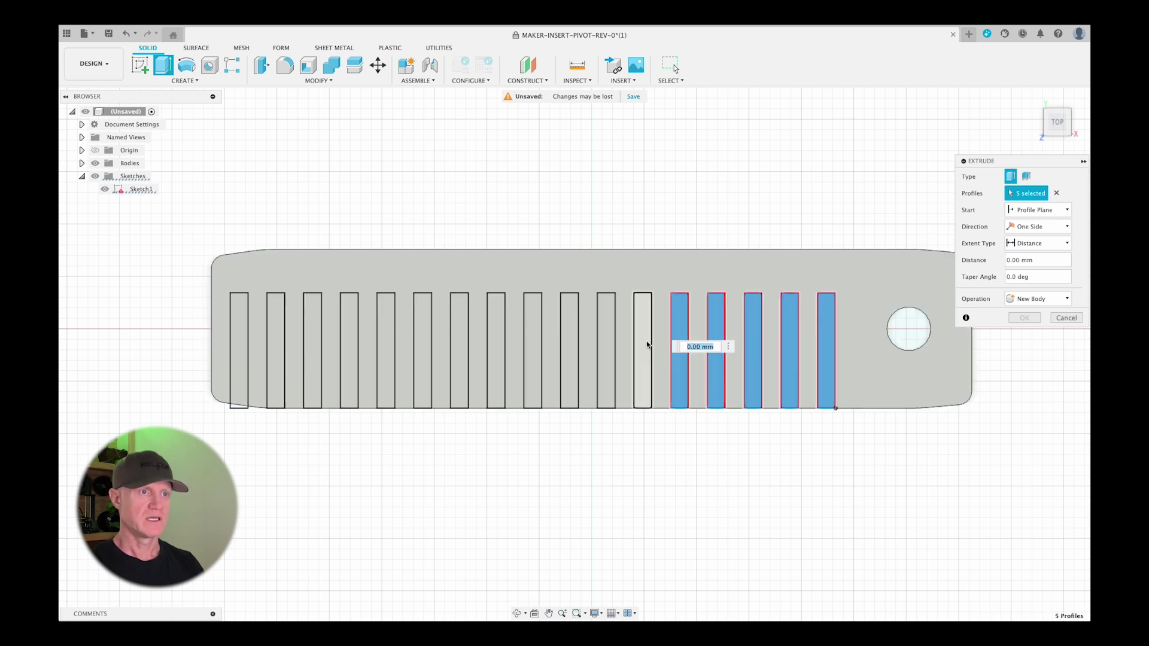
left_click(643, 344)
left_click(607, 338)
left_click(569, 336)
left_click(531, 337)
left_click(498, 345)
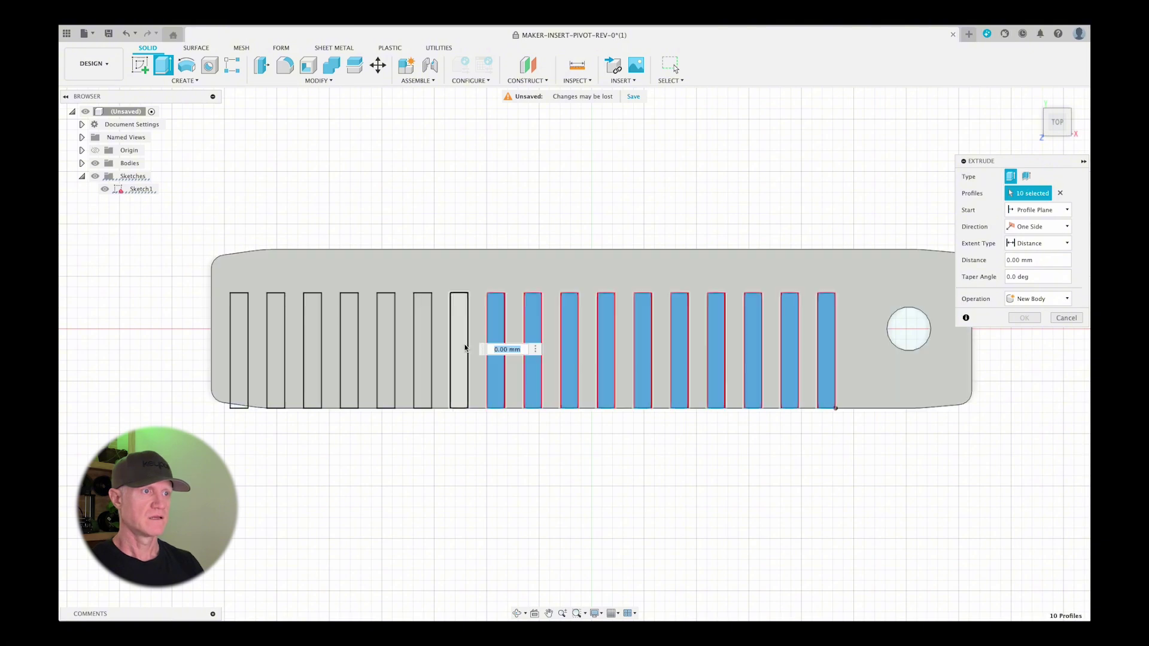
left_click(462, 346)
left_click(426, 345)
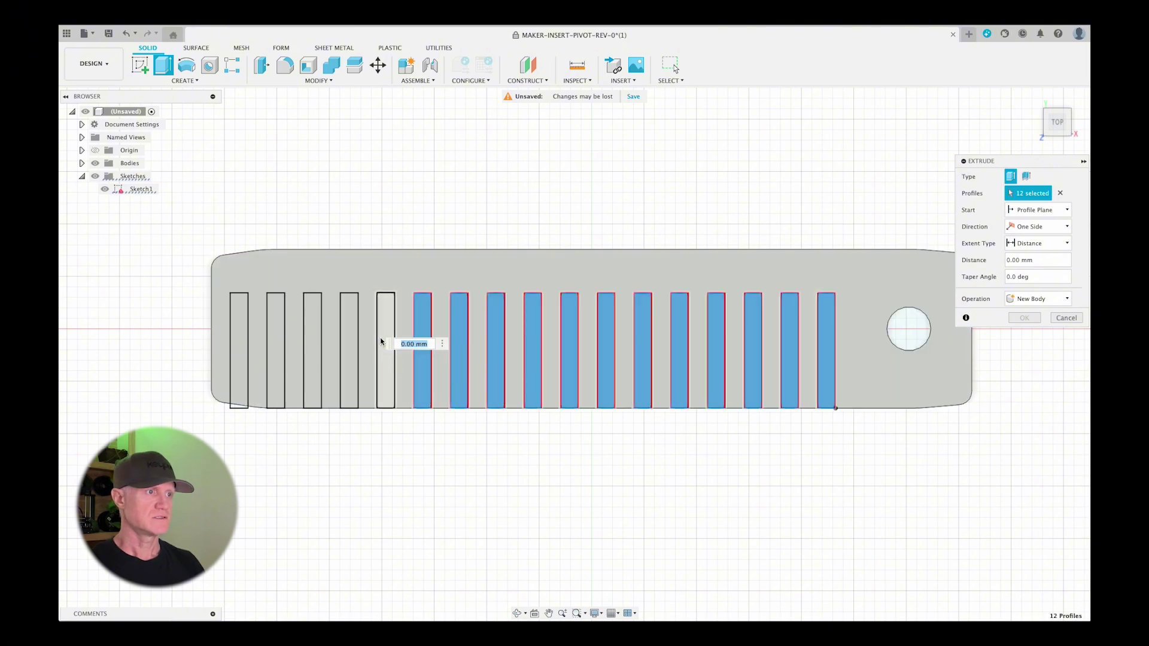
left_click(385, 342)
left_click(350, 347)
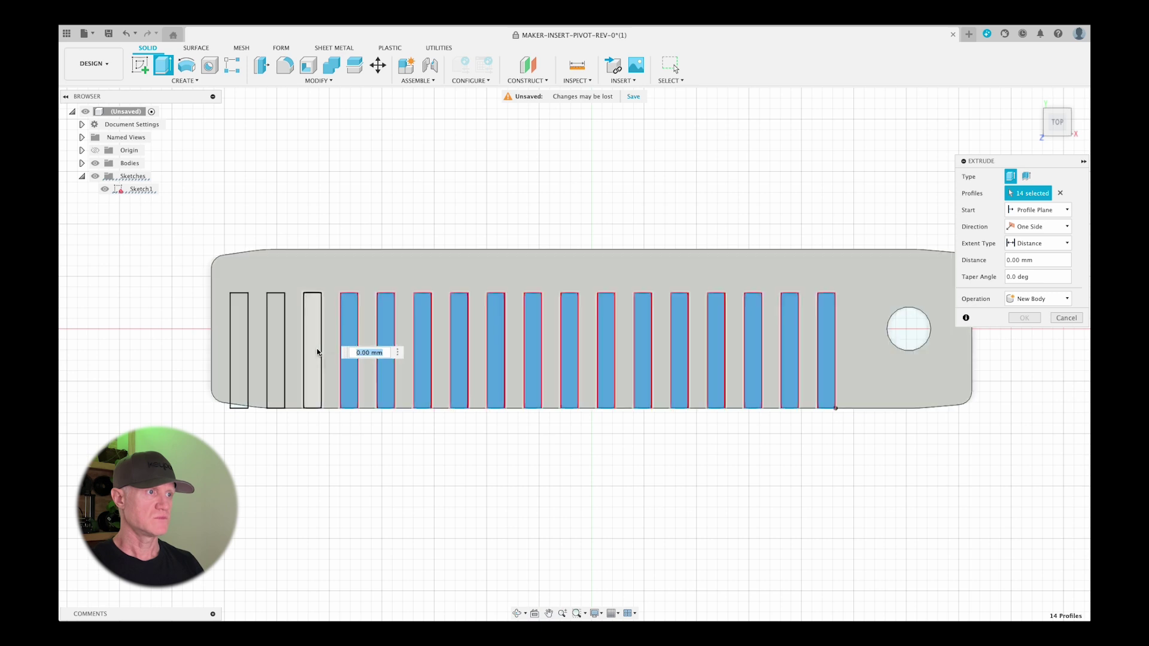
left_click(312, 350)
left_click(276, 353)
left_click(239, 347)
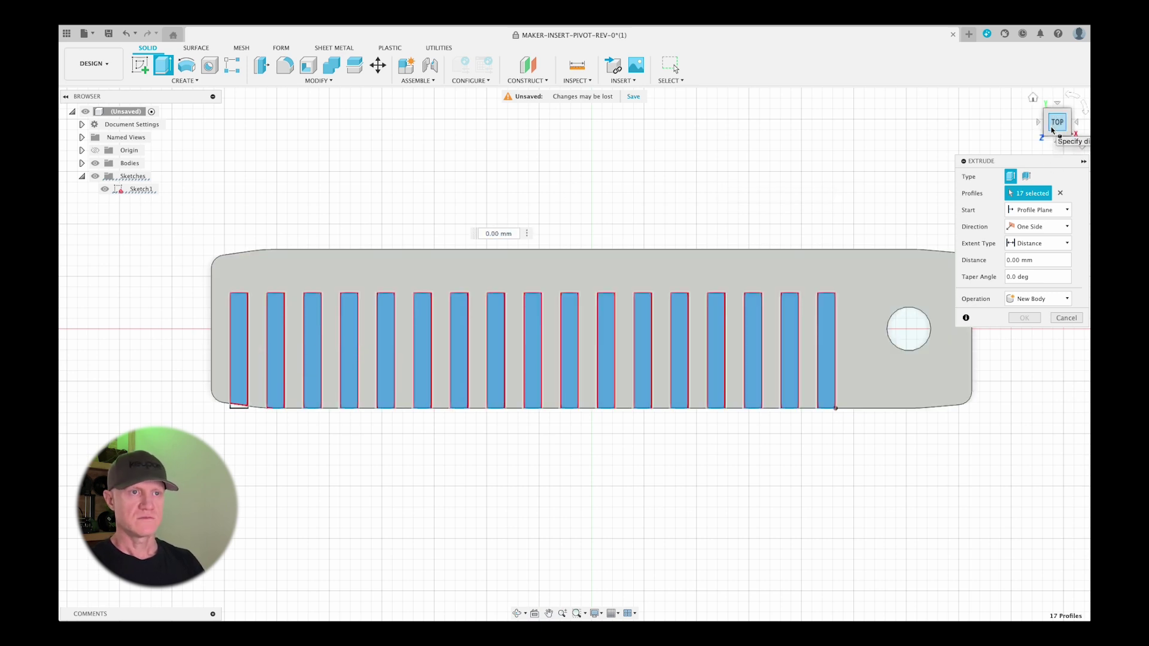
Set the extent to All and flip it so the slots cut through the body.
middle_click_drag(335, 311, 237, 330, "shift")
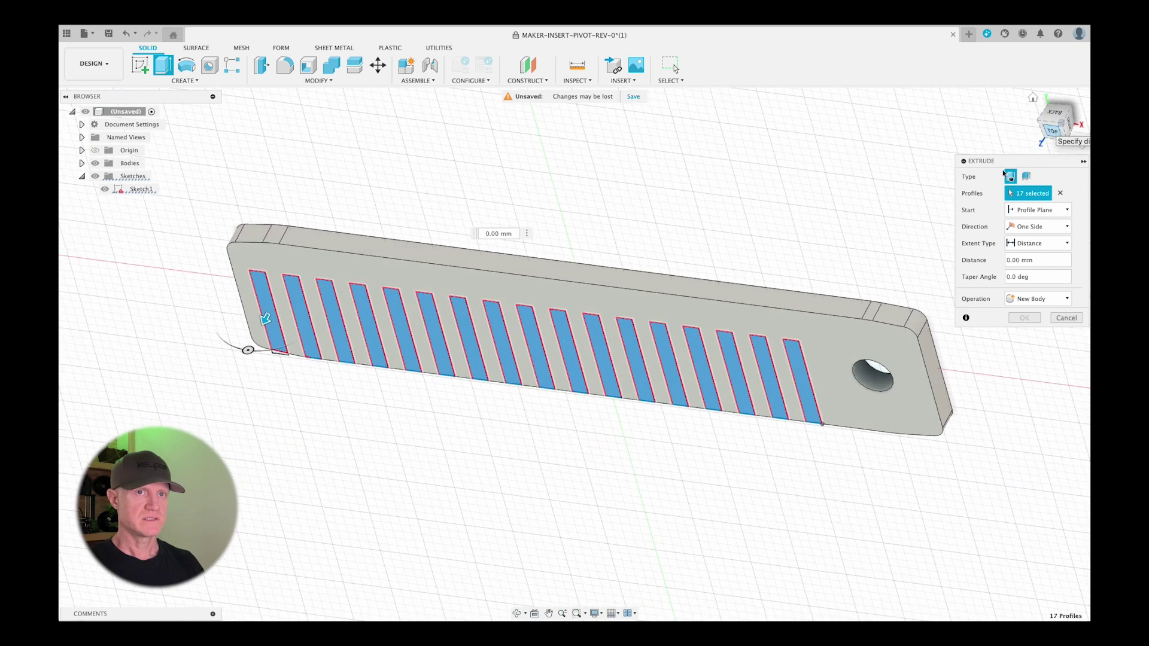
left_click(1027, 245)
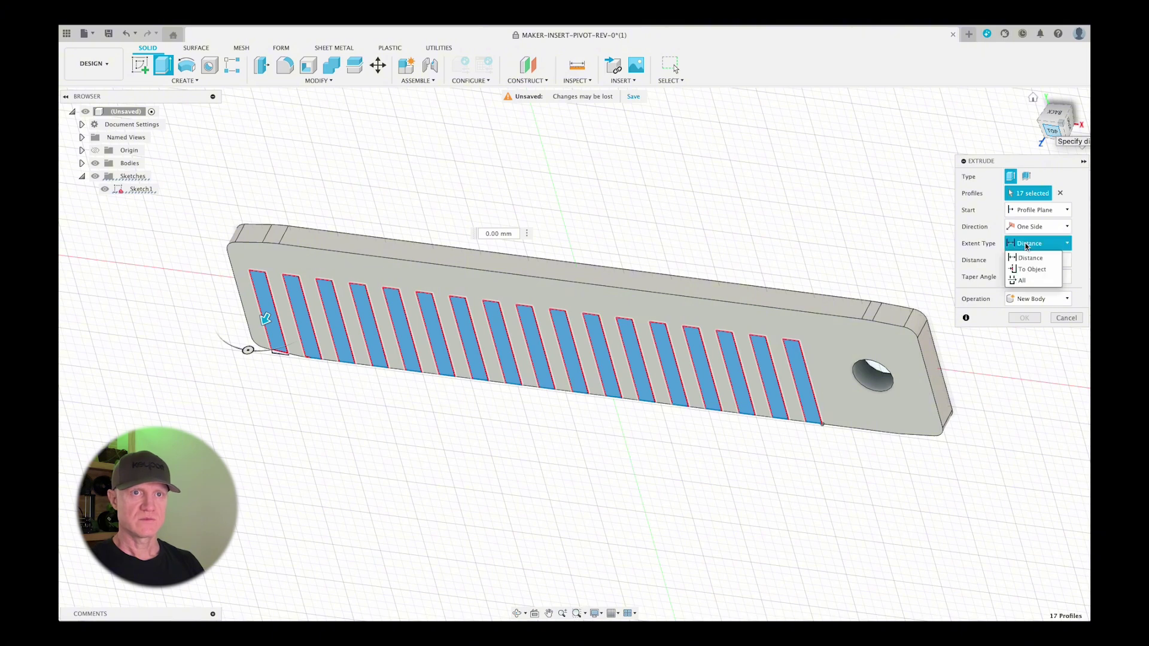
left_click(1031, 280)
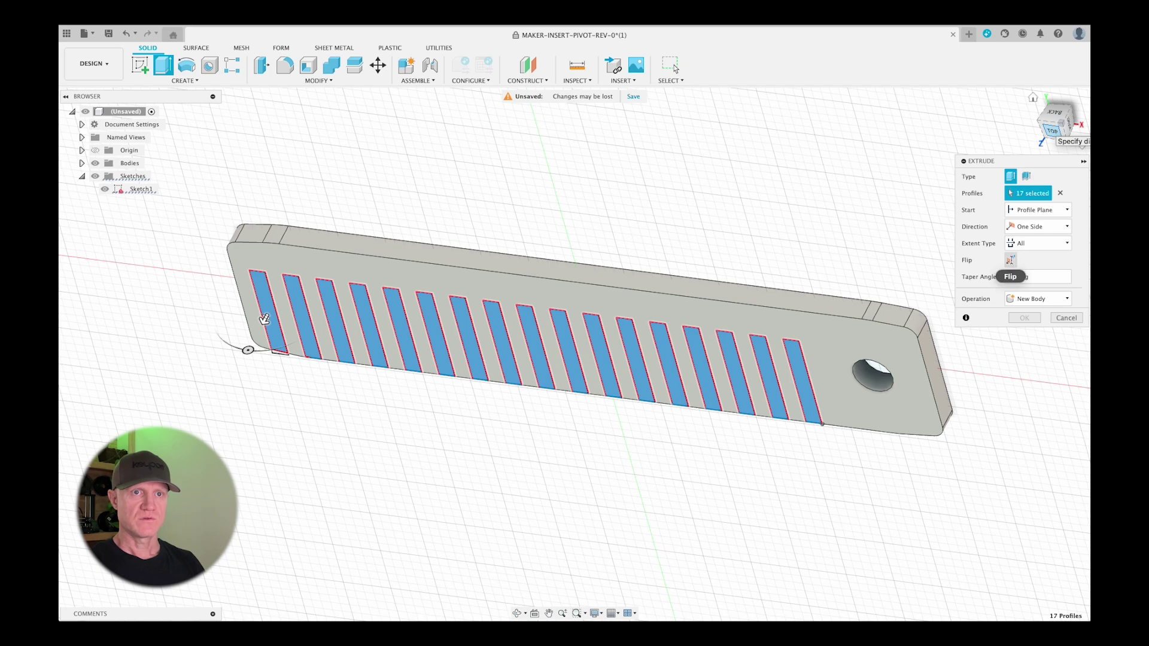
left_click(1010, 261)
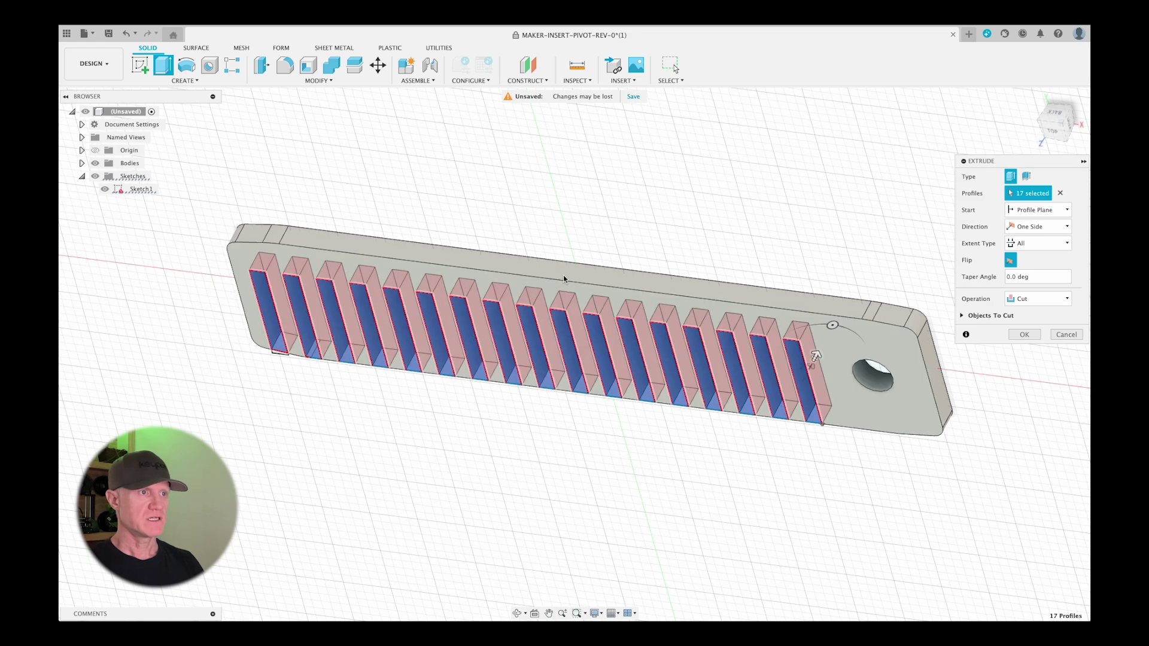
left_click(1023, 335)
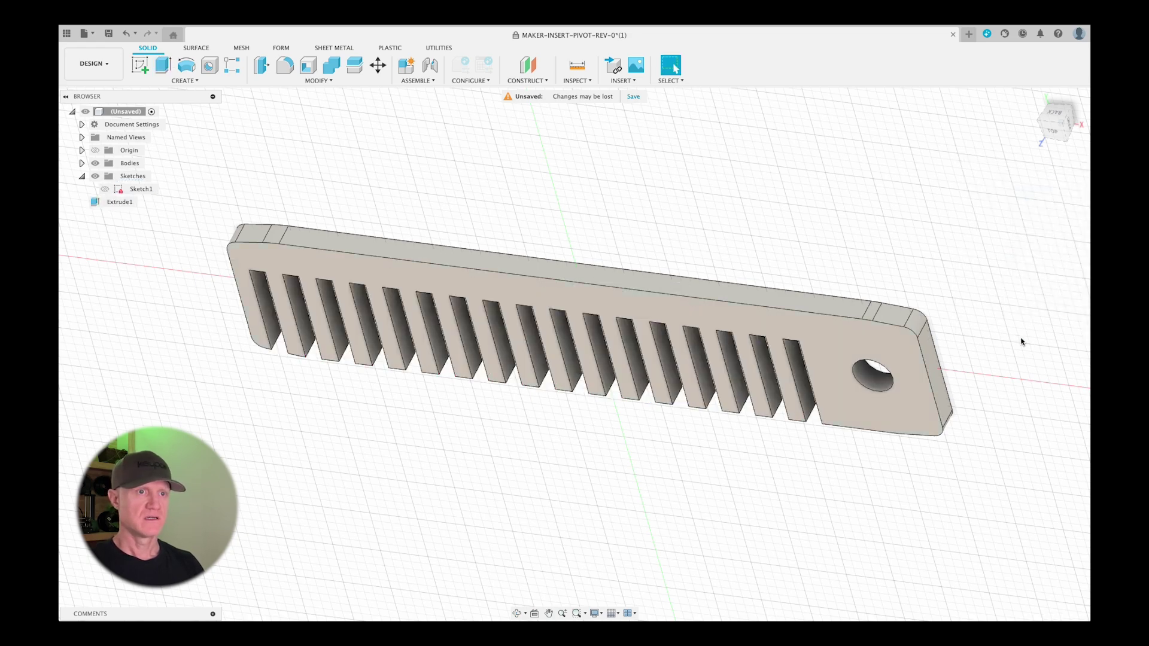
Orbit and zoom around the comb to inspect its 17 through-cut slots.
scroll(618, 441, "down", 3)
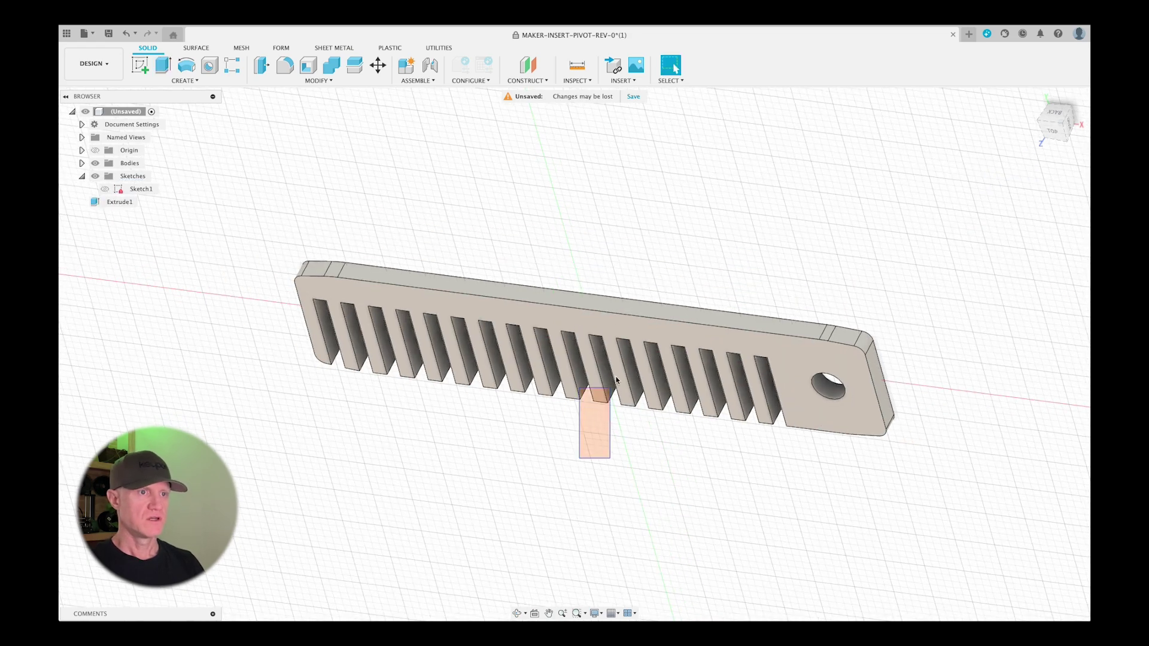
left_click(604, 394)
mouse_move(1043, 126)
left_mouse_down()
mouse_move(1064, 88)
mouse_move(846, 146)
mouse_move(921, 160)
left_mouse_up()
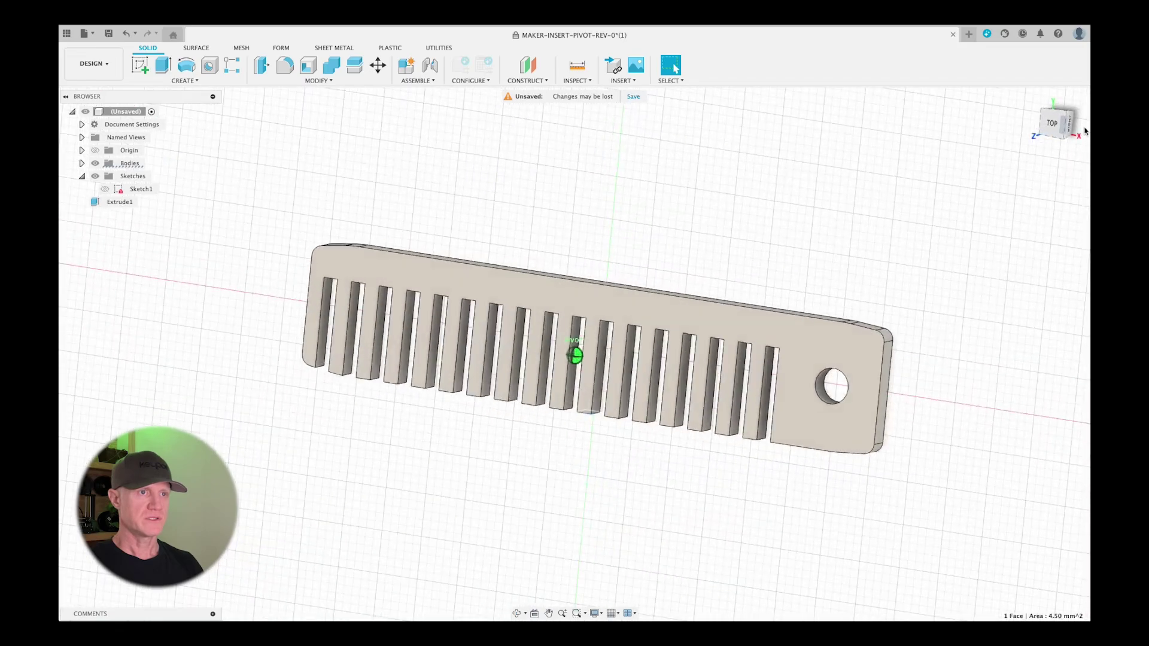
middle_click_drag(922, 160, 619, 197, "shift")
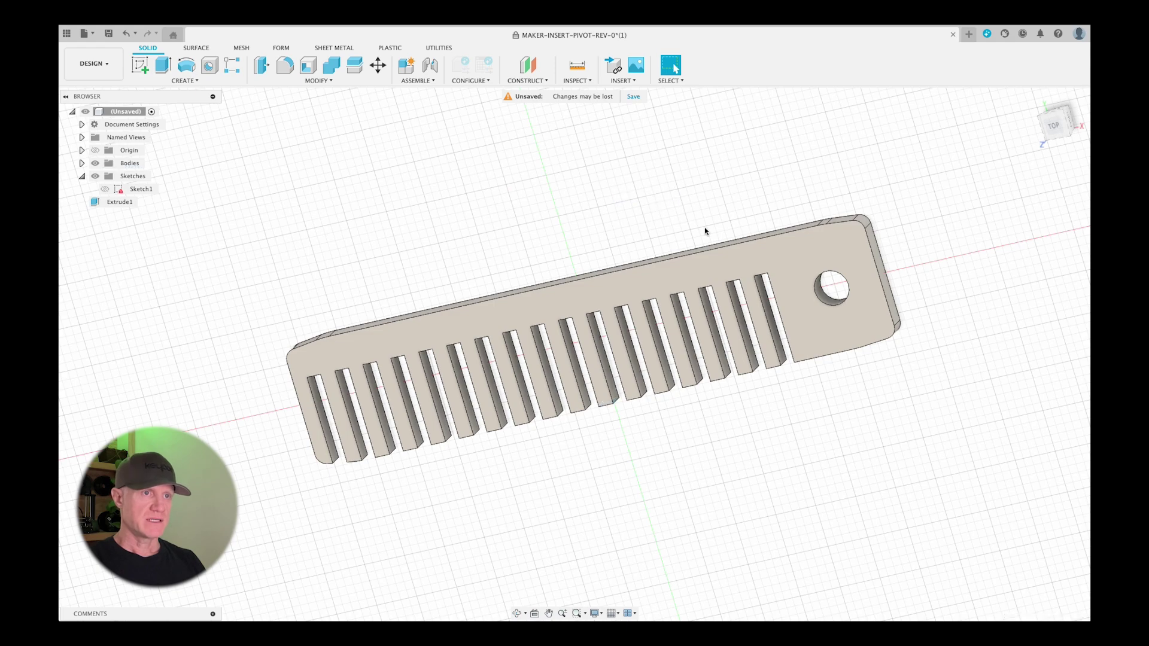
scroll(390, 342, "up", 3)
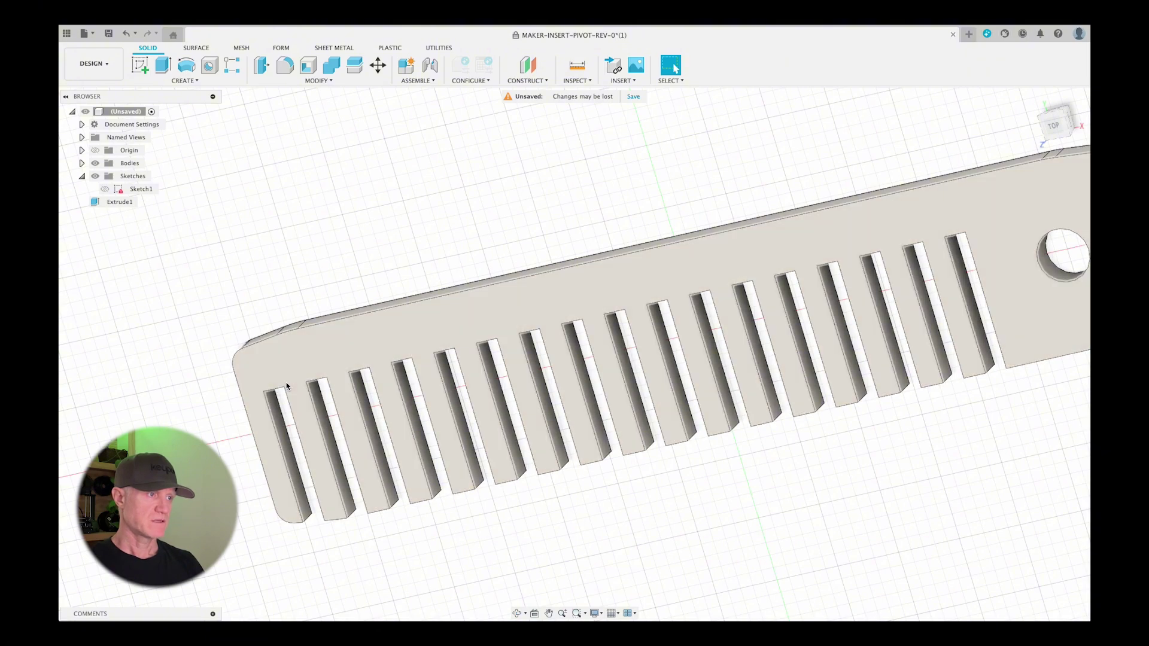
scroll(309, 254, "down", 2)
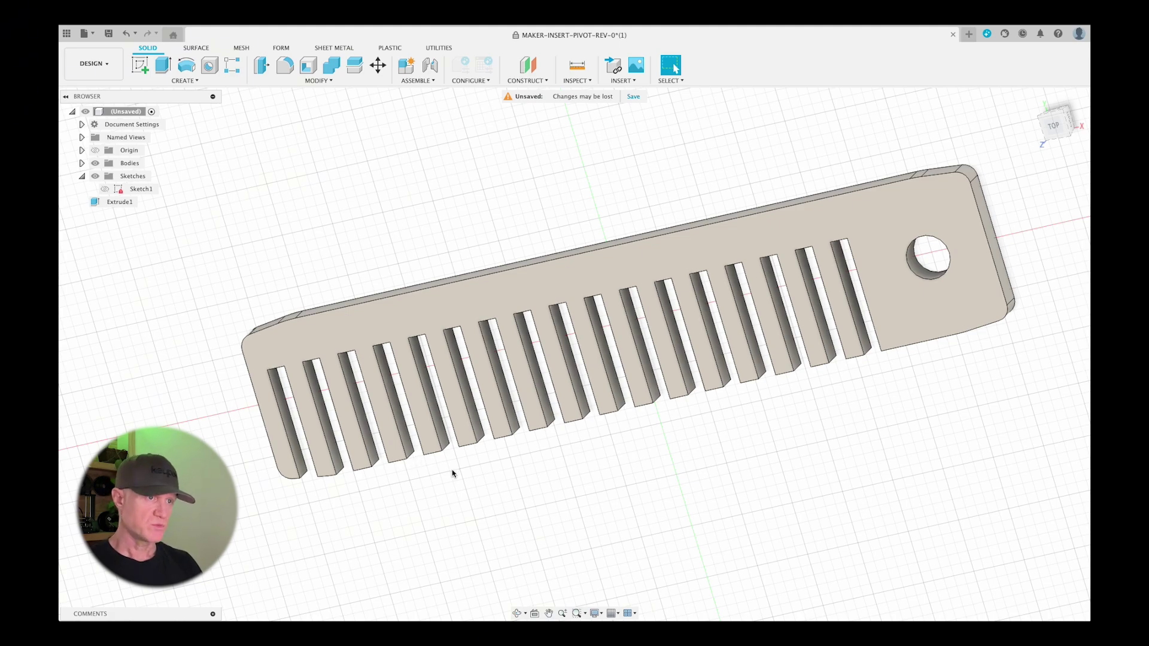
scroll(452, 473, "up", 3)
scroll(583, 427, "up", 1)
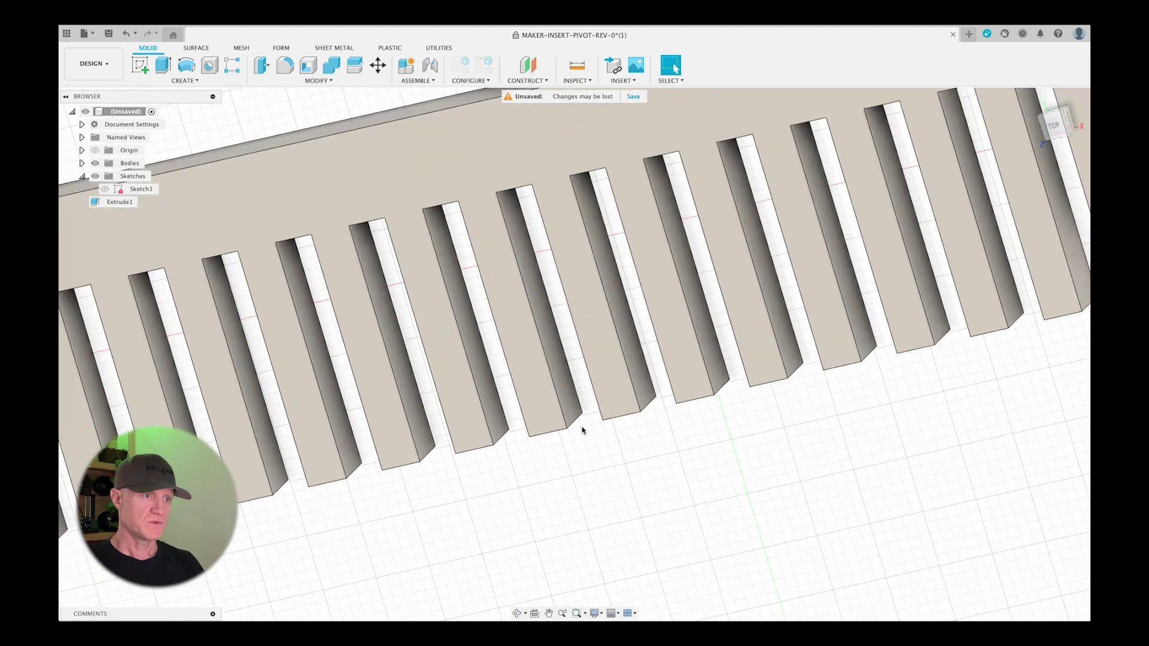
scroll(578, 444, "down", 5)
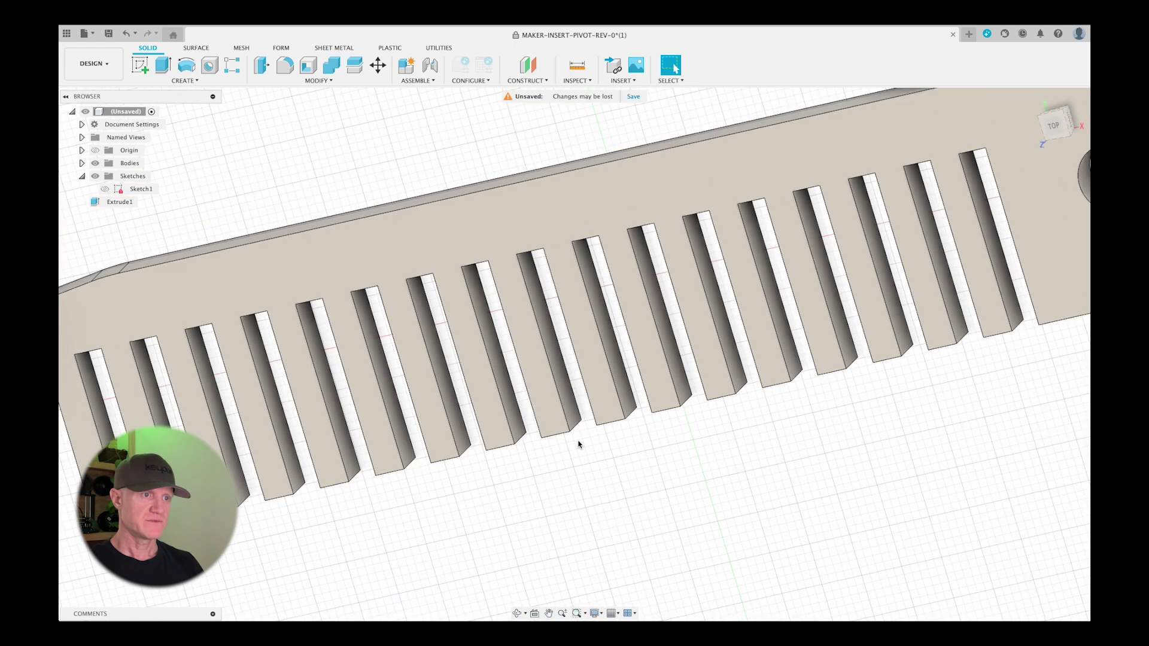
scroll(646, 447, "down", 1)
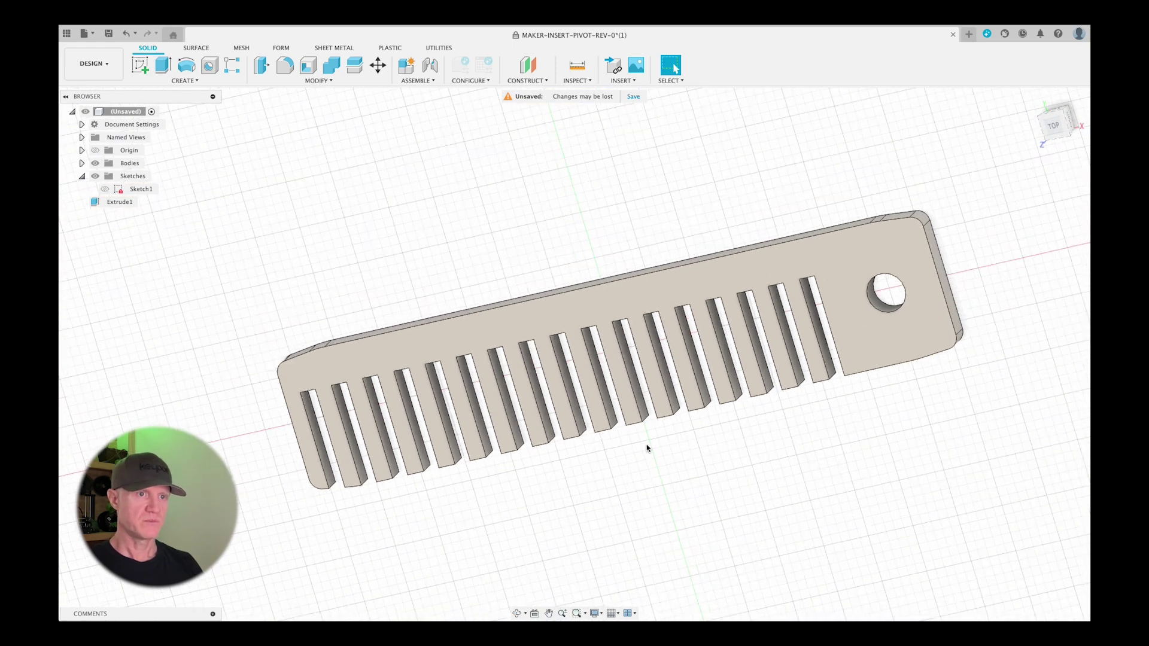
scroll(647, 448, "down", 1)
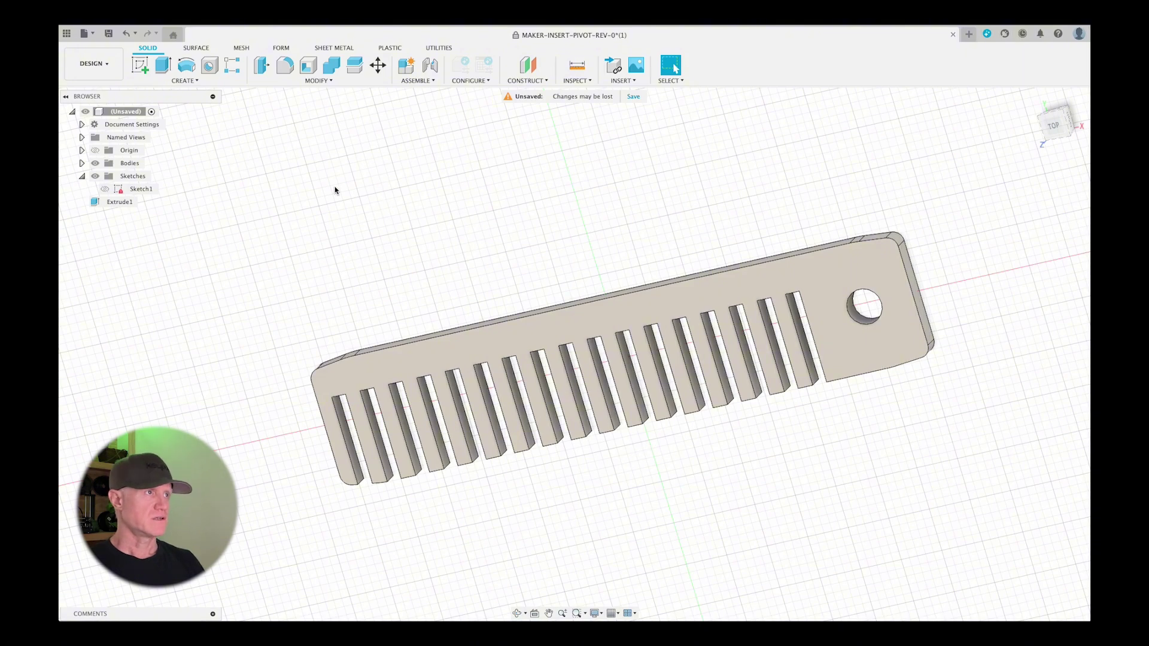
Start a fillet and select the top edges at the closed end of every slot.
left_click(285, 65)
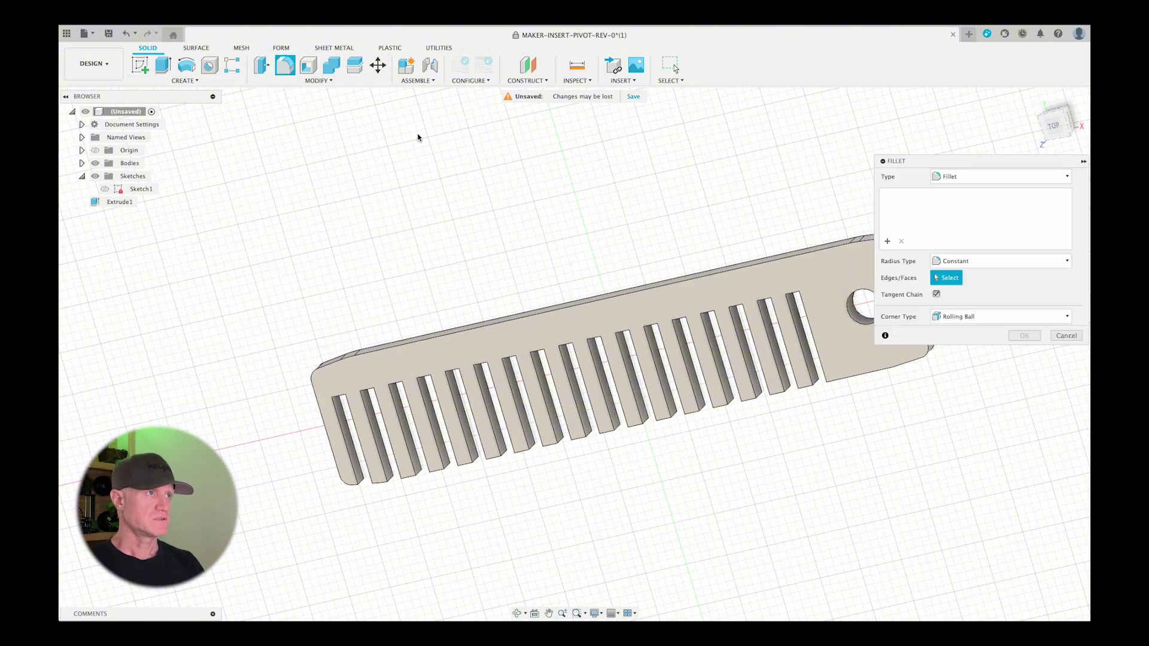
scroll(823, 273, "up", 4)
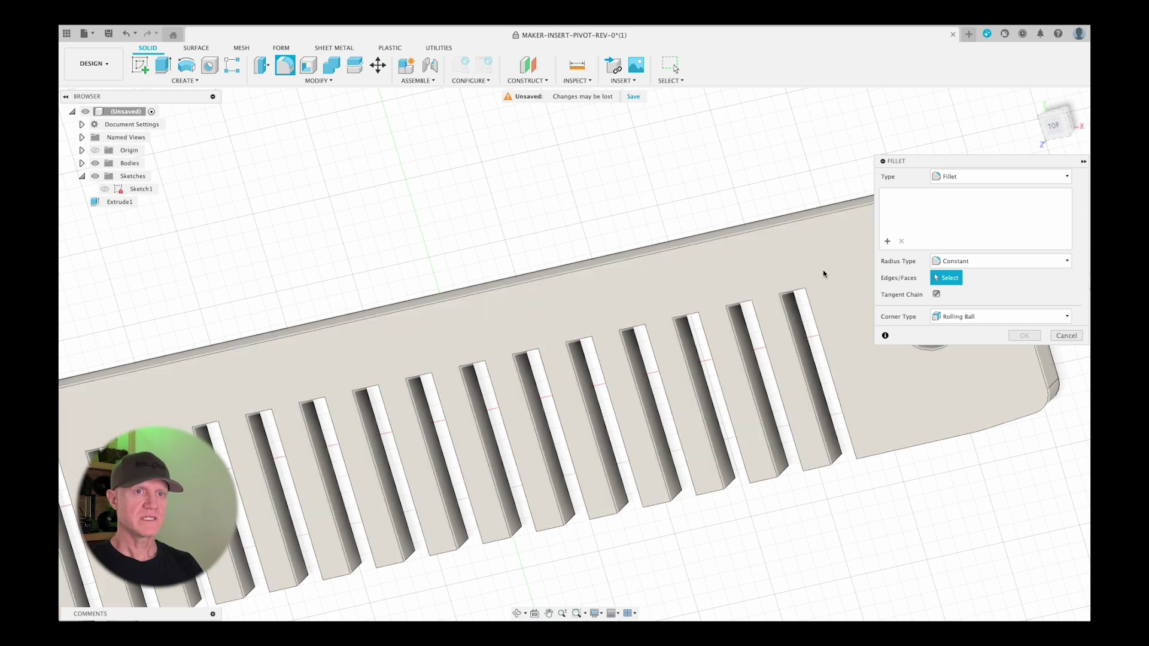
left_click(814, 283)
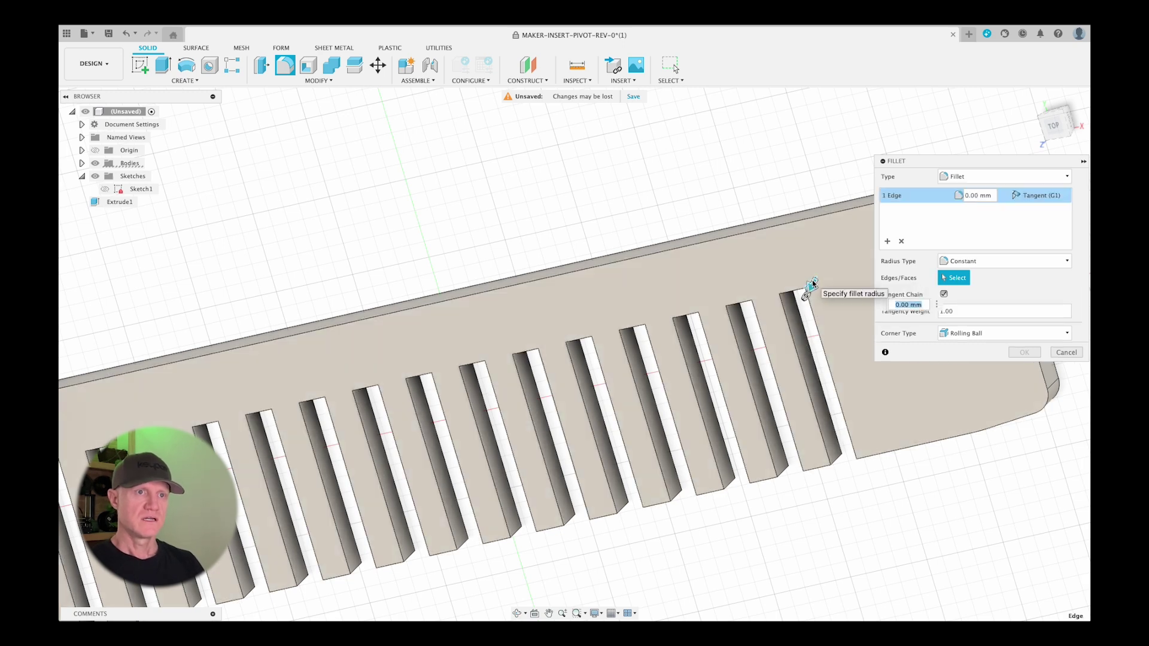
left_click(784, 292)
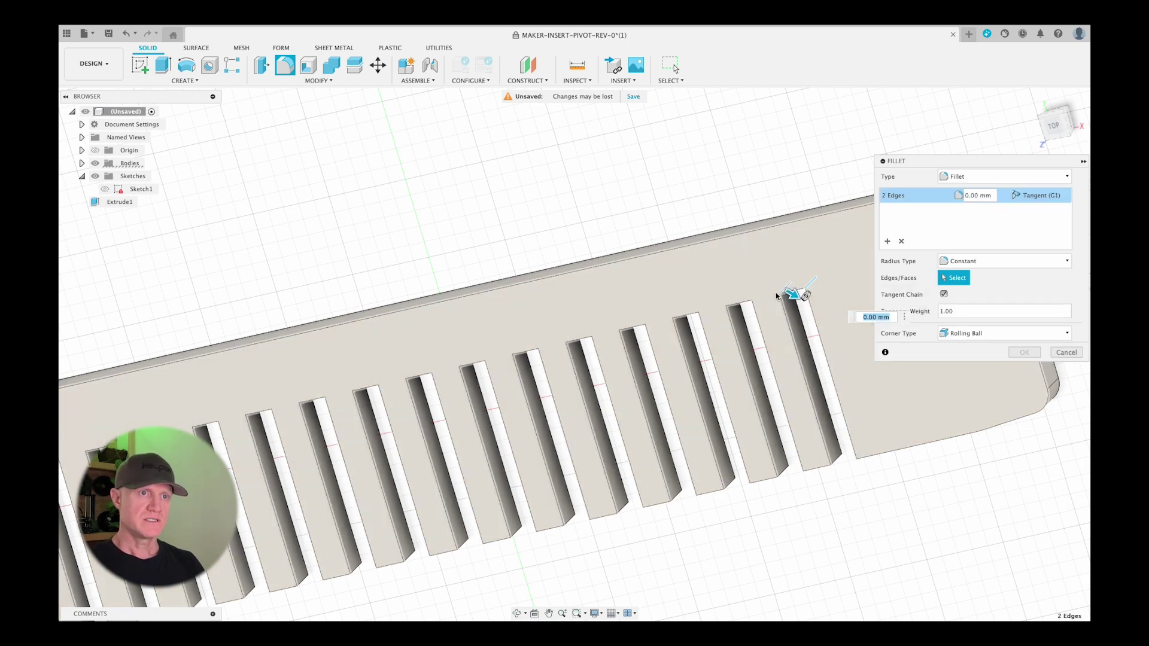
left_click(756, 297)
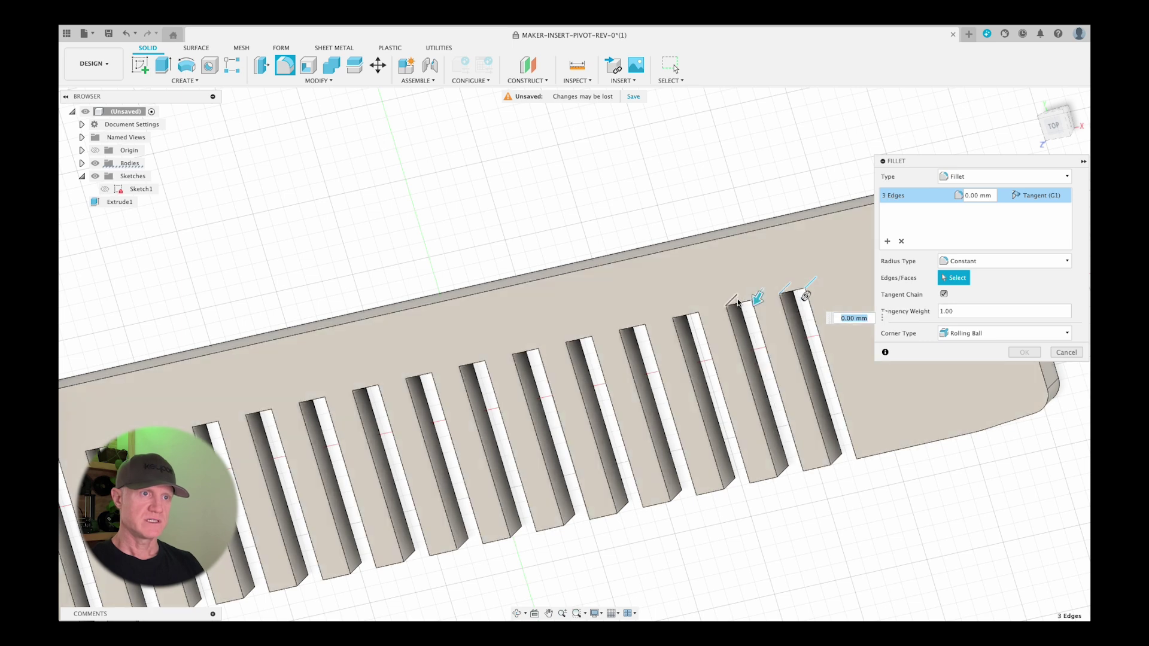
left_click(733, 301)
left_click(705, 306)
left_click(684, 312)
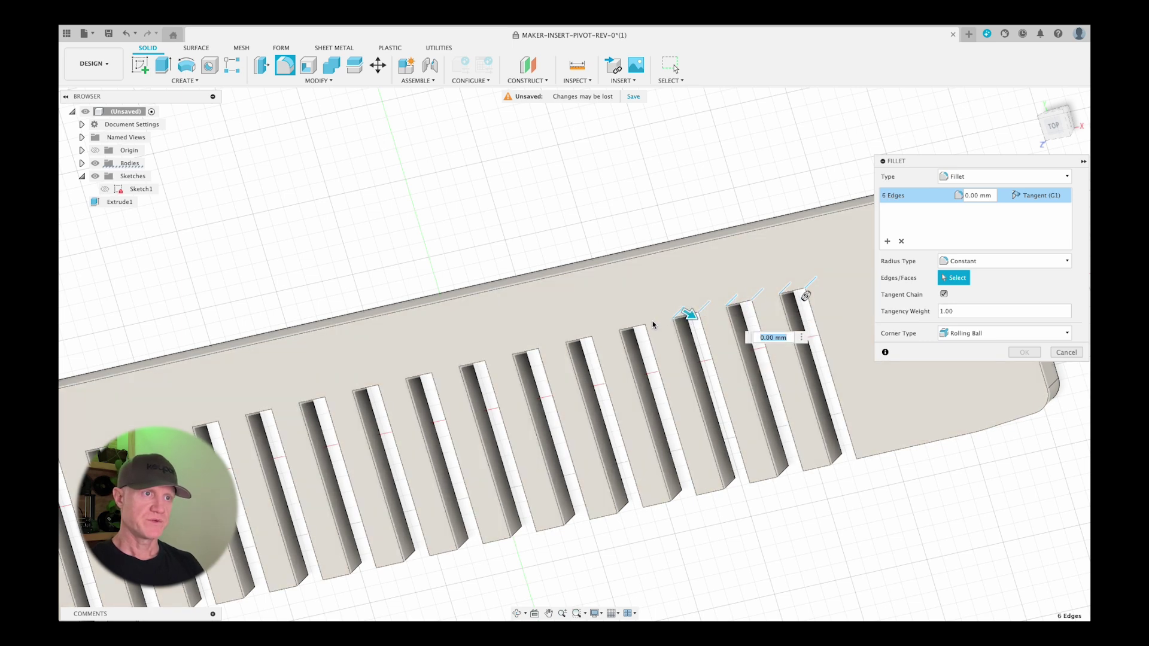
left_click(627, 324)
left_click(626, 325)
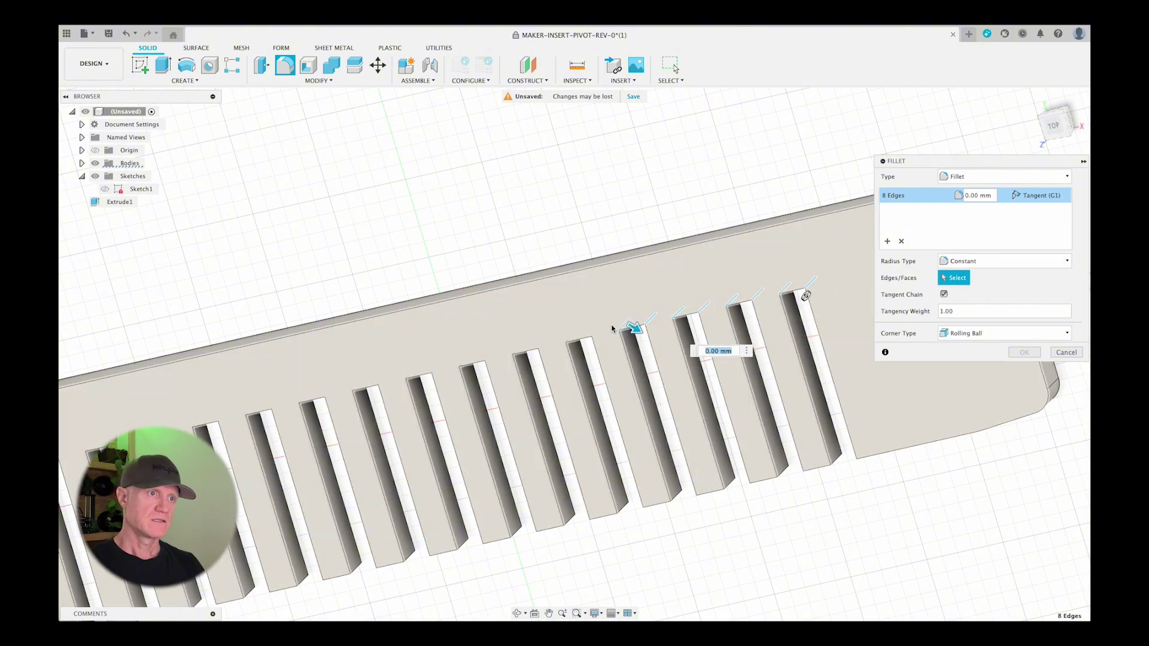
left_click(583, 333)
left_click(575, 338)
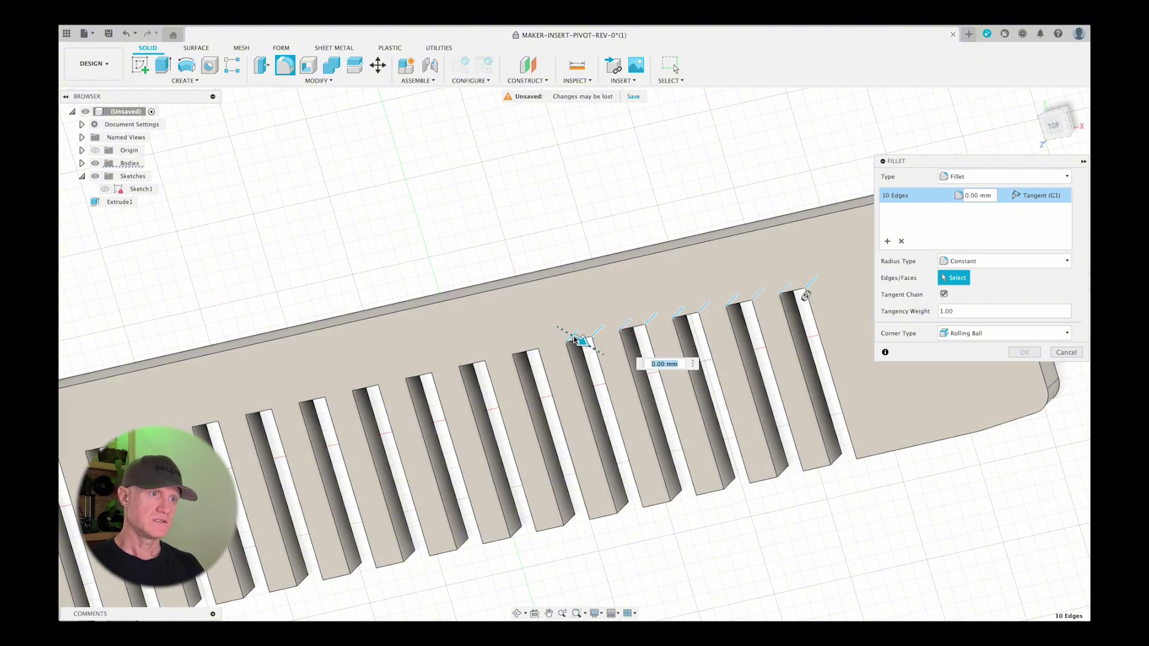
scroll(431, 377, "up", 2)
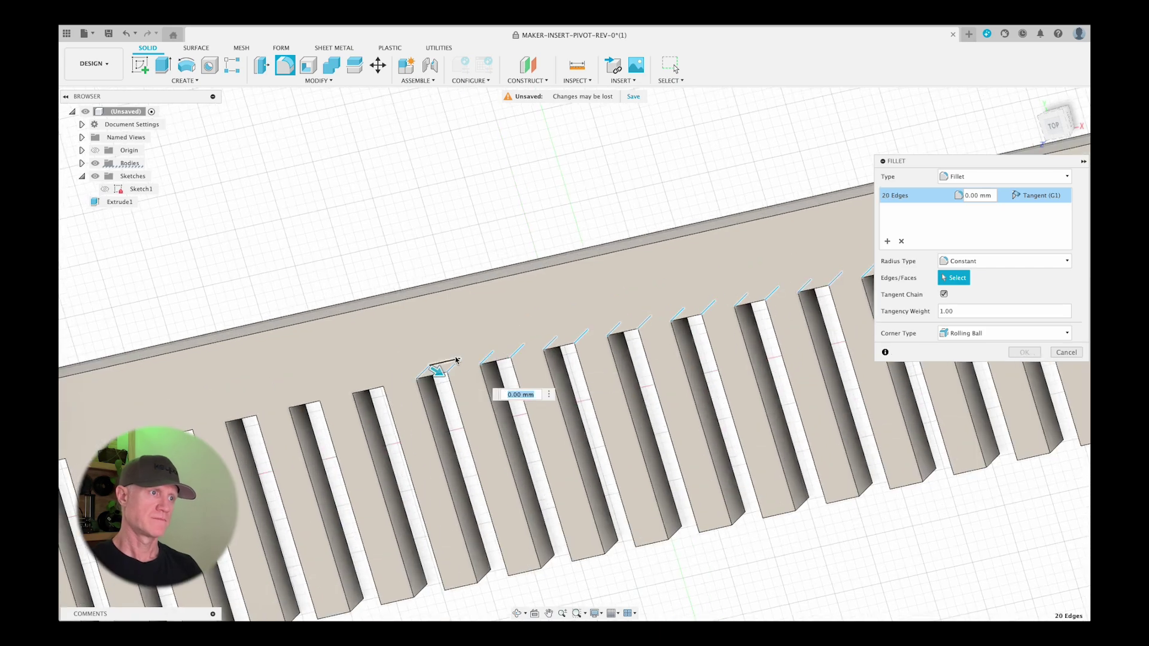
left_click(403, 370)
middle_click_drag(295, 397, 269, 405)
left_click(222, 413)
scroll(277, 303, "down", 3)
left_click(853, 293)
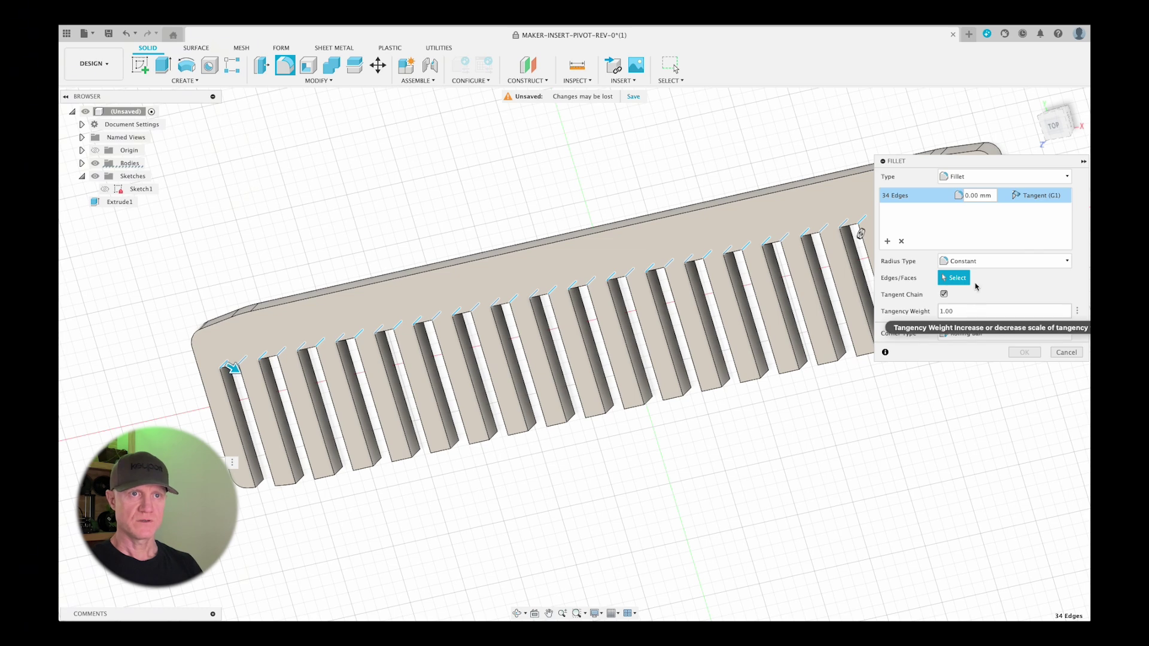
Apply a 0.35 mm radius to the selected slot-end edges.
left_click(975, 199)
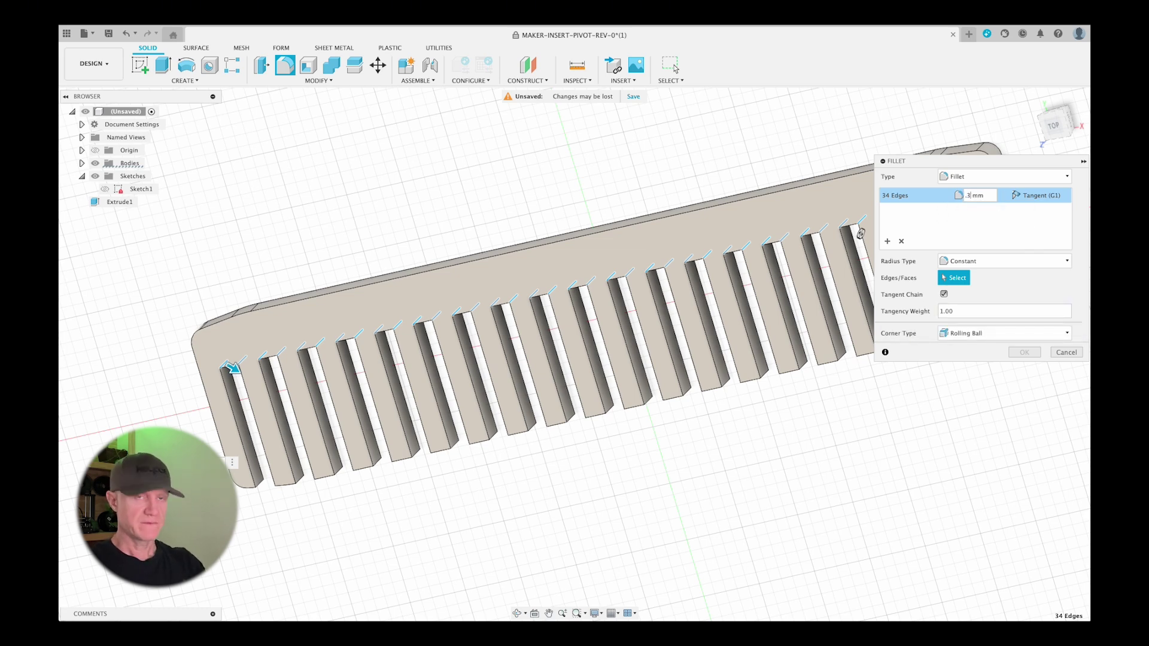
key("Return")
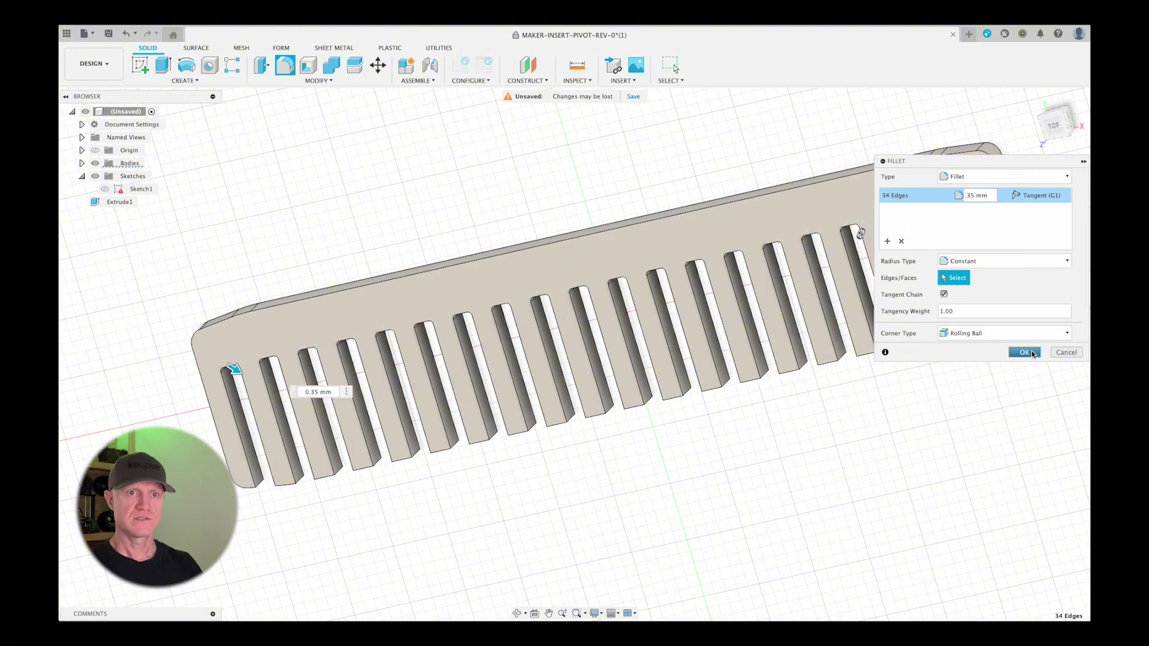
left_click(1025, 352)
Switch to the Top view and zoom to check the filleted slot ends.
scroll(870, 250, "up", 5)
scroll(777, 302, "up", 2)
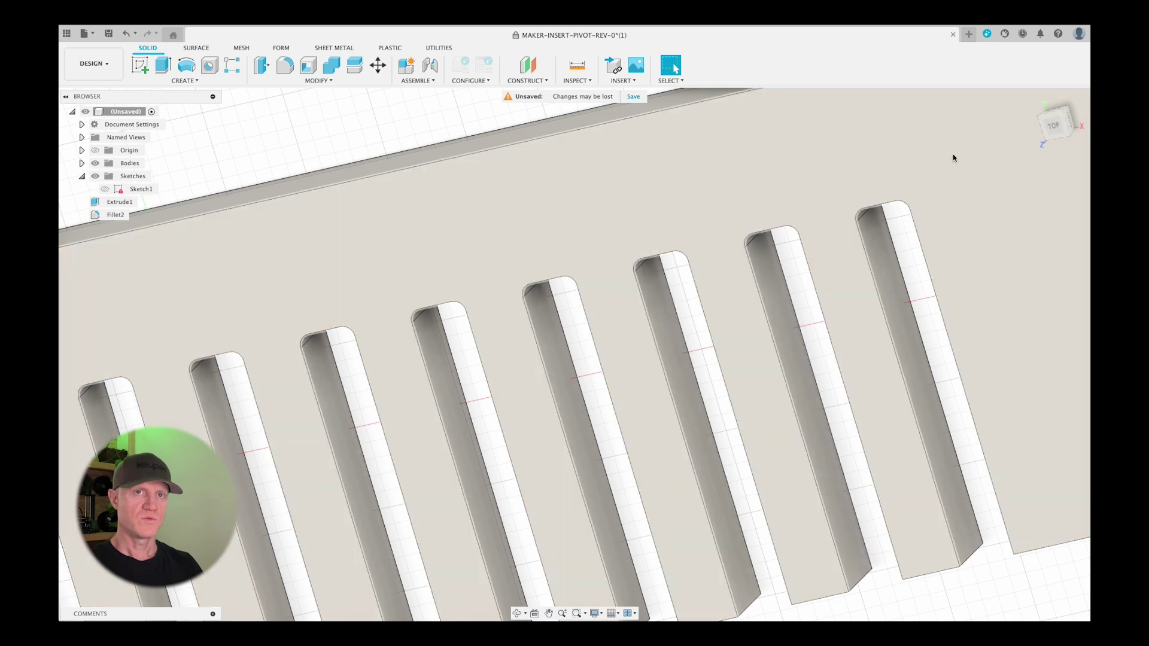
left_click_drag(1053, 127, 1042, 118)
left_click(1043, 118)
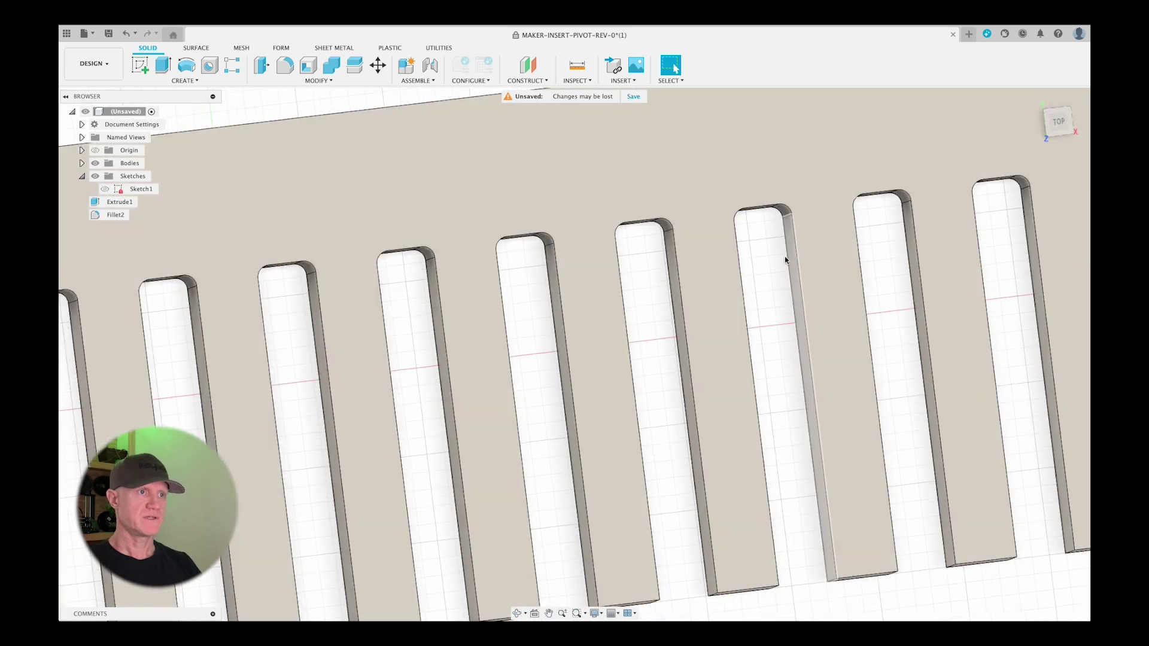
scroll(766, 263, "down", 2)
scroll(763, 262, "down", 2)
scroll(788, 297, "down", 1)
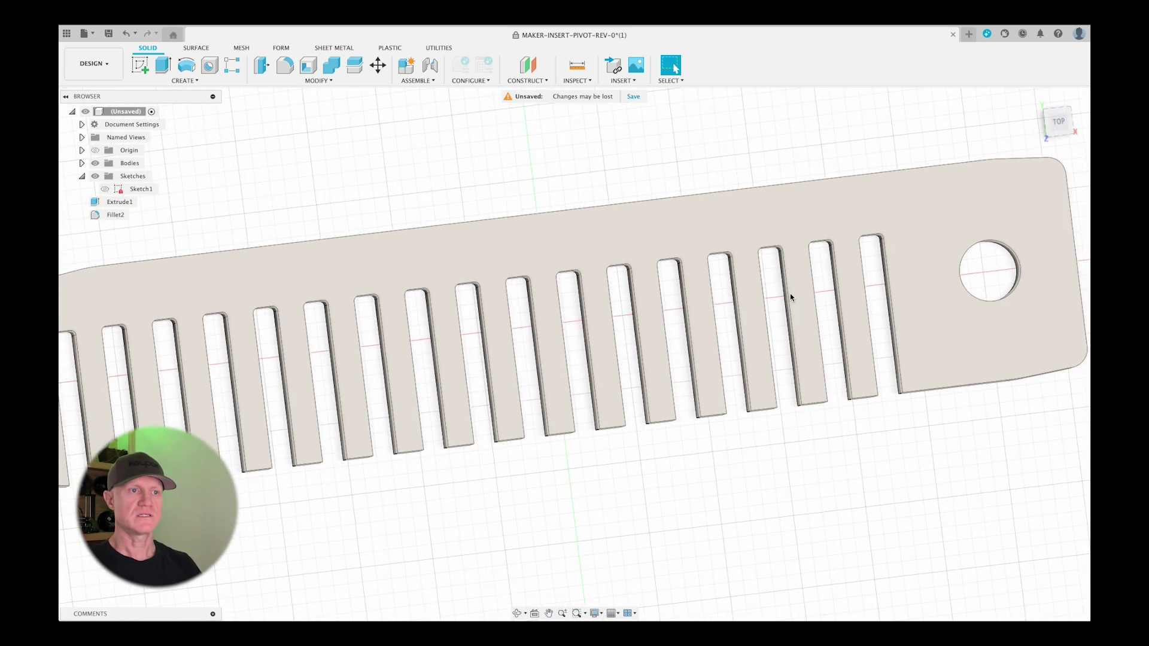
scroll(662, 333, "down", 1)
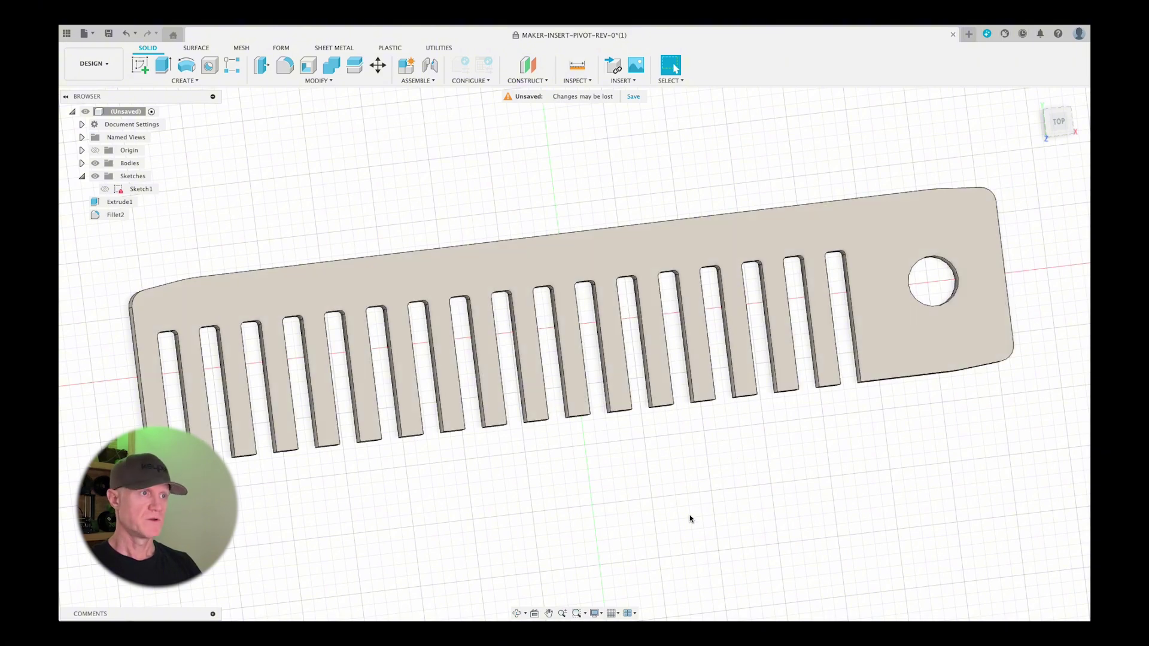
scroll(686, 467, "up", 1)
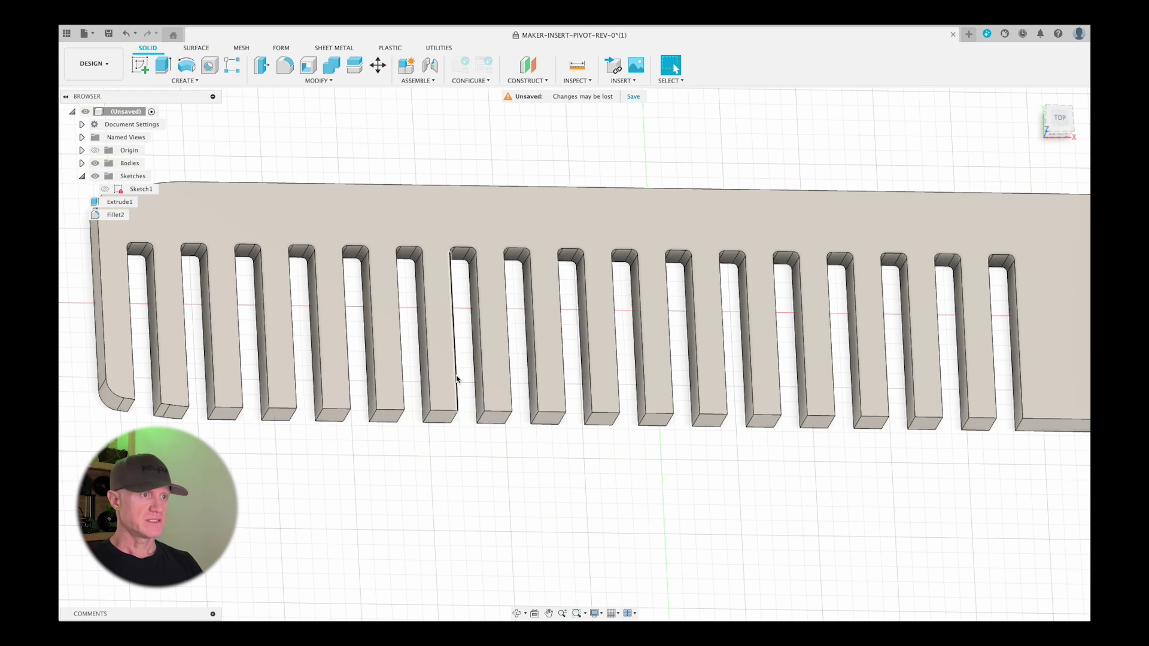
Start a new fillet and select the tooth-tip edges and corner edges along the comb.
left_click(285, 64)
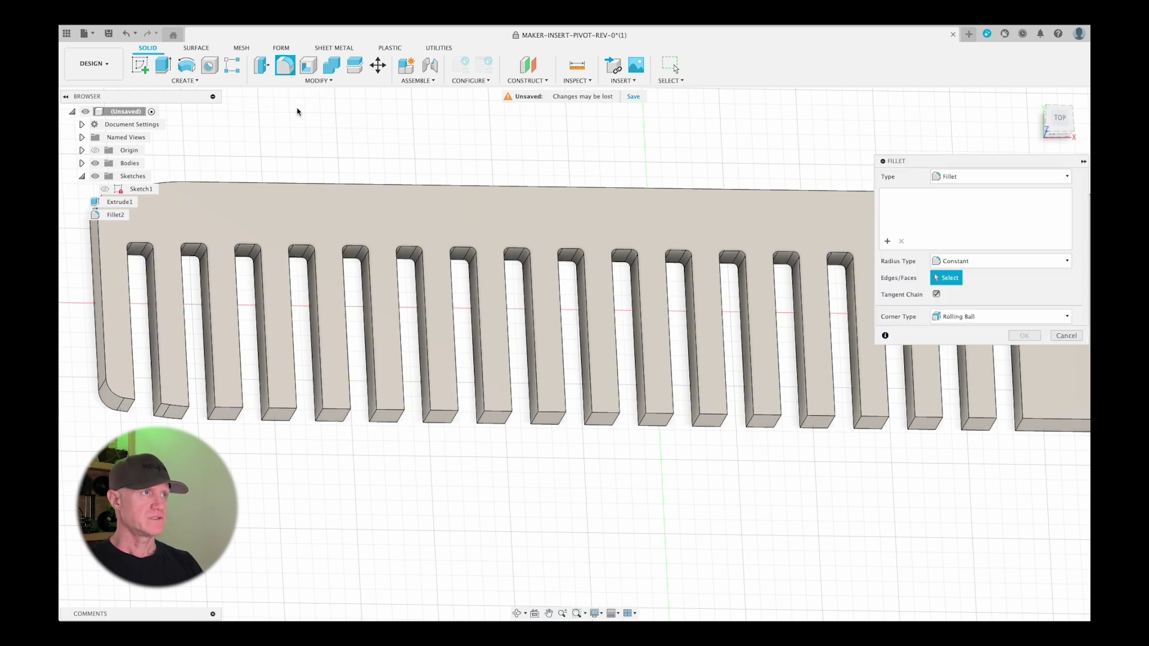
left_click(1019, 426)
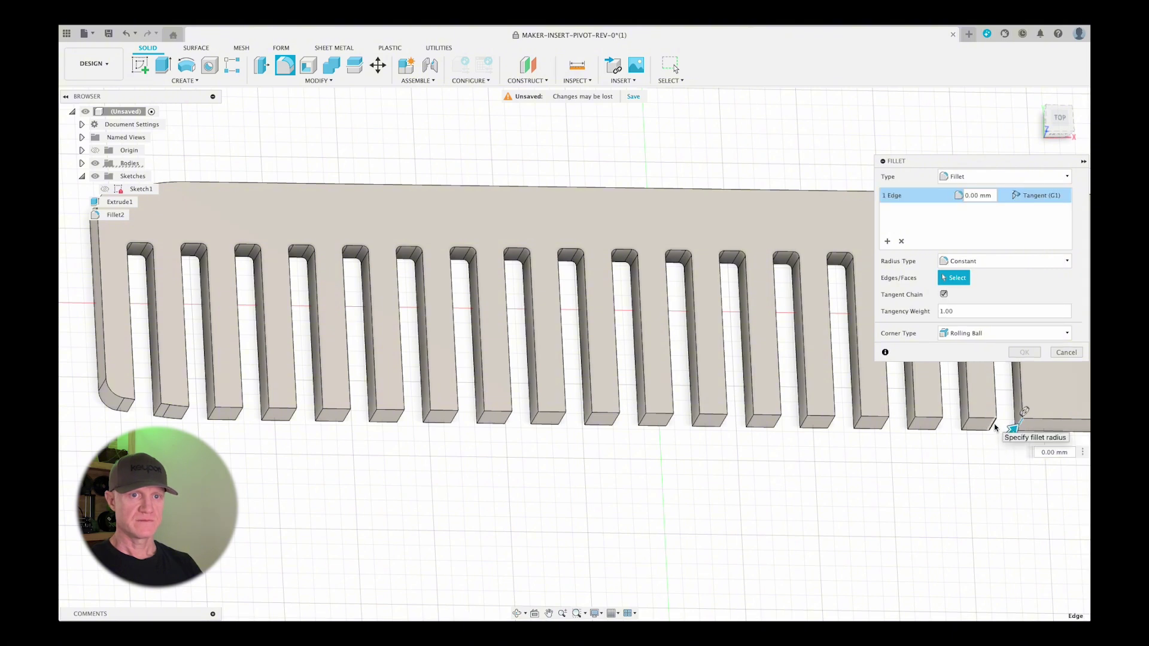
left_click(972, 427)
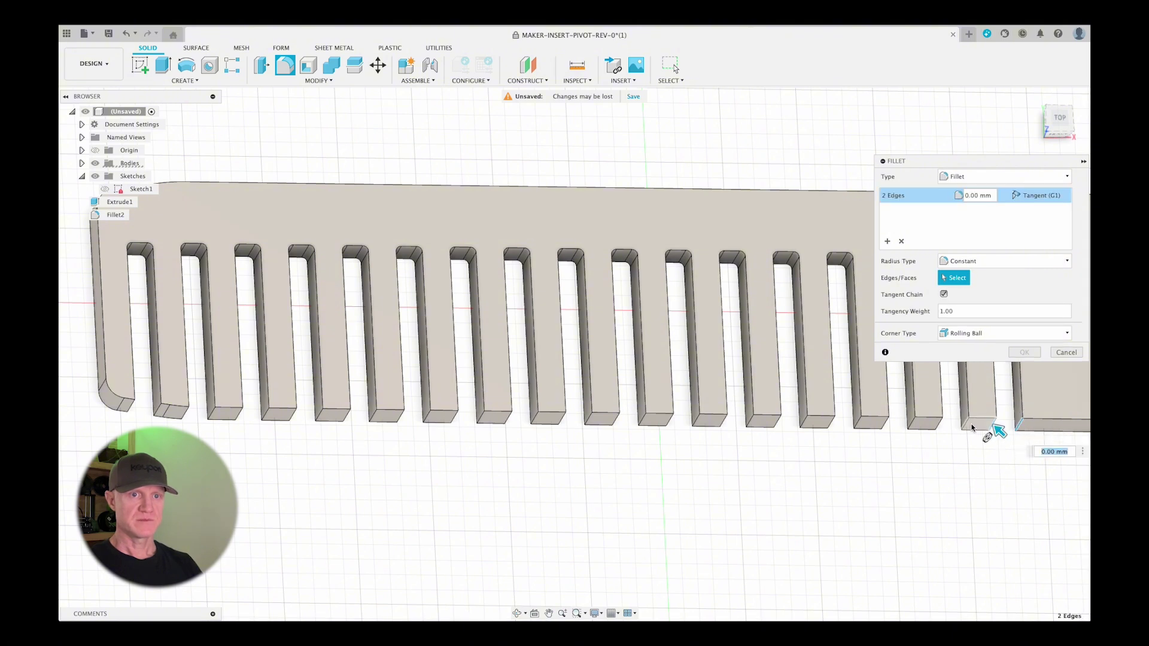
left_click(924, 429)
left_click(871, 427)
left_click(817, 427)
left_click(762, 427)
left_click(709, 426)
left_click(656, 424)
left_click(601, 423)
left_click(548, 423)
left_click(494, 422)
left_click(440, 421)
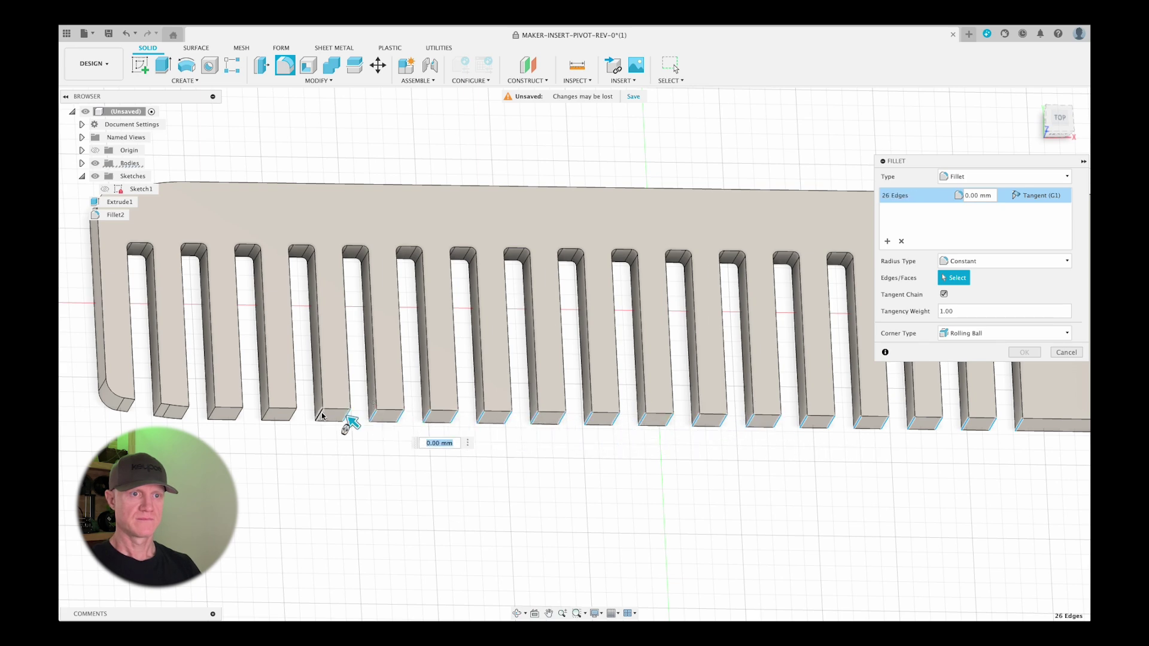
left_click(278, 416)
left_click(225, 415)
left_click(170, 413)
left_click(123, 406)
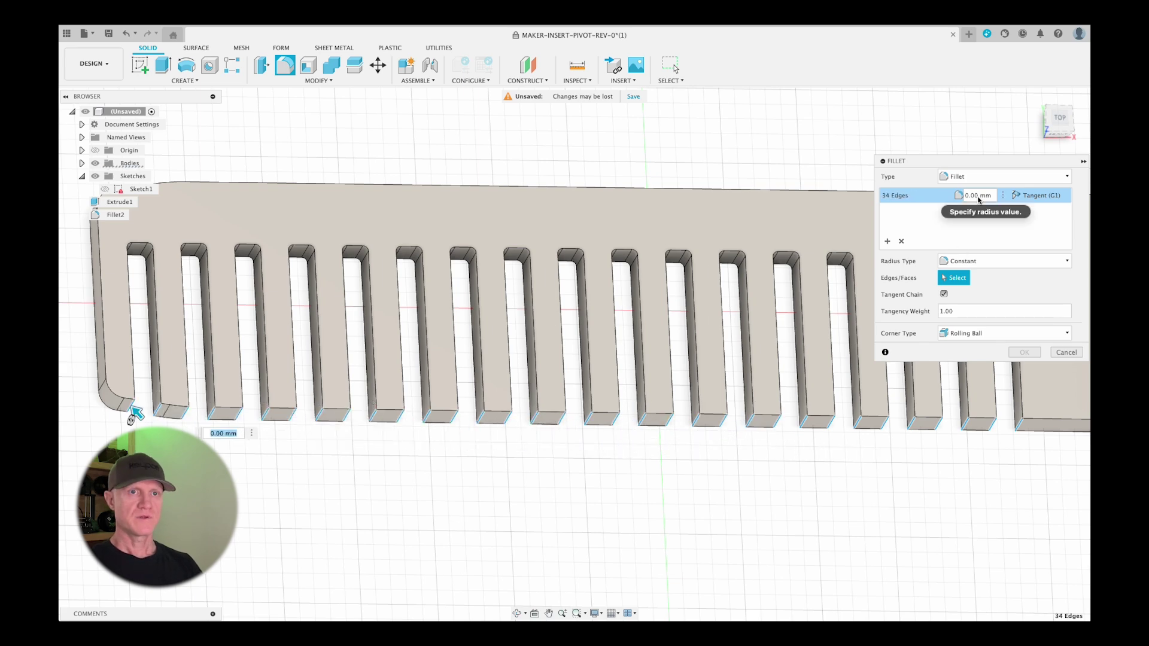
Apply a 0.35 mm radius to the selected tooth-tip edges.
left_click(970, 194)
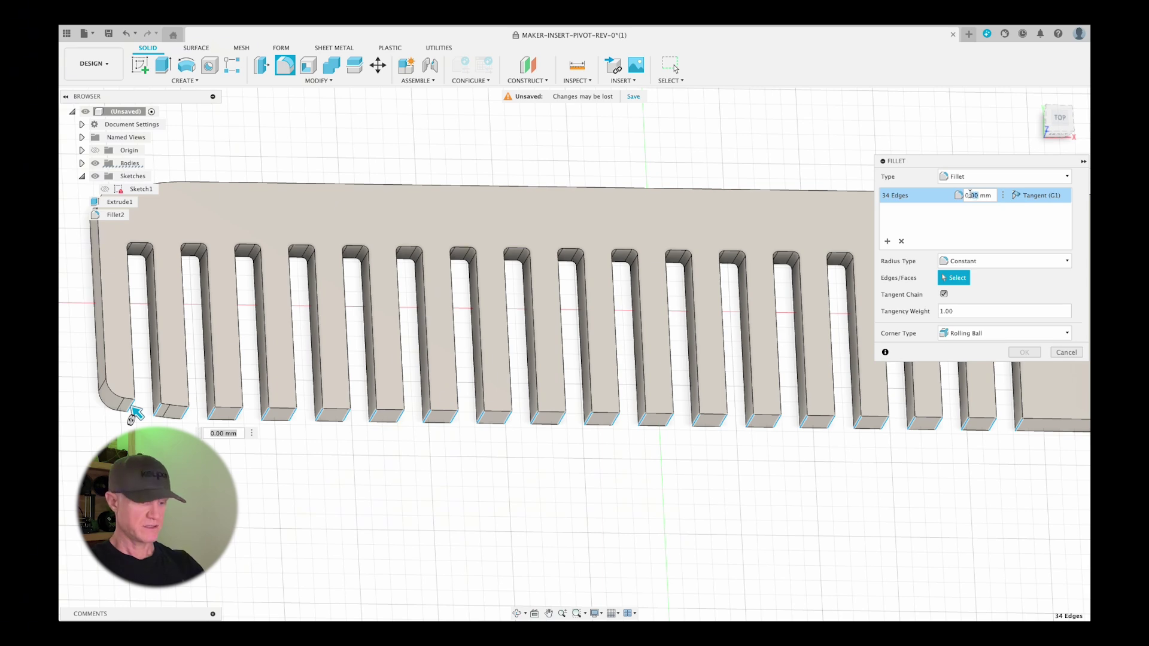
type("0.35")
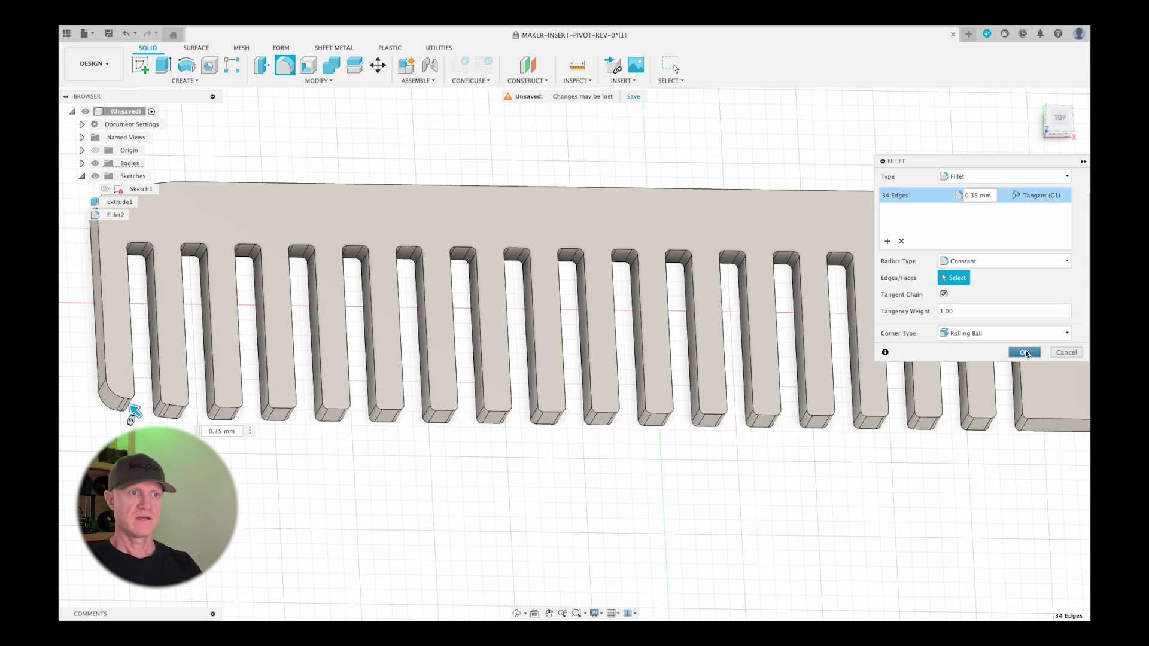
left_click(1024, 352)
scroll(746, 496, "down", 2)
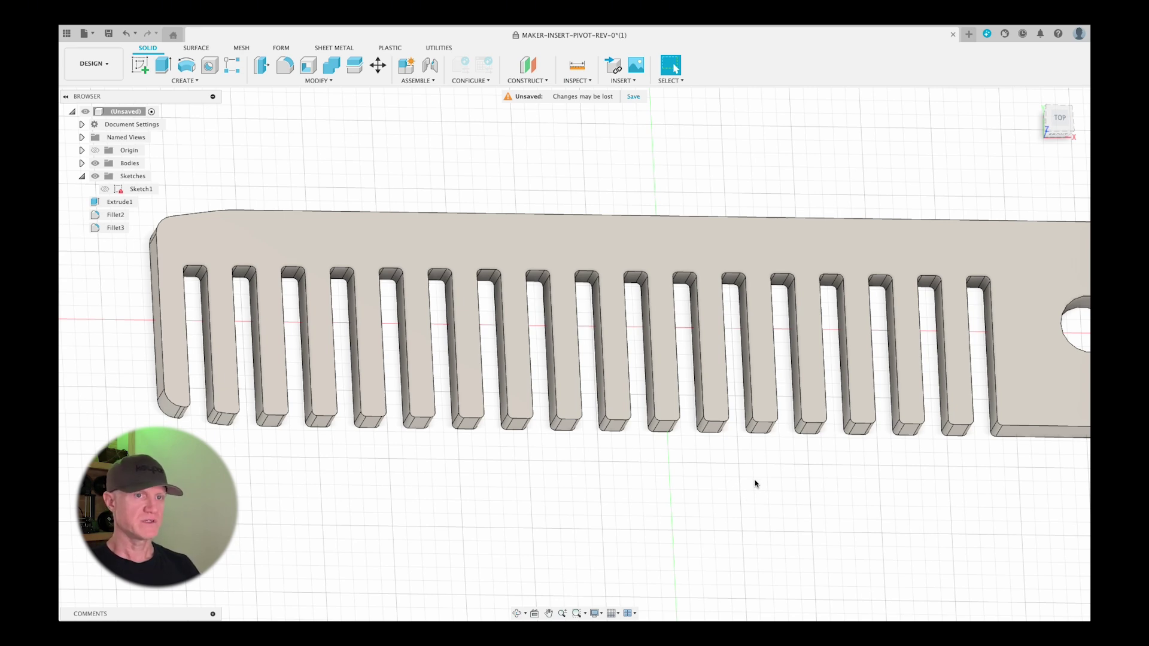
scroll(755, 484, "down", 2)
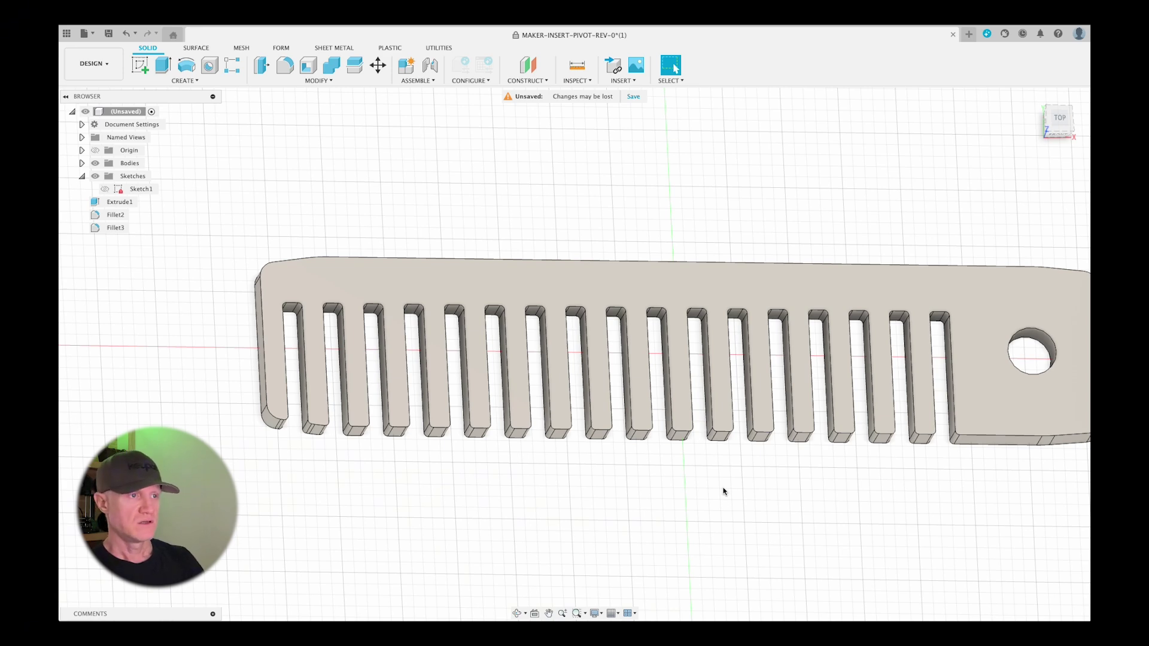
scroll(620, 477, "down", 4)
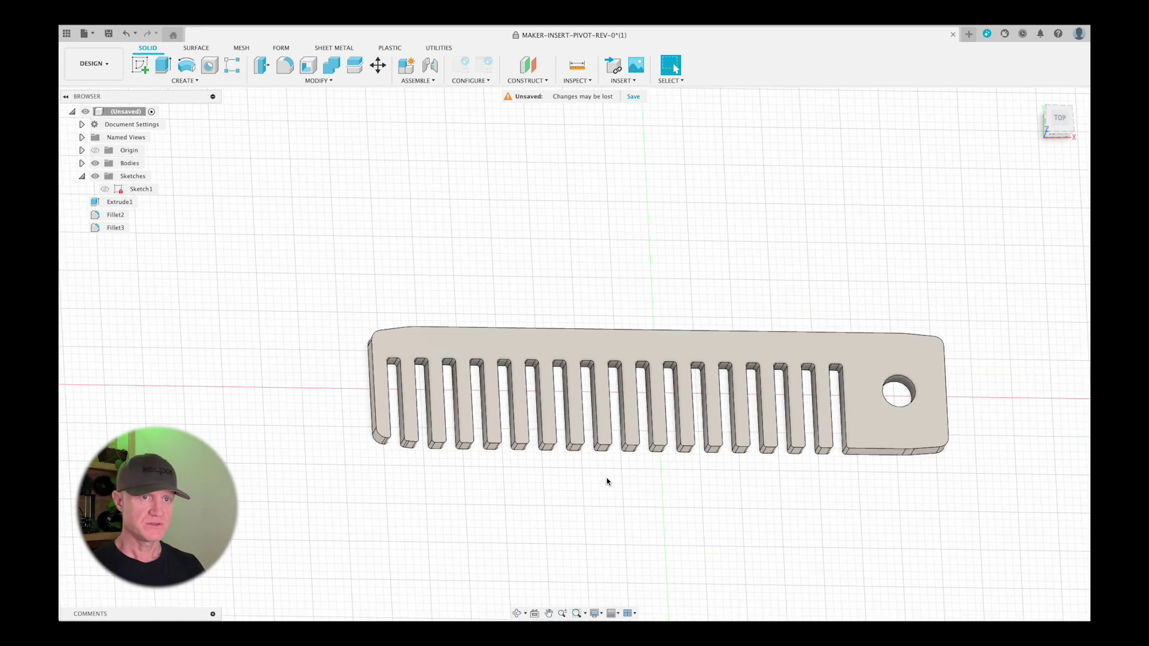
scroll(778, 472, "up", 5)
scroll(503, 501, "up", 2)
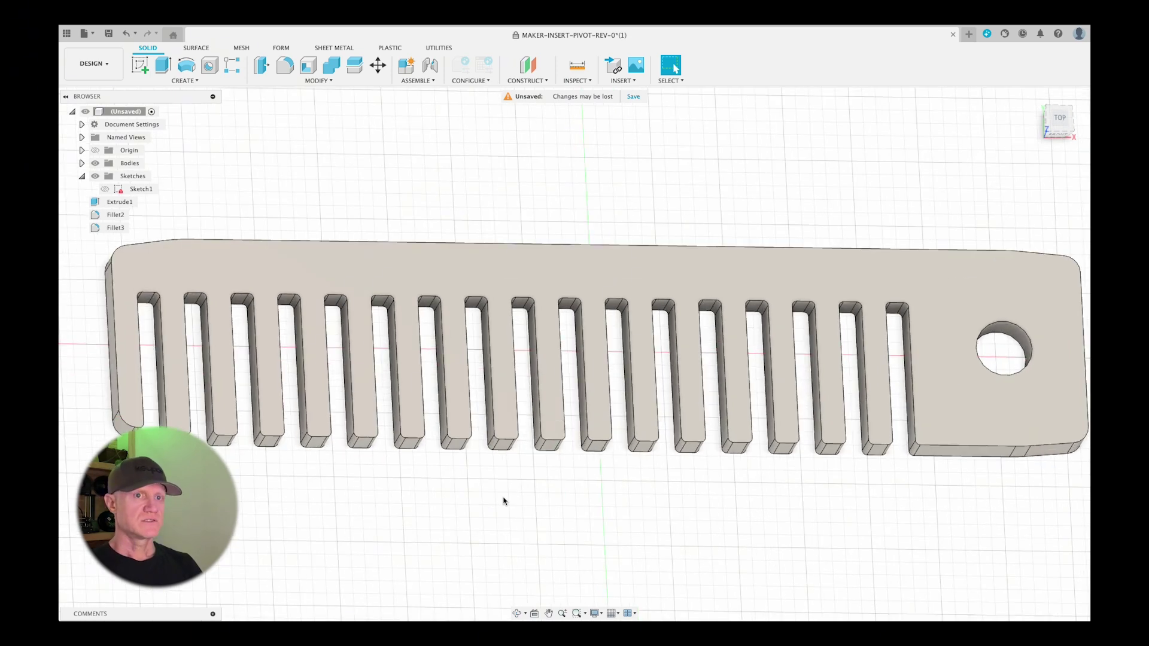
scroll(569, 500, "down", 1)
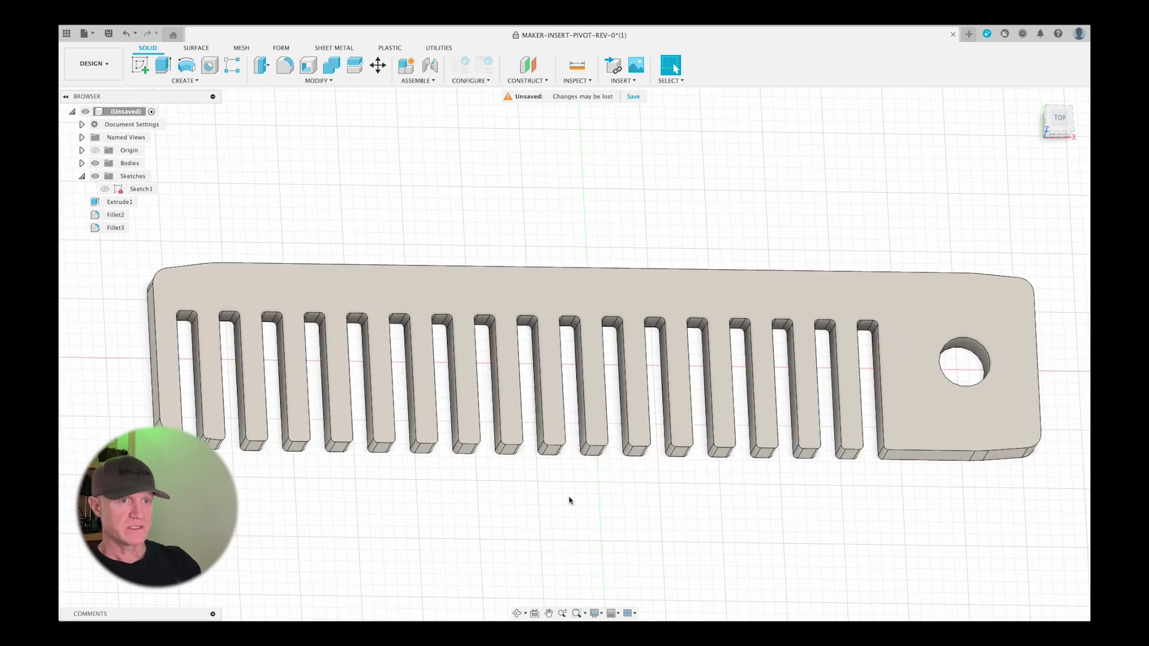
middle_click_drag(569, 501, 334, 174, "shift")
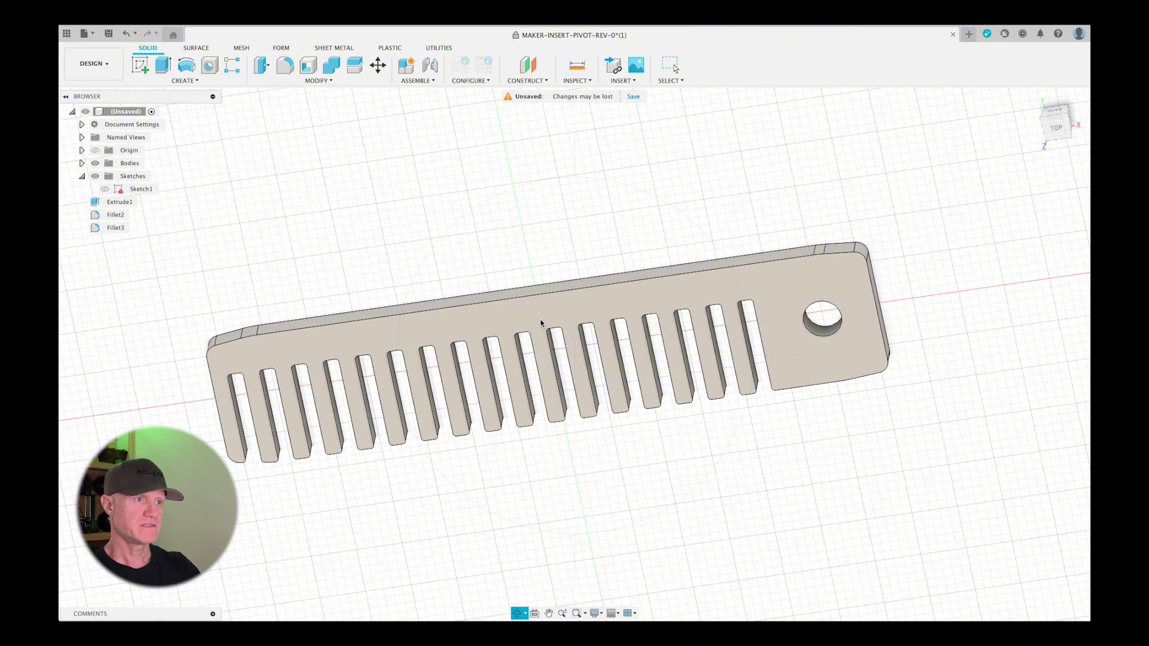
key("Escape")
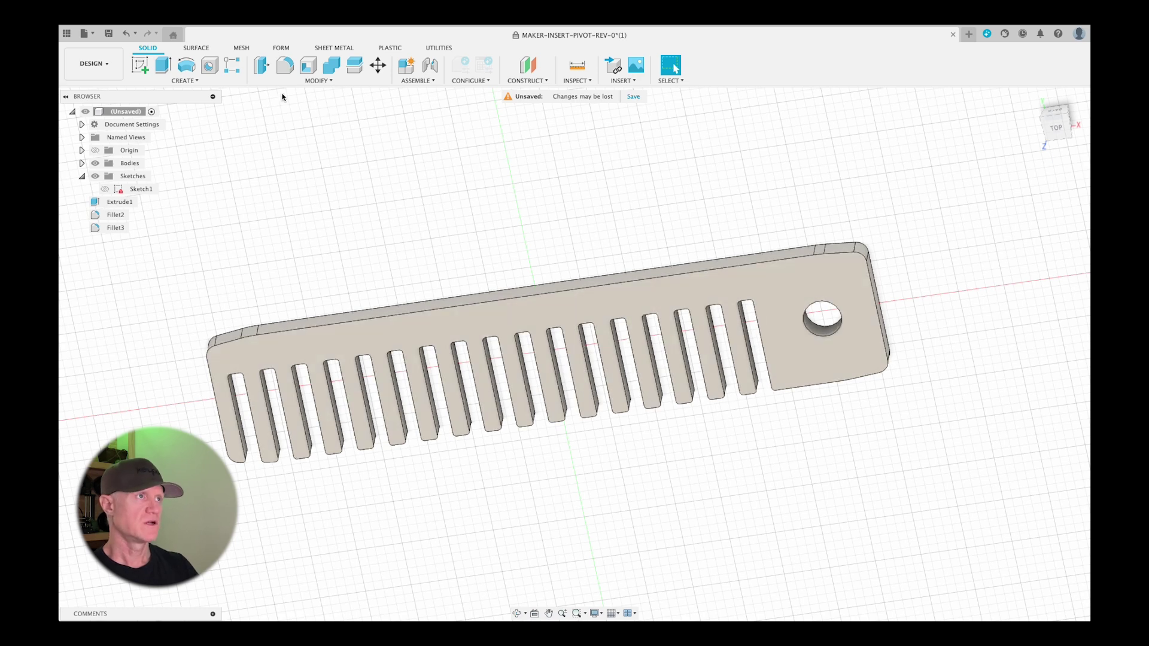
Fillet the comb's top face edges with a 0.15 mm radius.
left_click(284, 65)
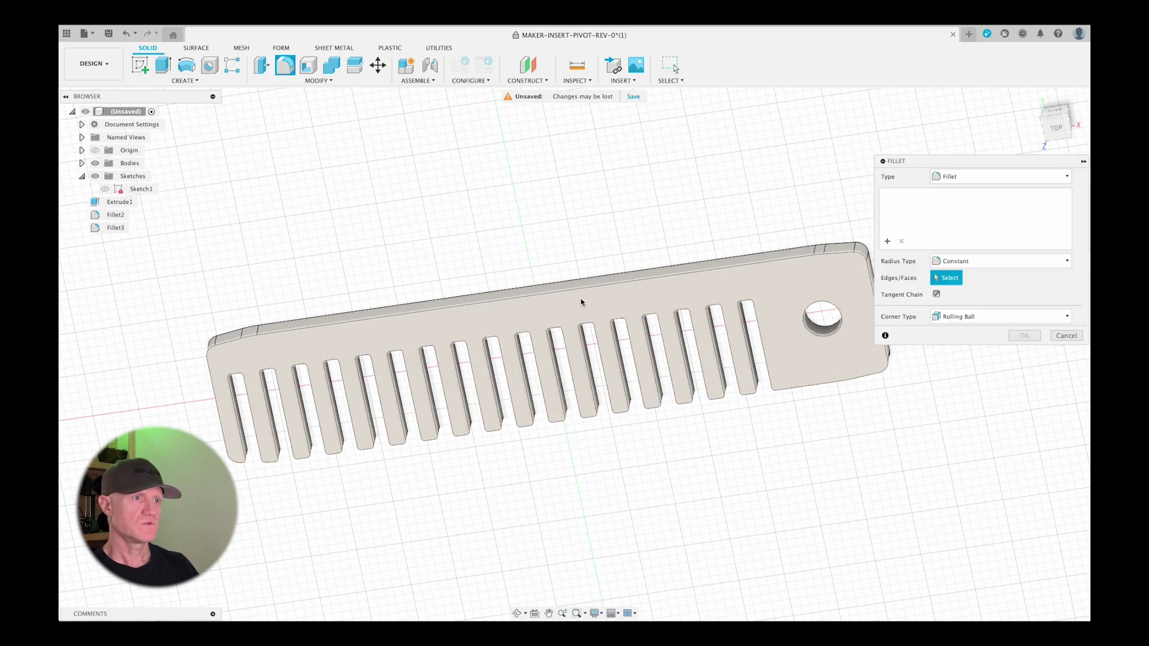
left_click(591, 307)
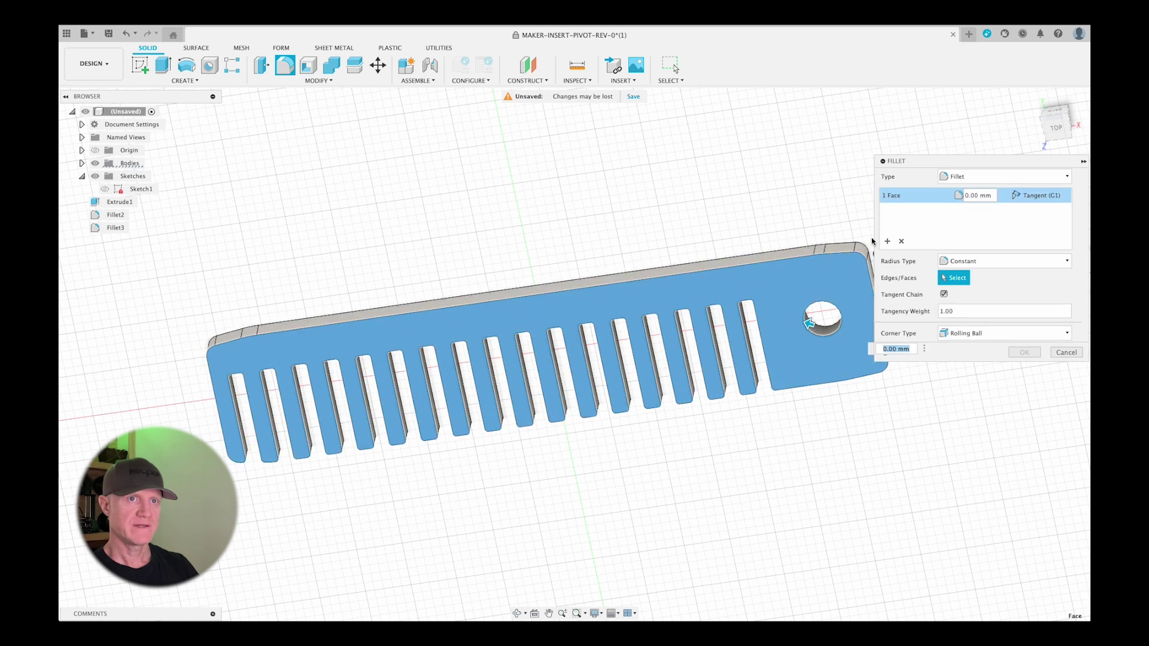
left_click(972, 196)
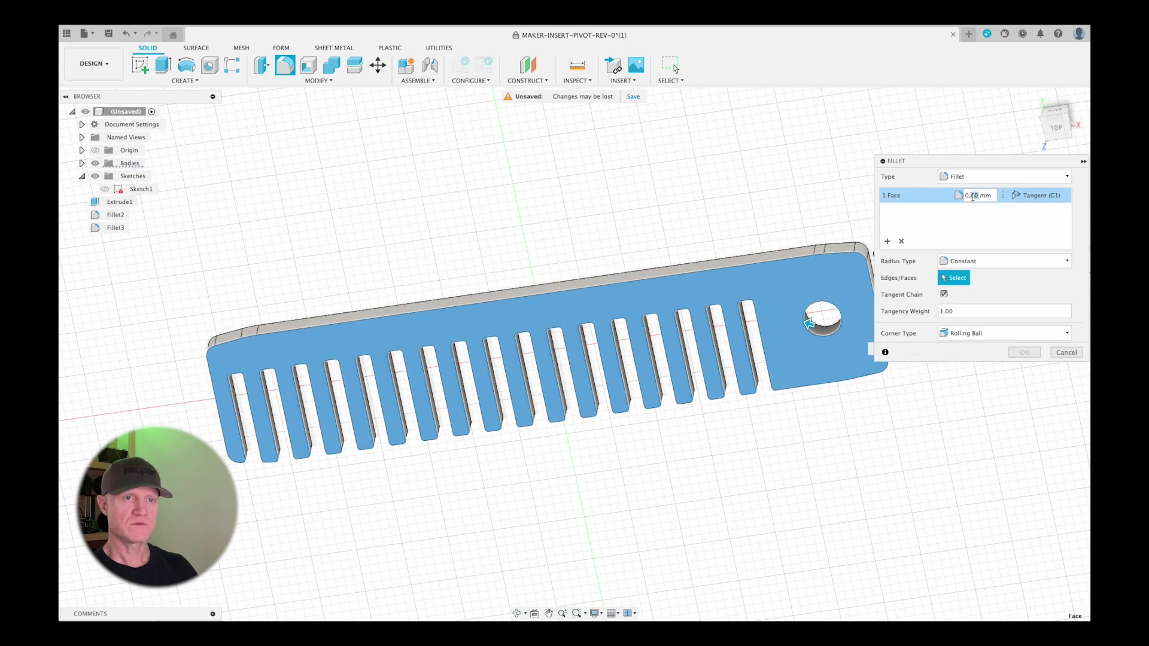
type("0.15")
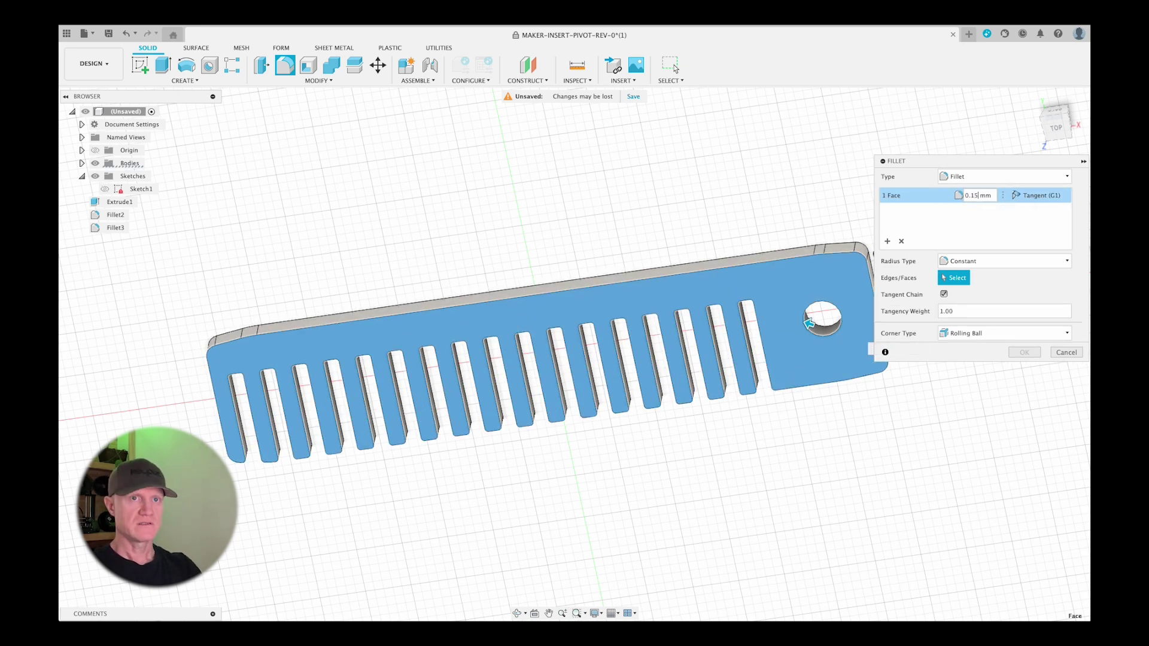
key("Return")
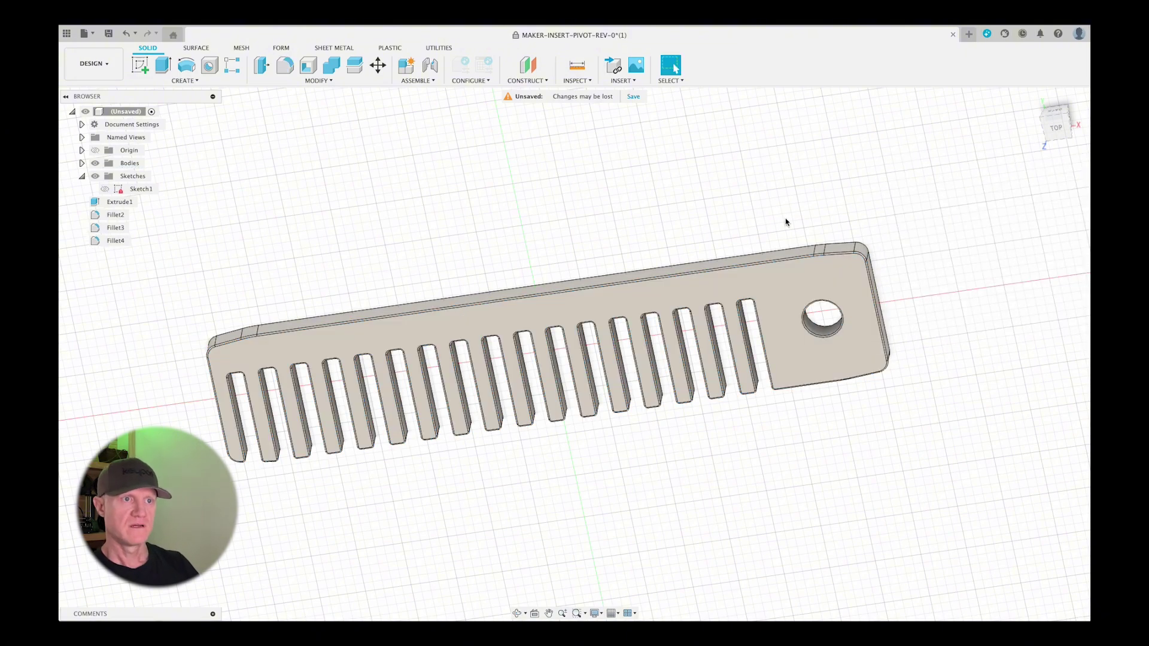
Switch to the Top view, then orbit toward the comb's underside.
left_click(1056, 126)
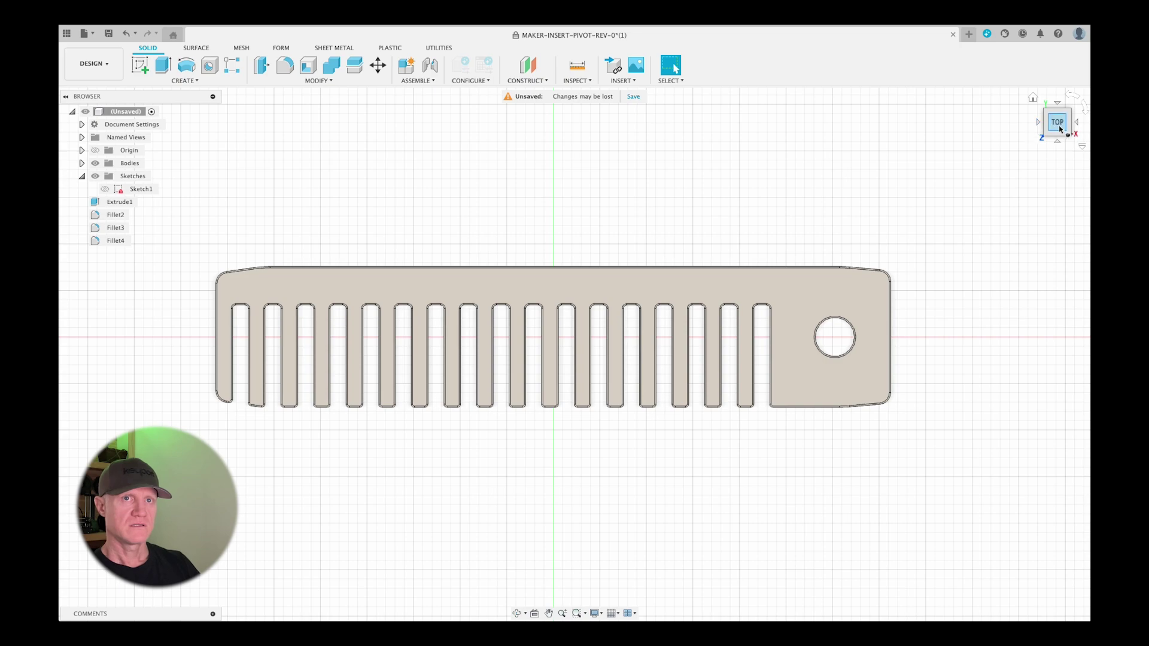
left_click_drag(1034, 135, 1068, 114)
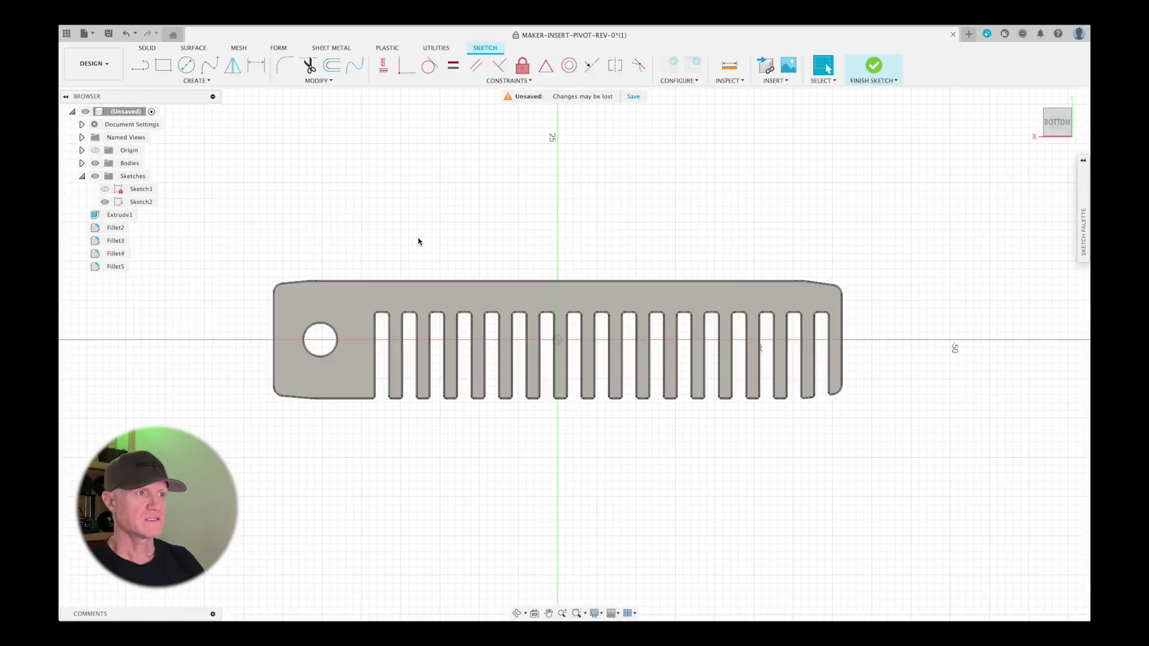
scroll(418, 242, "up", 1)
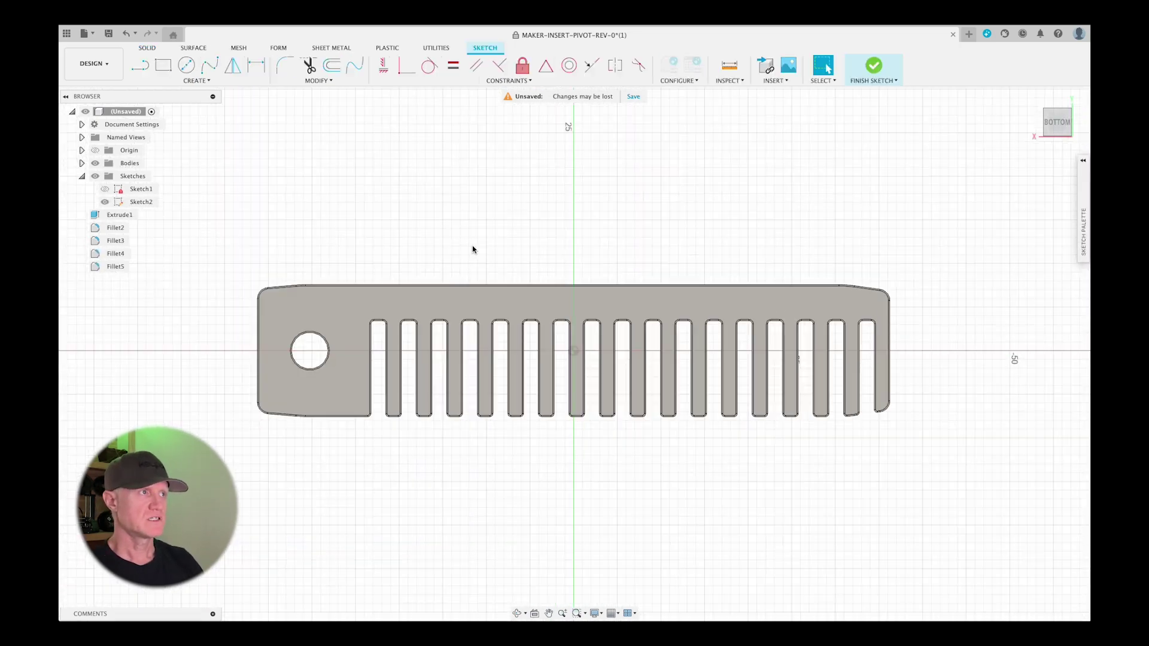
Export the comb as 'BEARD COMB 1' in STL format.
left_click(84, 34)
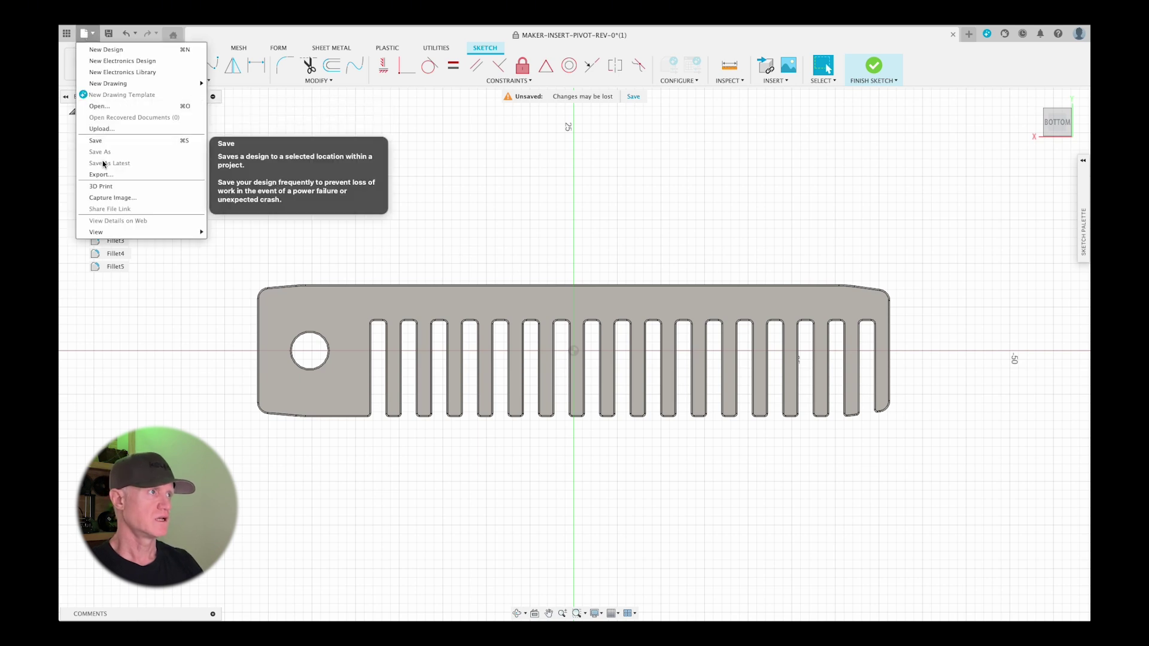
key("Escape")
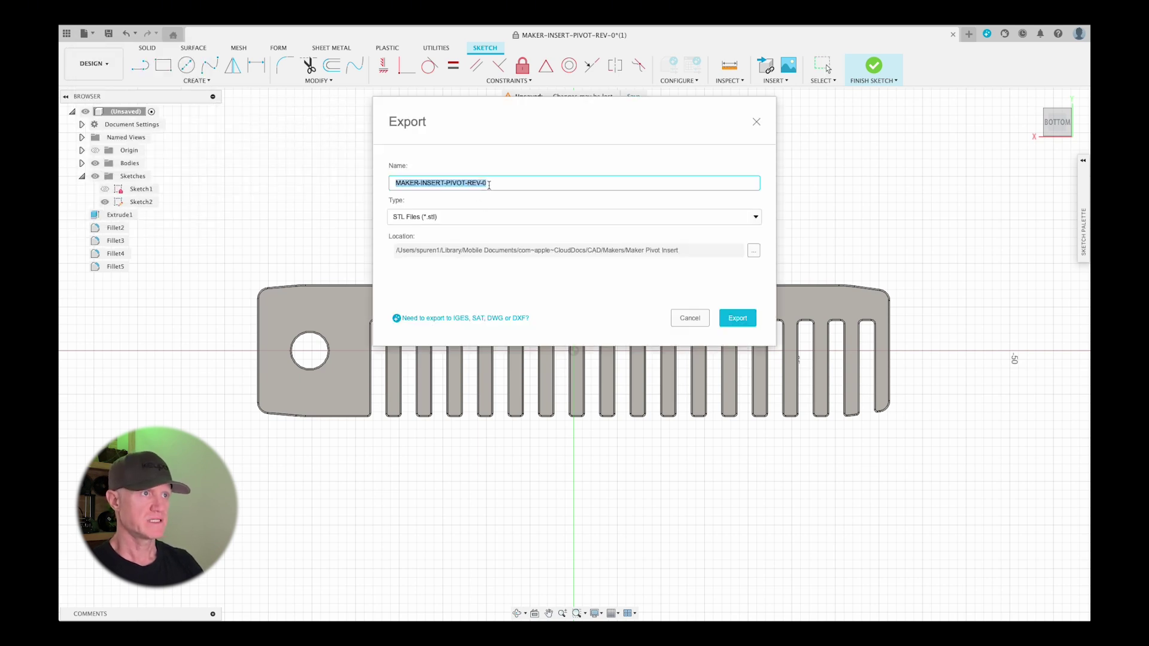
left_click(495, 182)
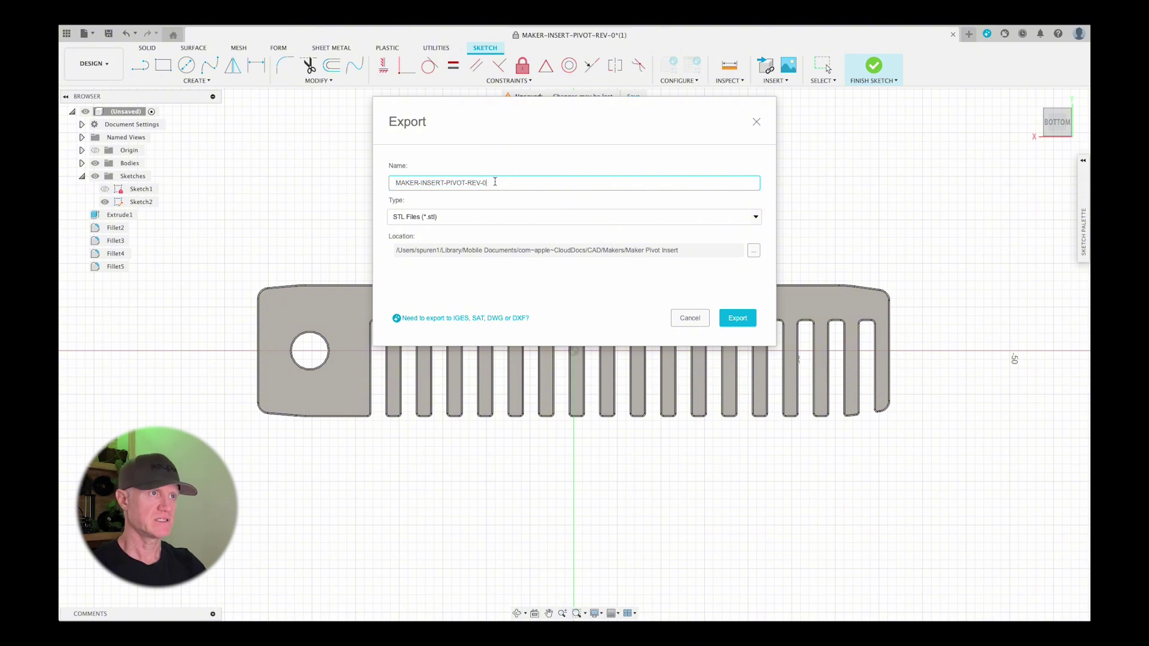
left_click_drag(495, 182, 380, 174)
type("BERAR")
key("BackSpace")
key("BackSpace")
key("BackSpace")
type("ARD COMB")
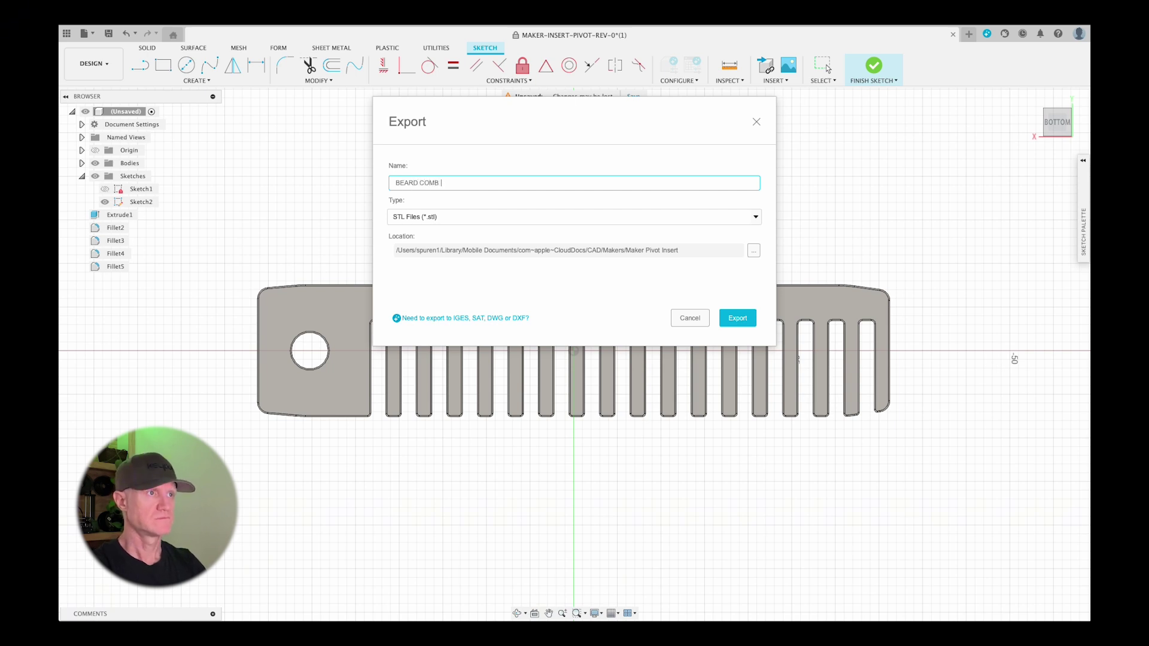
type(" 1")
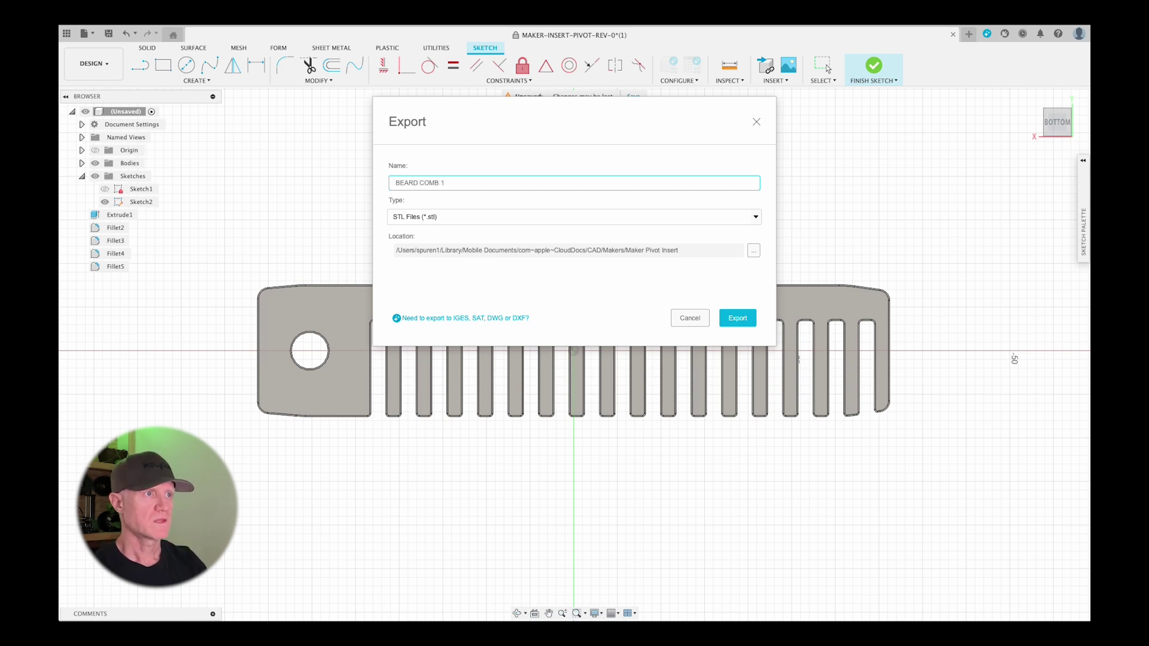
left_click(452, 218)
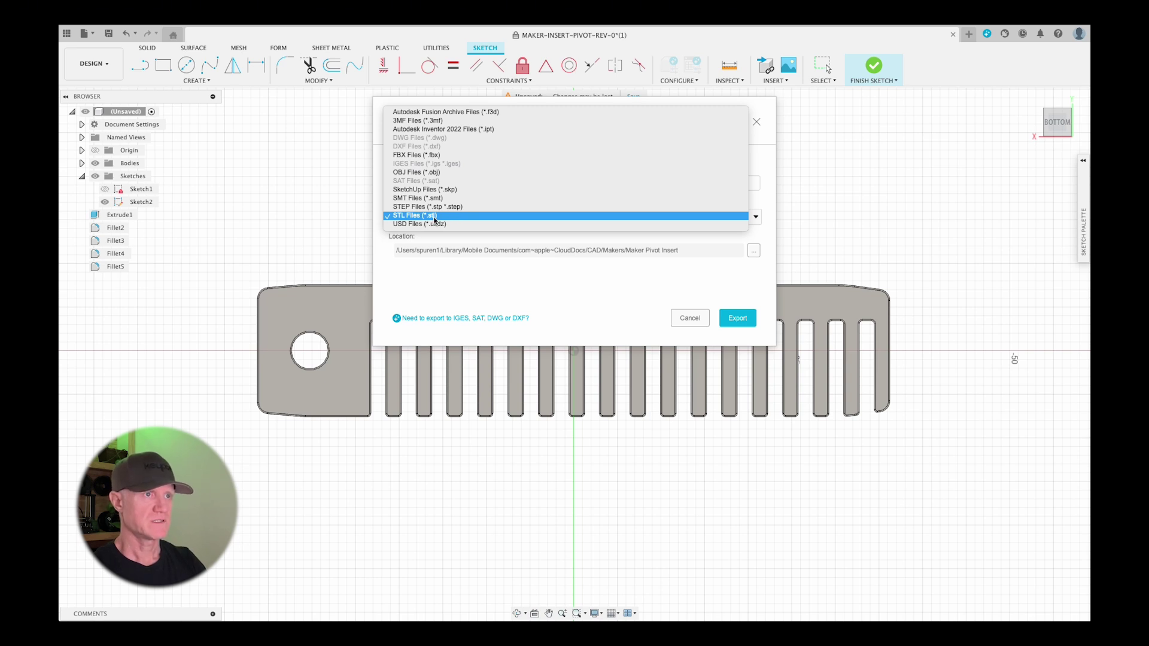
left_click(435, 220)
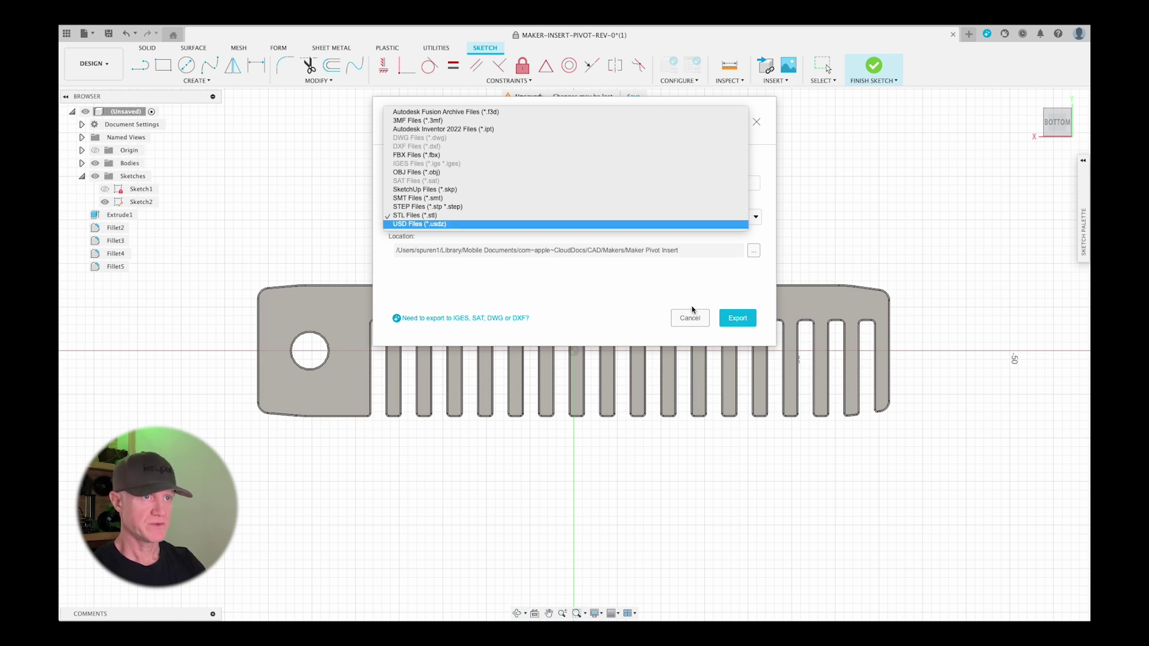
left_click(740, 319)
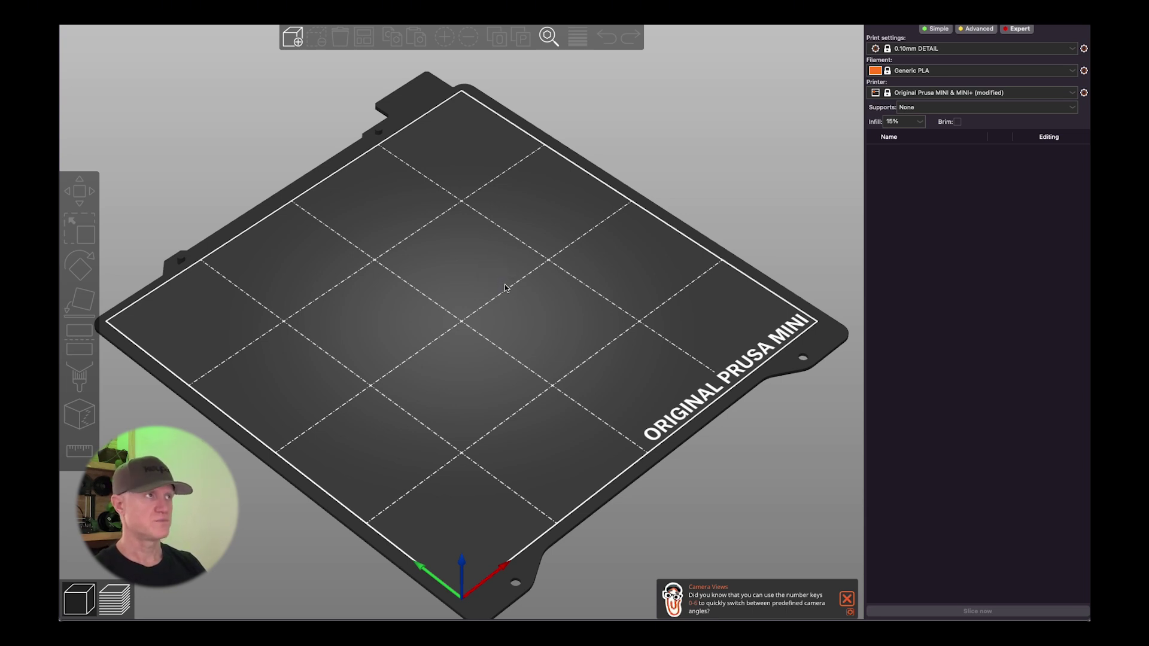
Load BEARD COMB 1.stl onto the bed, set infill to 50%, and keep the 0.10mm DETAIL preset.
left_click_drag(505, 288, 546, 366)
scroll(454, 311, "up", 10)
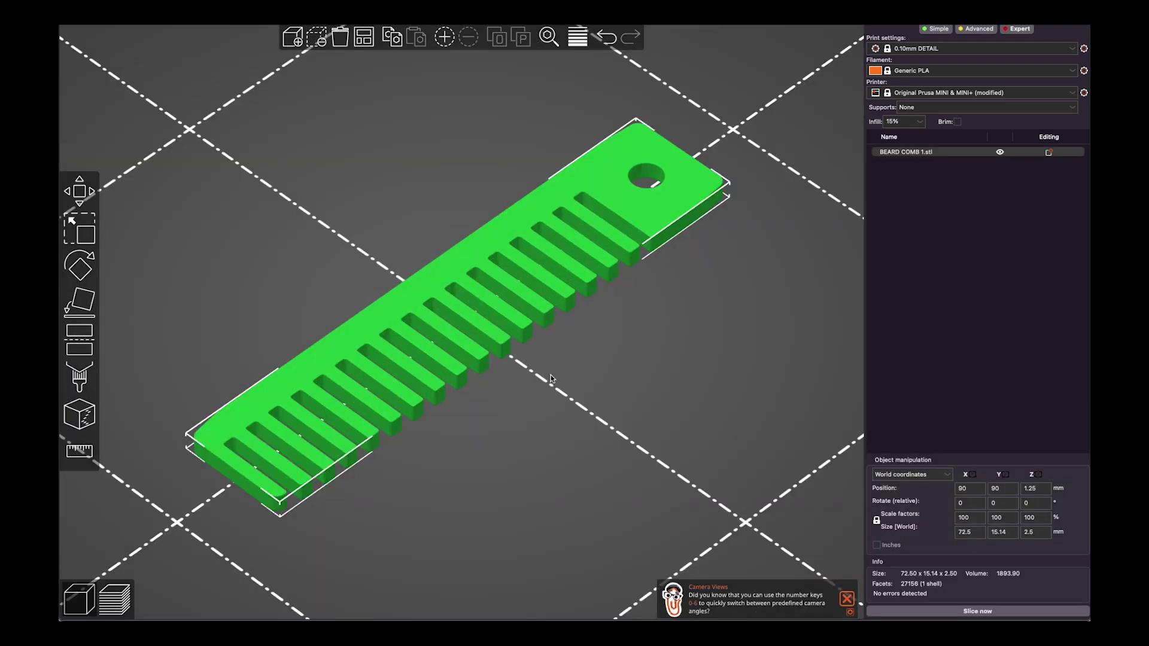
left_click(920, 122)
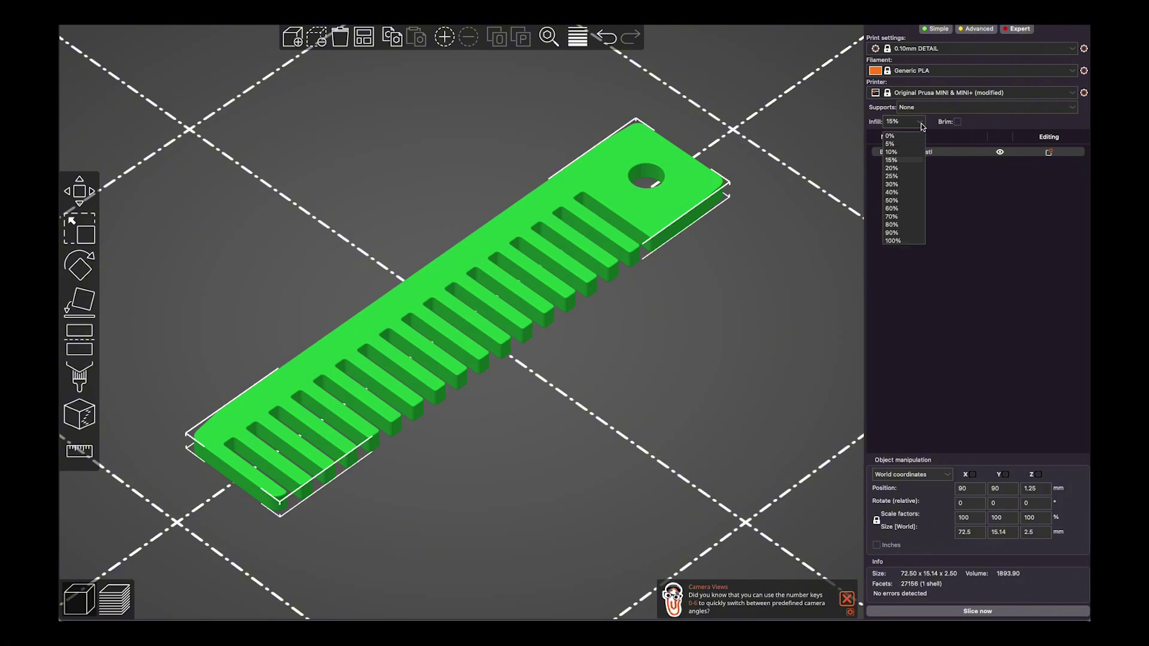
left_click(910, 200)
left_click(958, 48)
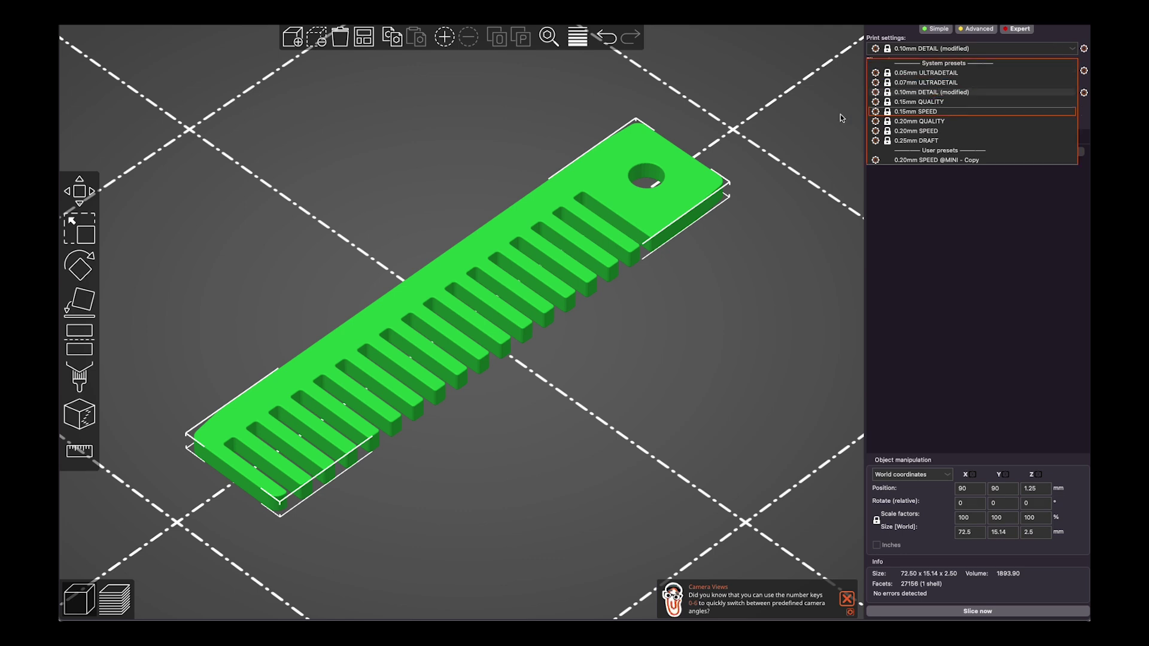
left_click(818, 109)
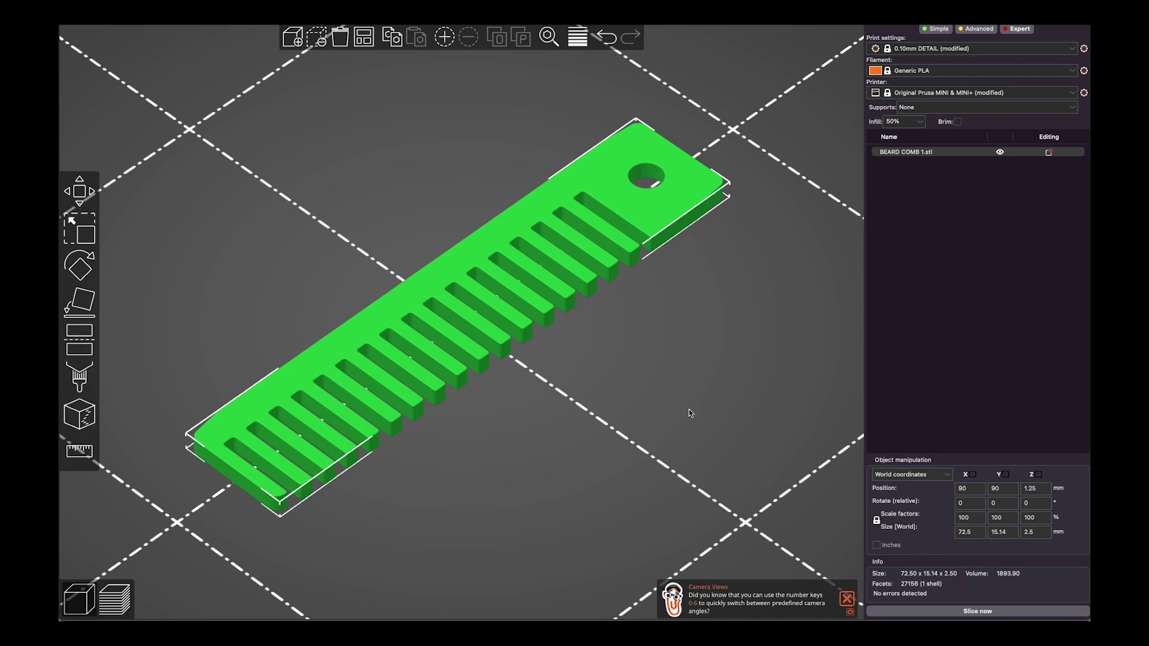
Slice the comb, which gives a 24-minute print estimate using 2.35 g of filament.
left_click(934, 612)
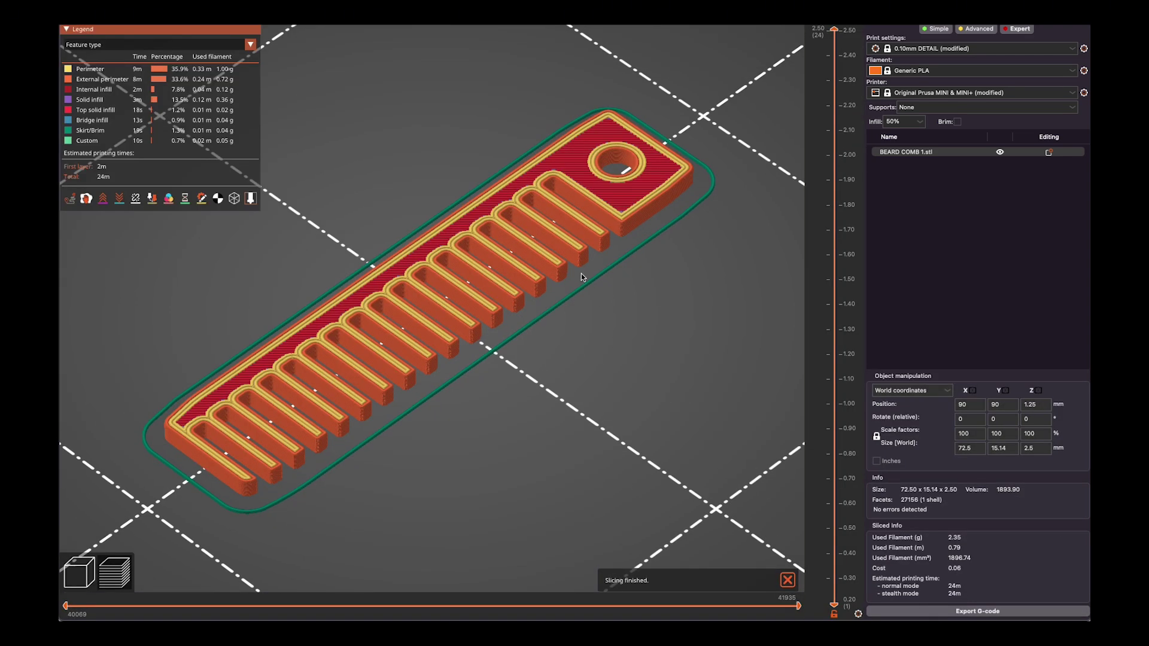